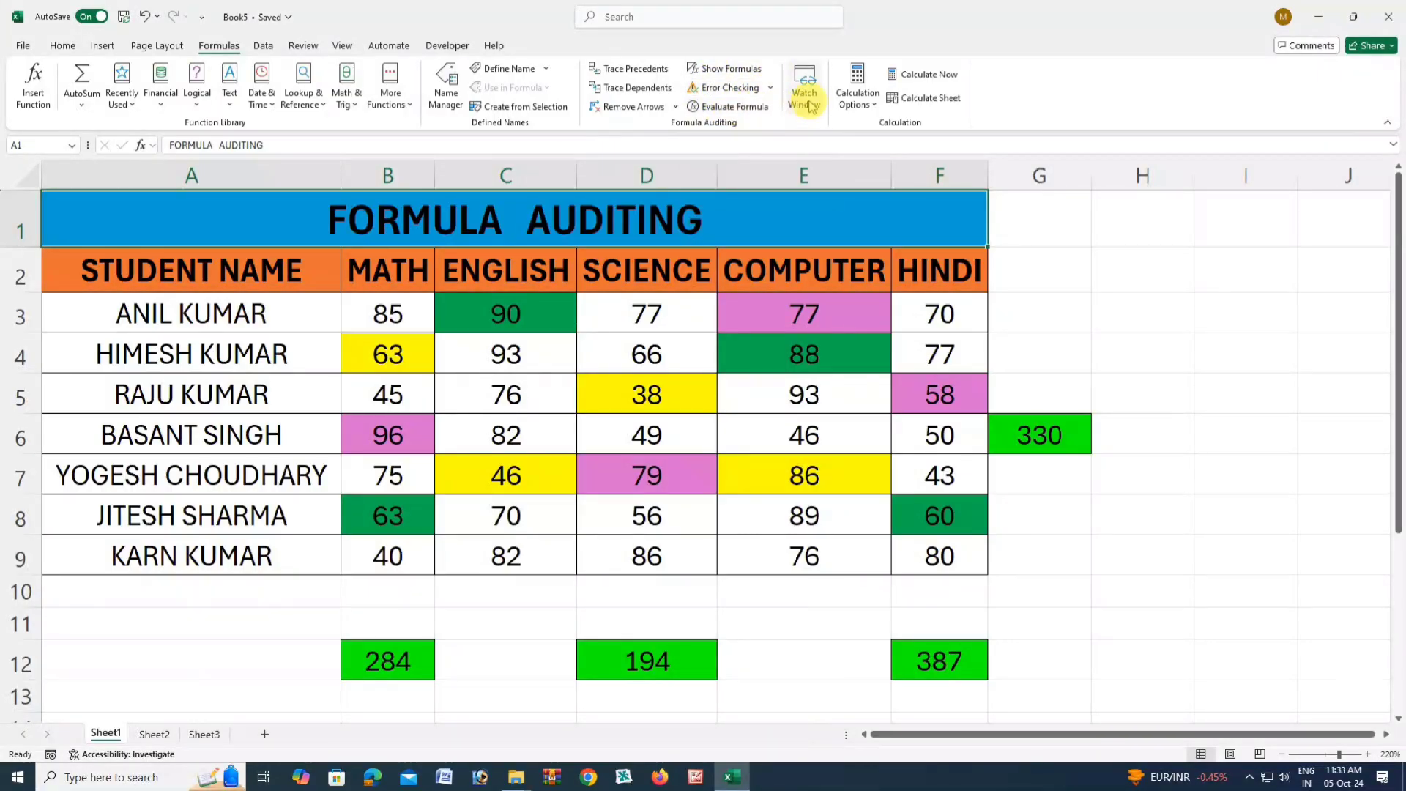
- Examine the marks table, the coloured mark cells and the SUM formulas in total cells B12 and G6
{"action": "left_click", "coordinate": [523, 282]}
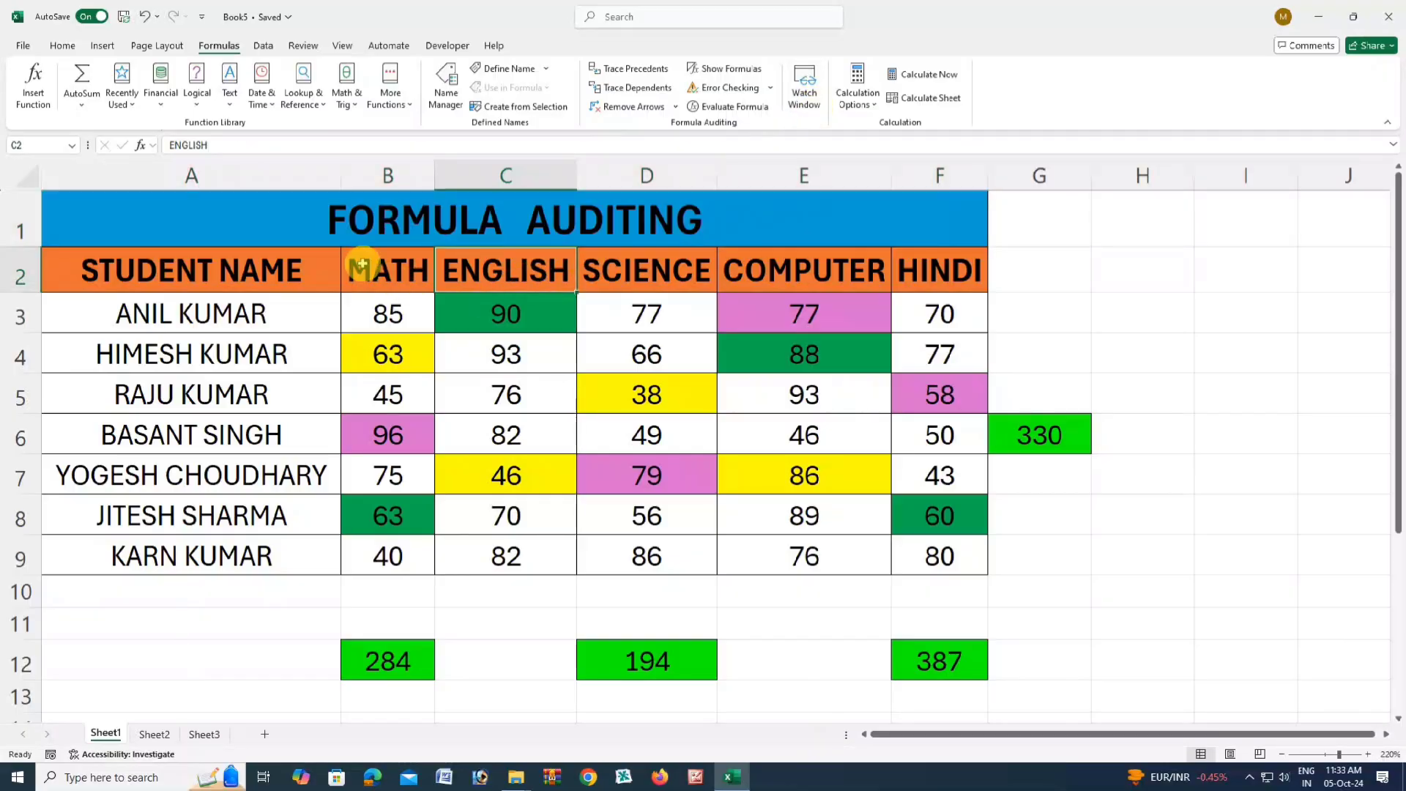
{"action": "left_click_drag", "start_coordinate": [327, 232], "coordinate": [1019, 653]}
{"action": "left_click", "coordinate": [817, 504]}
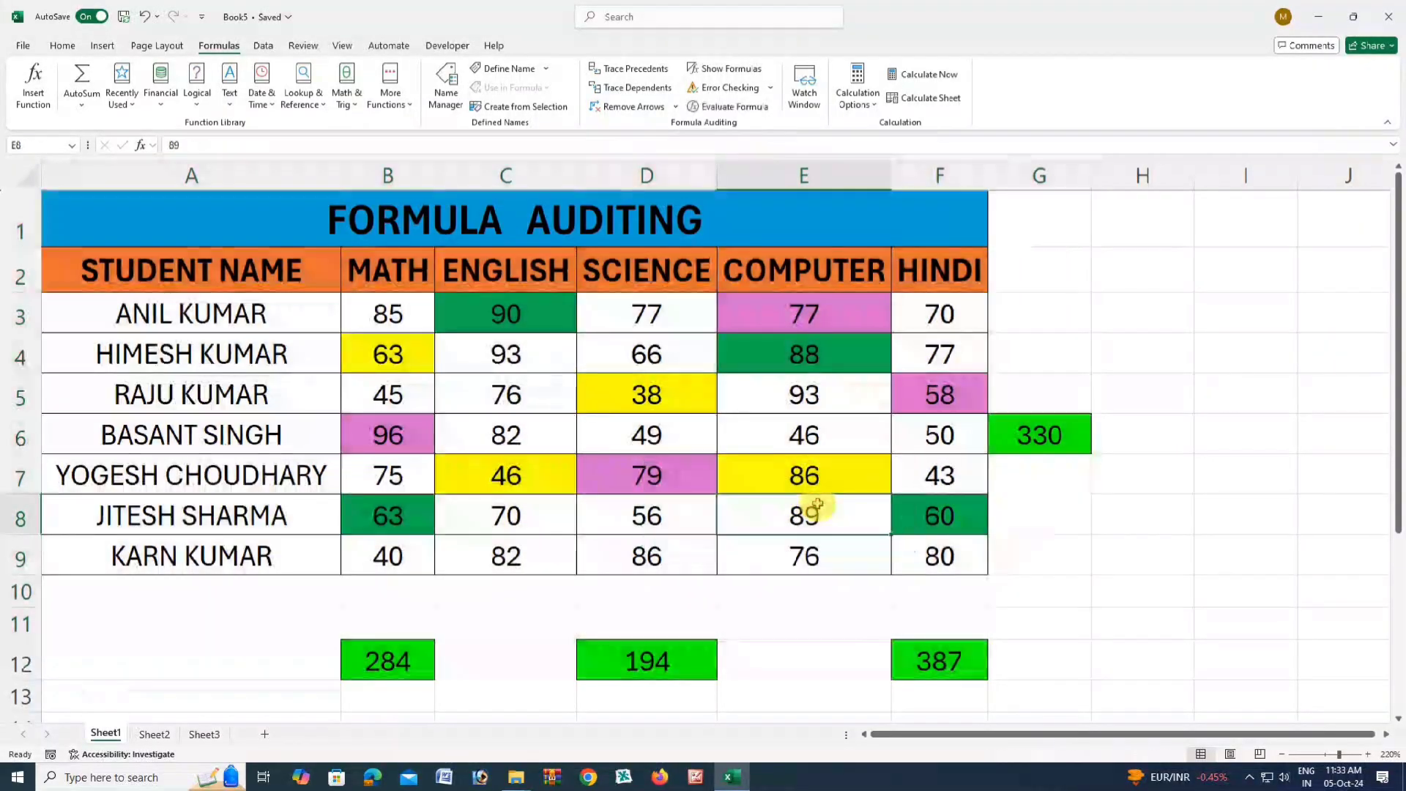
{"action": "left_click", "coordinate": [563, 509]}
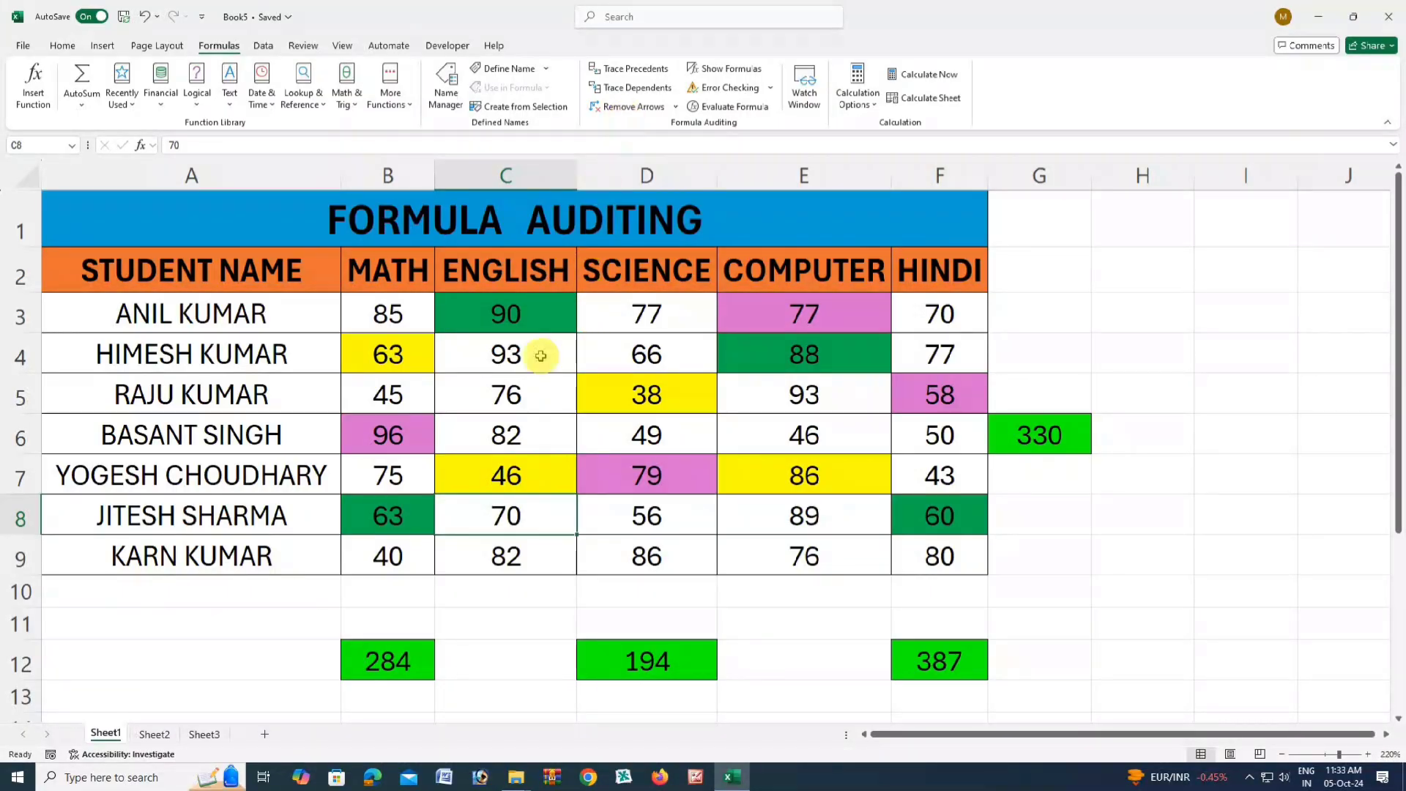
{"action": "left_click", "coordinate": [417, 659]}
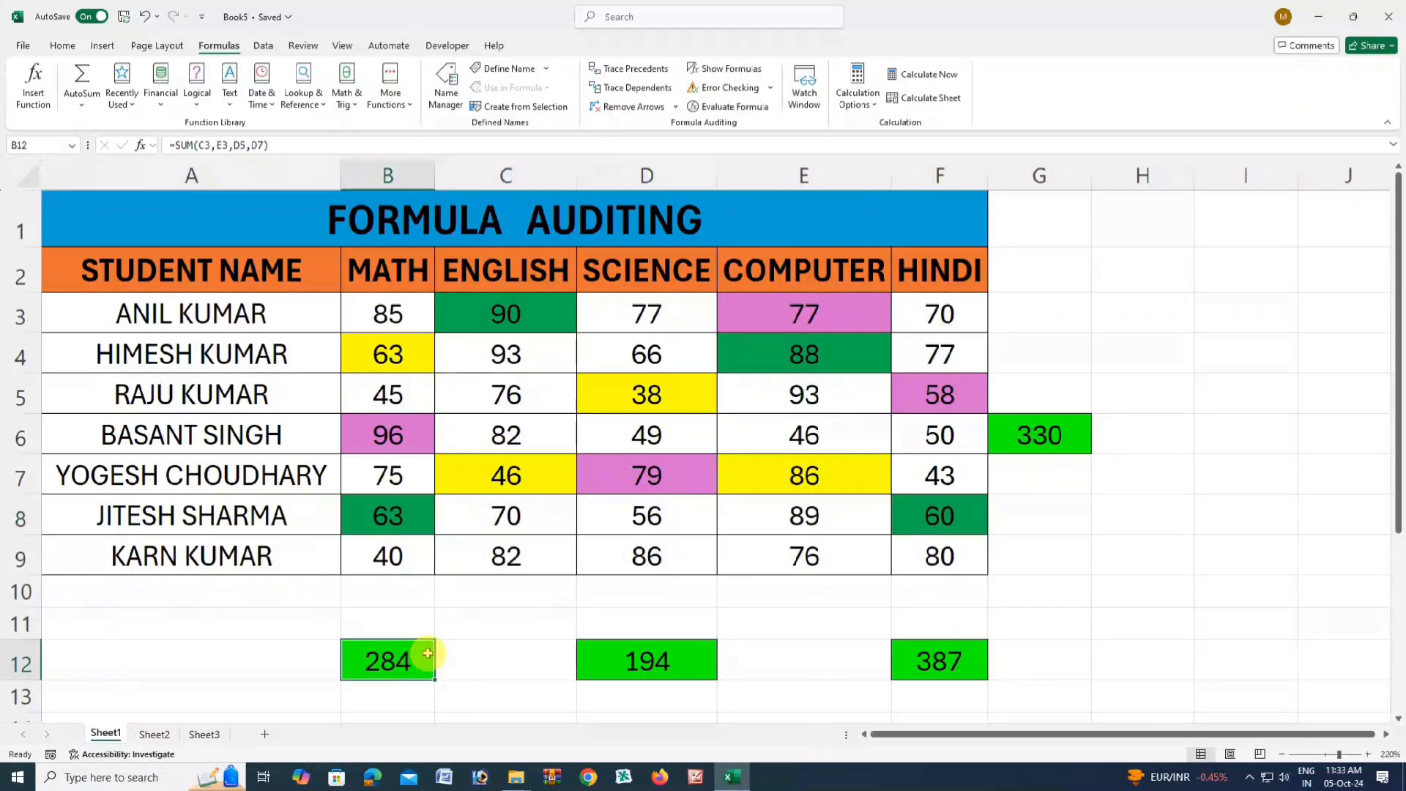
{"action": "left_click", "coordinate": [420, 356]}
{"action": "left_click", "coordinate": [520, 319]}
{"action": "left_click", "coordinate": [634, 395]}
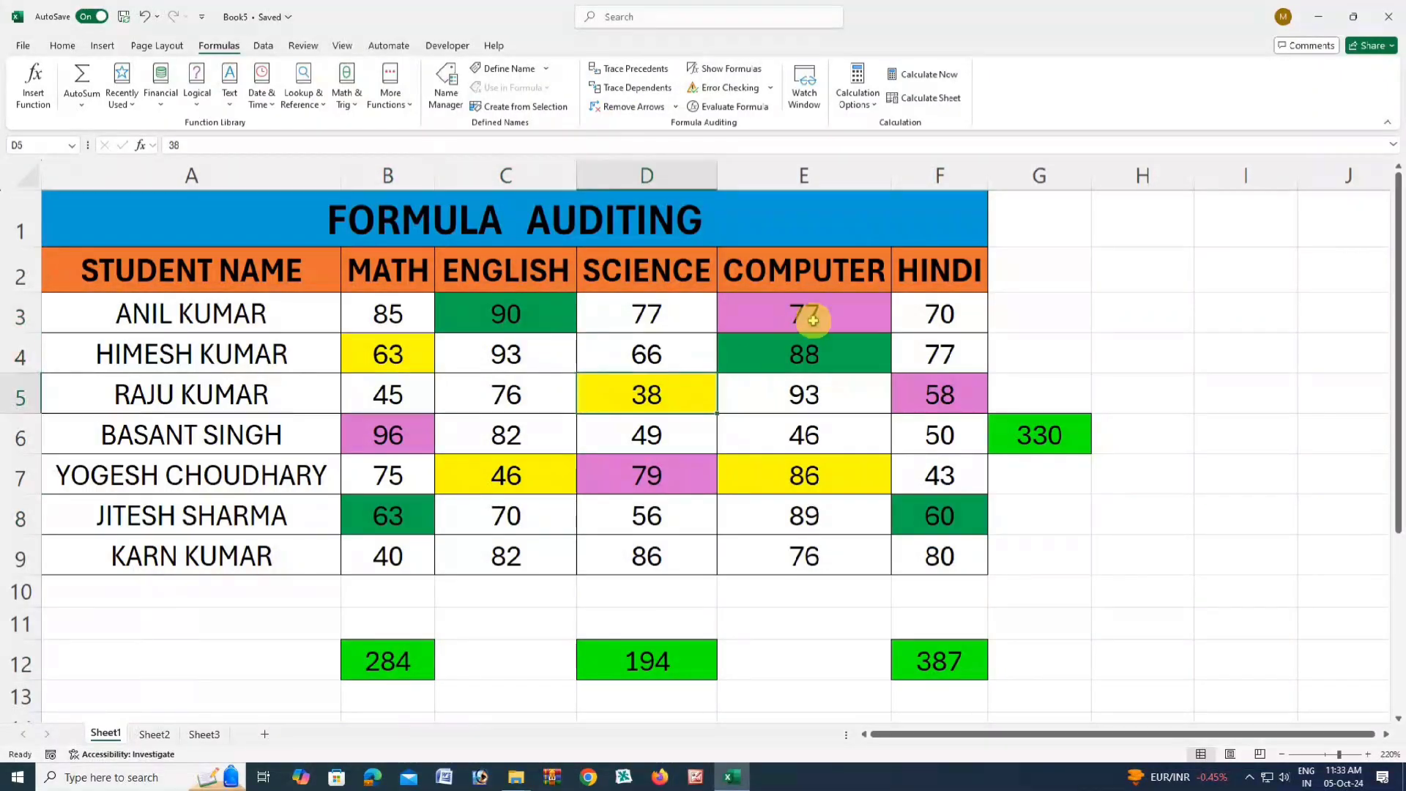
{"action": "left_click", "coordinate": [813, 320]}
{"action": "left_click", "coordinate": [803, 396]}
{"action": "left_click", "coordinate": [414, 670]}
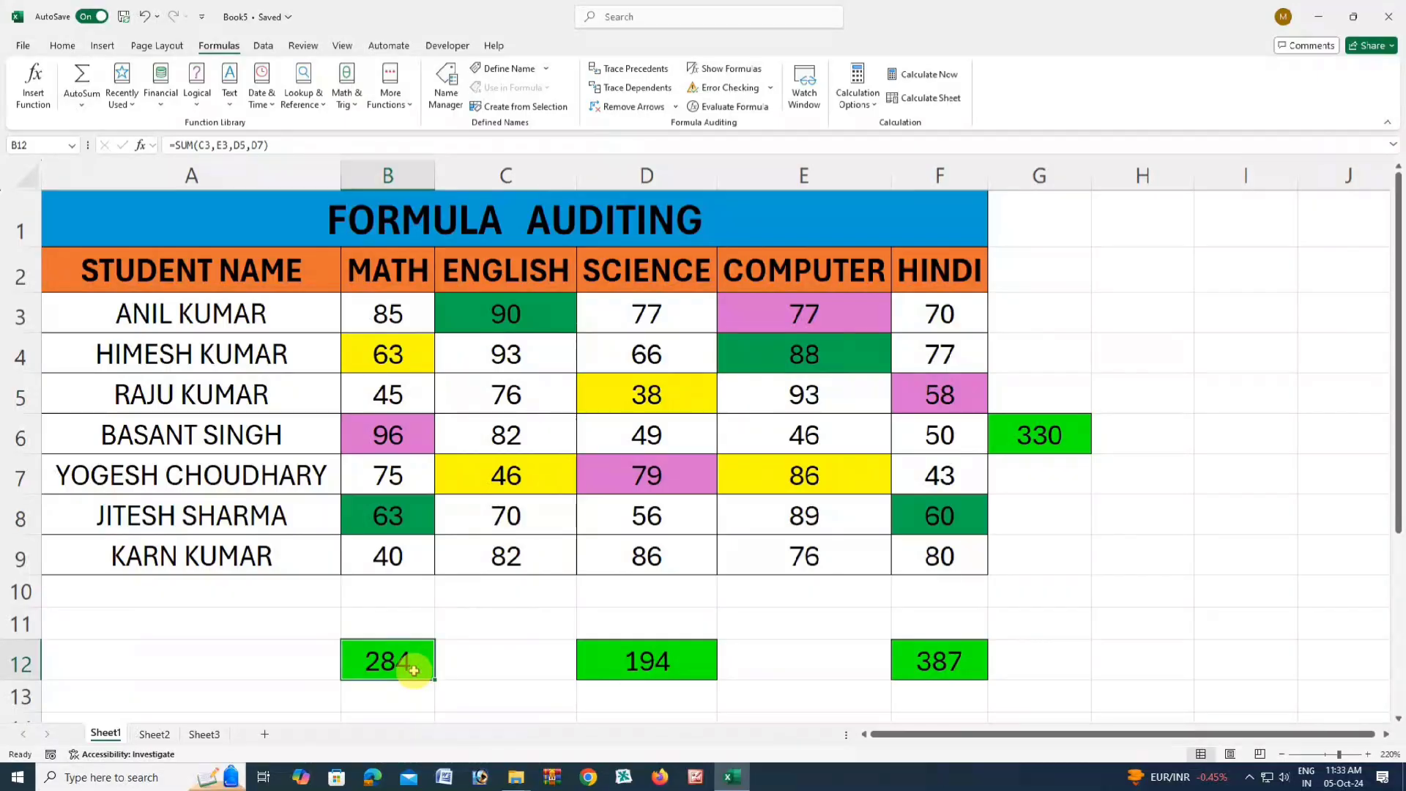
{"action": "left_click", "coordinate": [1039, 435]}
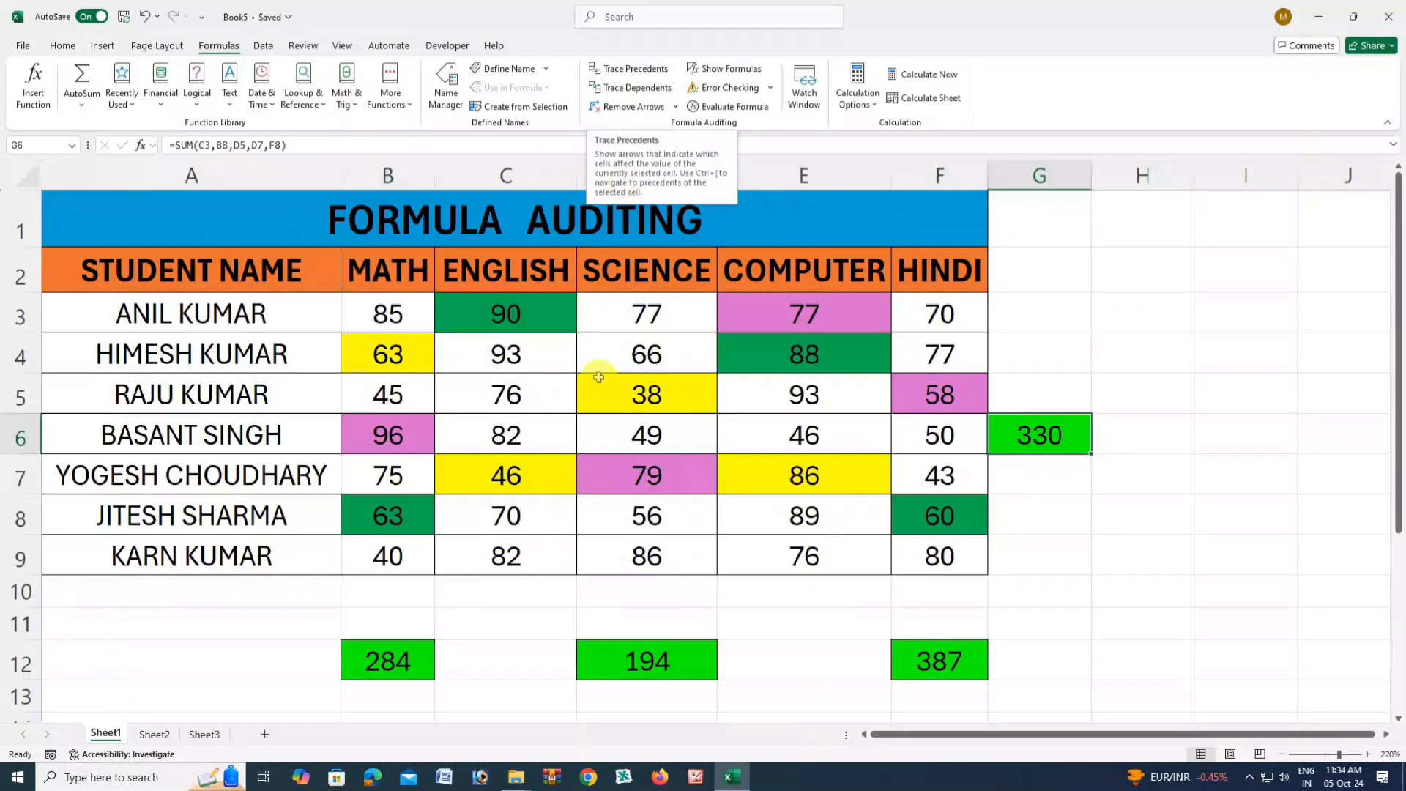
- Trace the precedents of the total in B12, then remove the arrows
{"action": "left_click", "coordinate": [372, 661]}
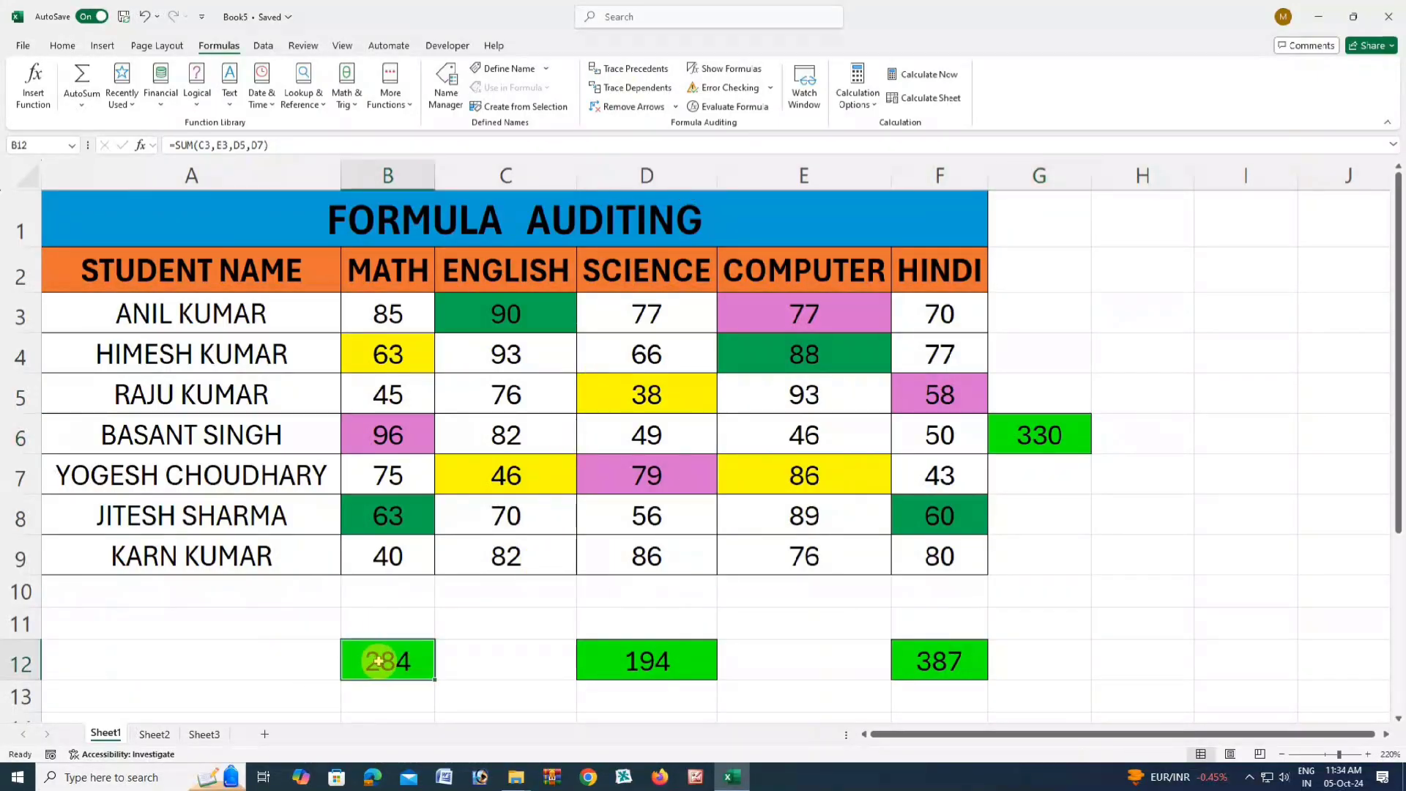
{"action": "left_click", "coordinate": [634, 71]}
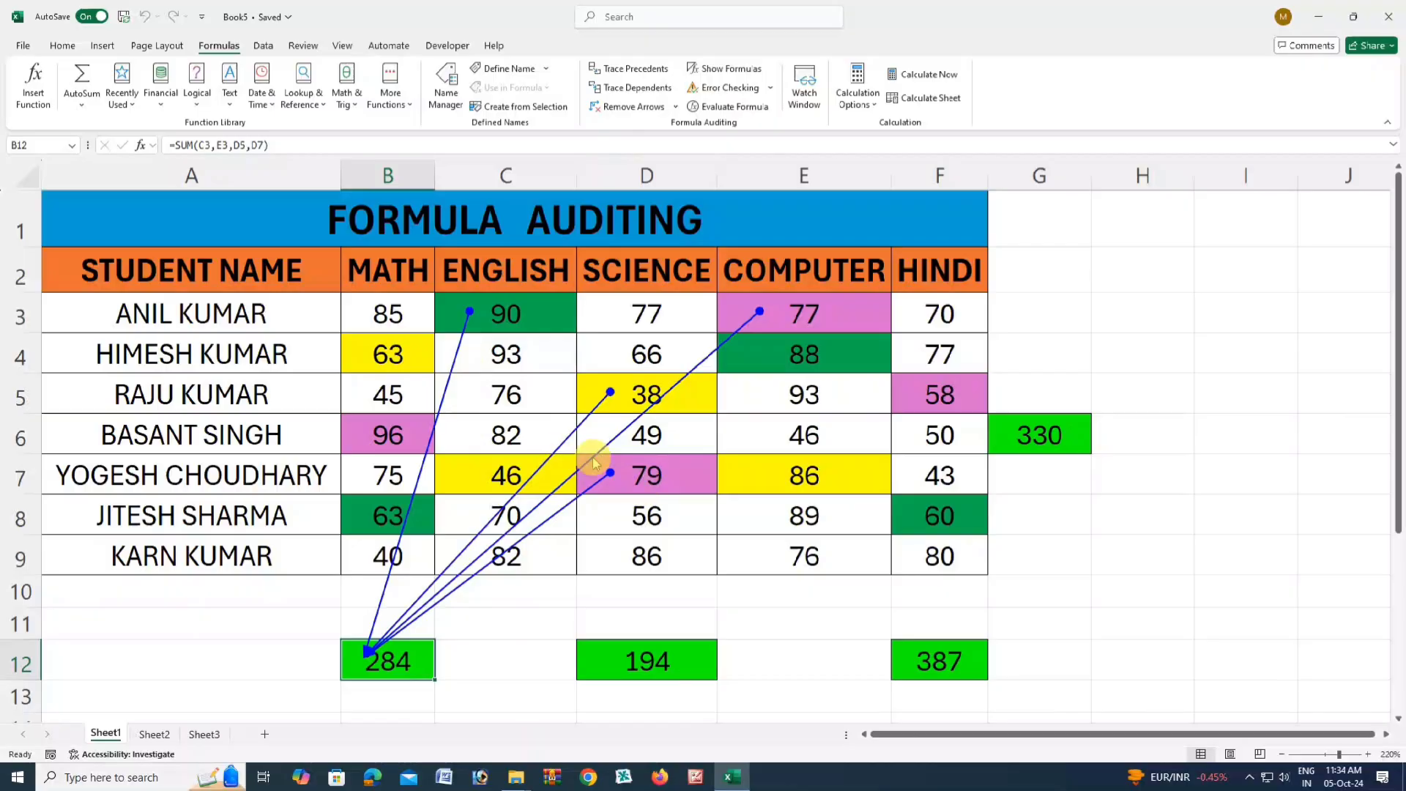
{"action": "left_click", "coordinate": [648, 110]}
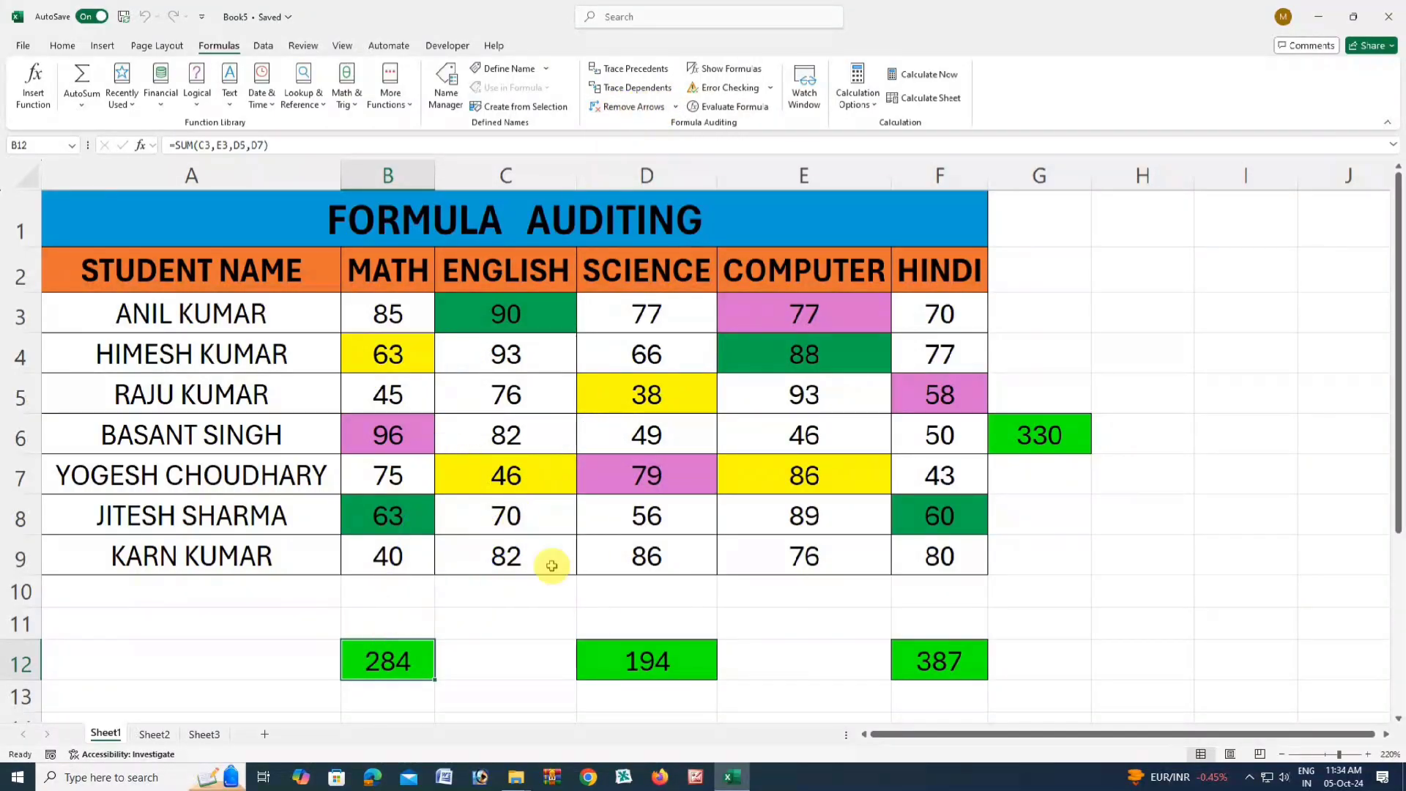
- Trace the precedents of the total in D12, check source cells D5 and F8, and remove the arrows
{"action": "left_click", "coordinate": [660, 663]}
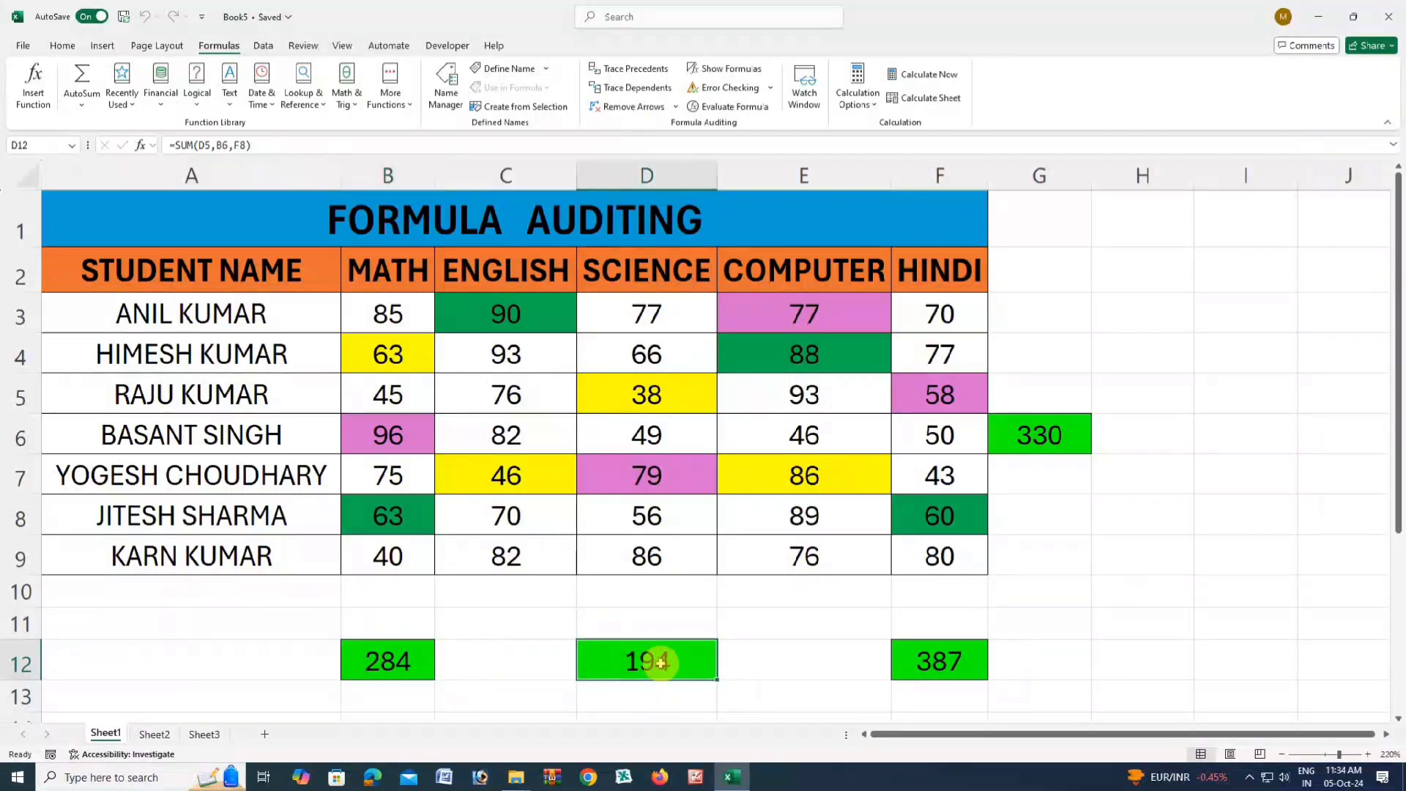
{"action": "left_click", "coordinate": [636, 68]}
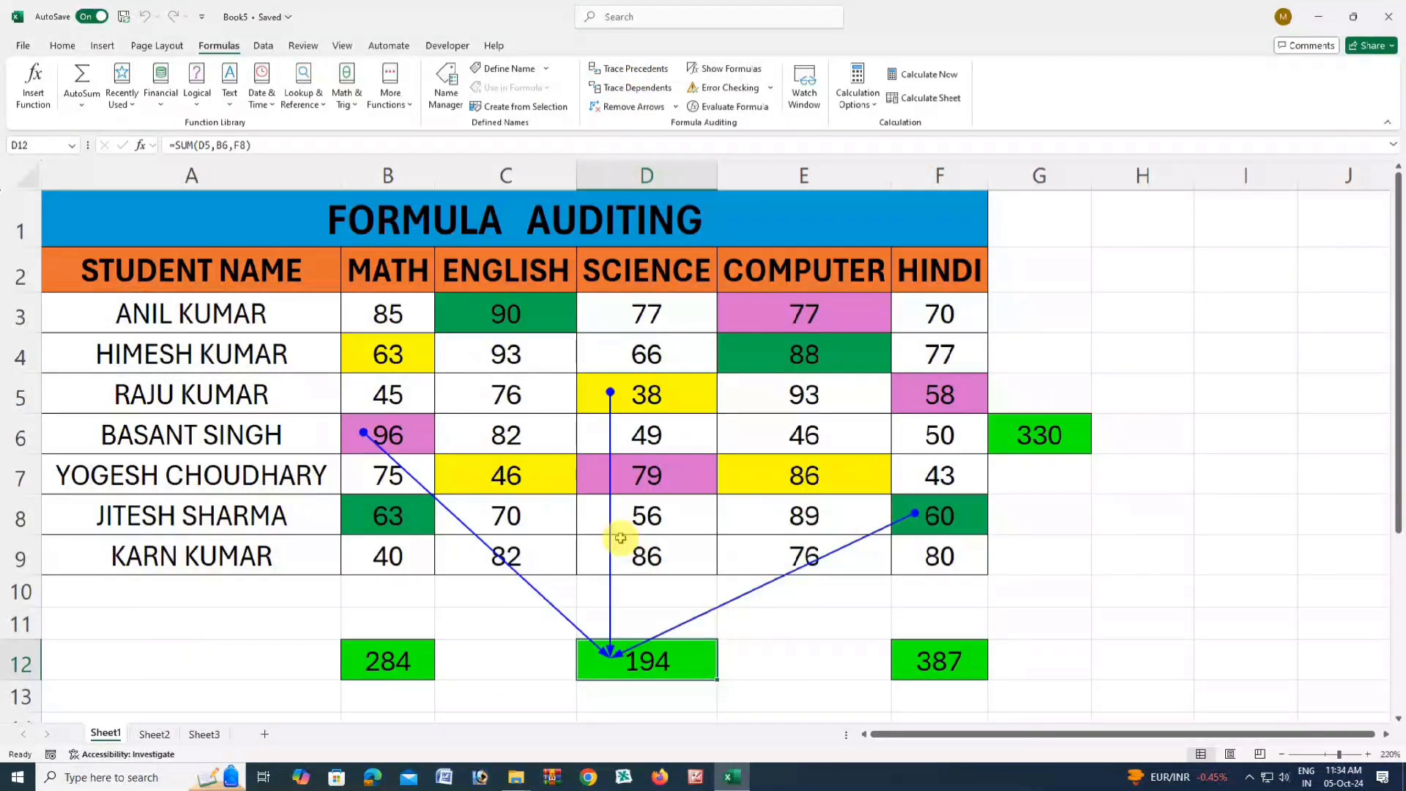
{"action": "left_click", "coordinate": [406, 461]}
{"action": "left_click", "coordinate": [609, 394]}
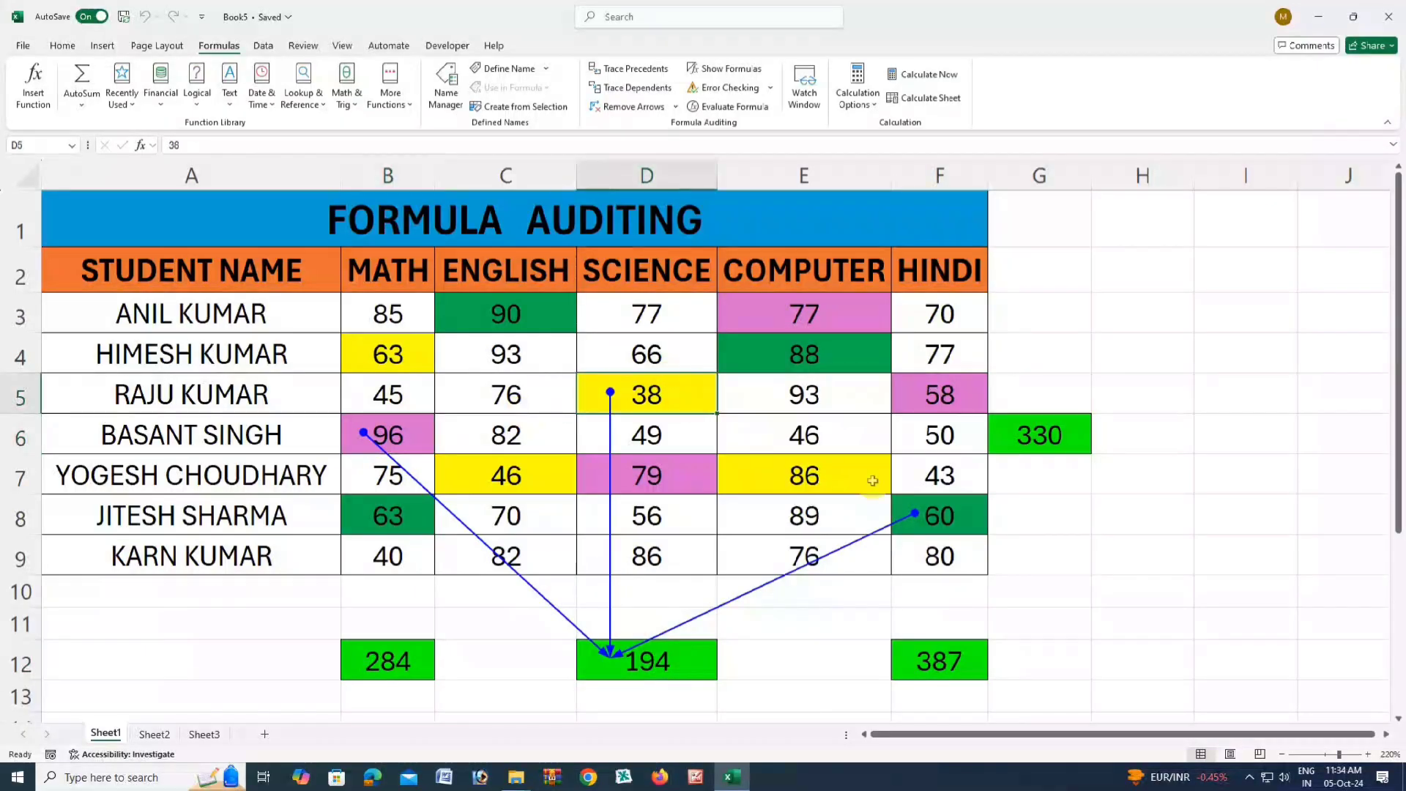
{"action": "left_click", "coordinate": [924, 490]}
{"action": "left_click", "coordinate": [933, 516]}
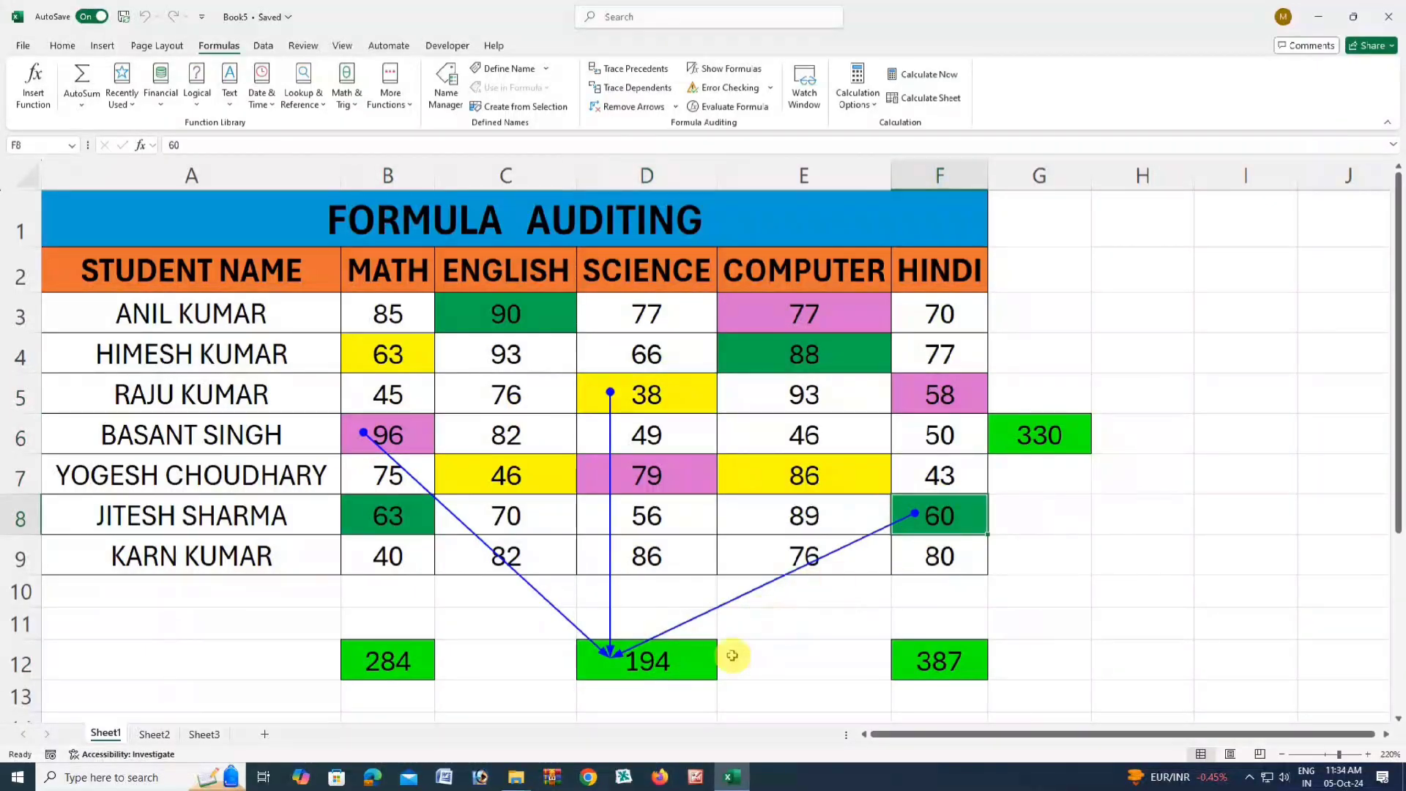
{"action": "left_click", "coordinate": [671, 665]}
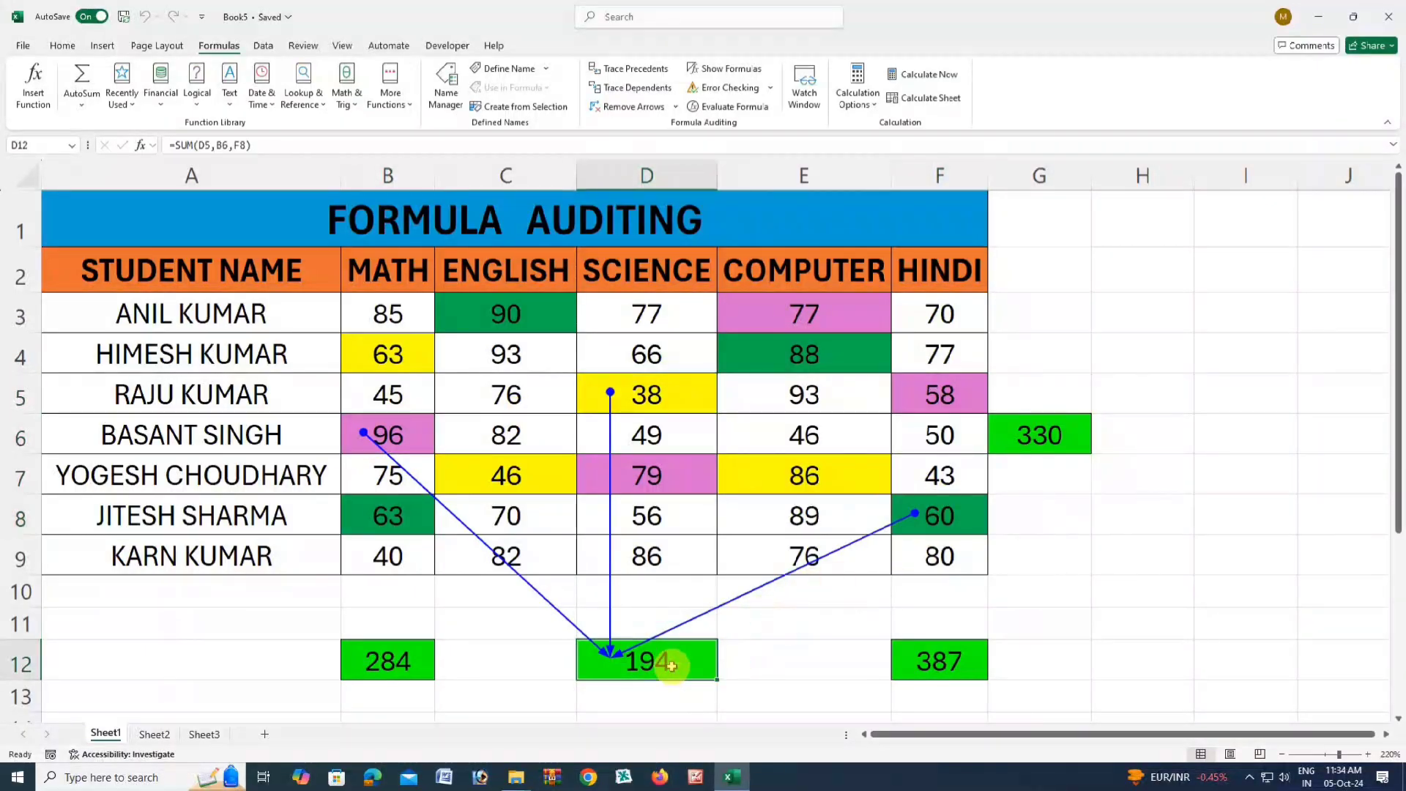
{"action": "left_click", "coordinate": [626, 108]}
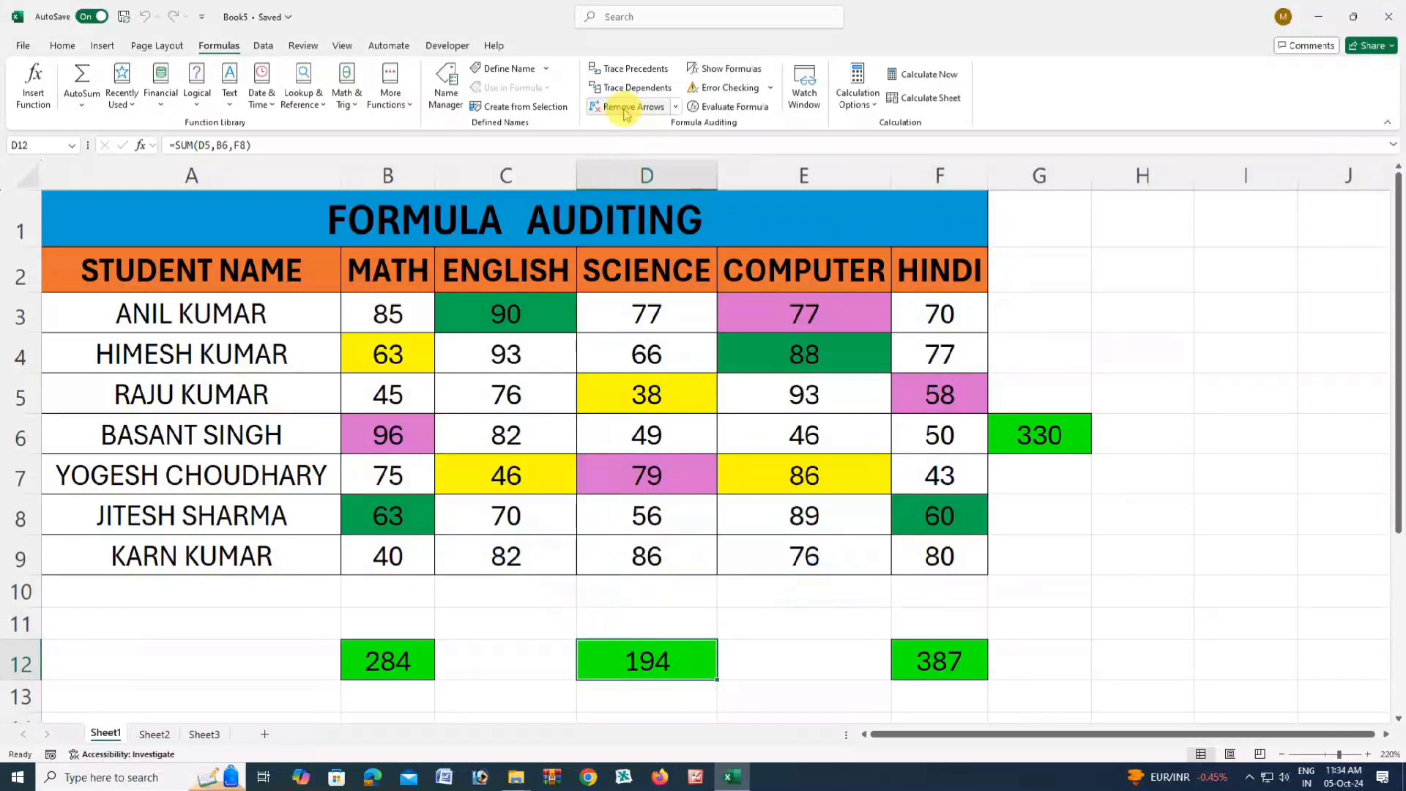
- Trace the precedents of the total in F12 and check its source cells E3, E7, D5, C3 and B6
{"action": "left_click", "coordinate": [939, 666]}
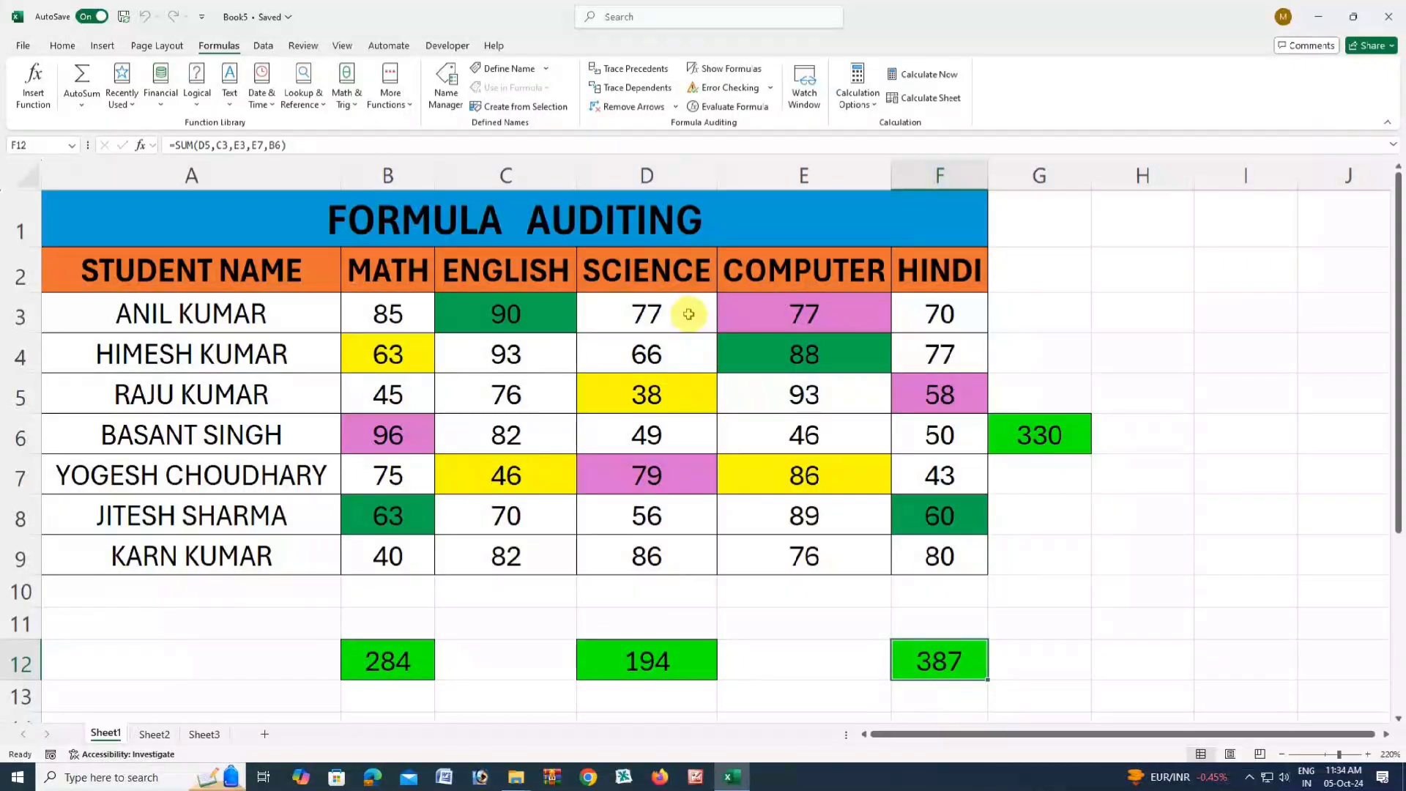
{"action": "left_click", "coordinate": [623, 69]}
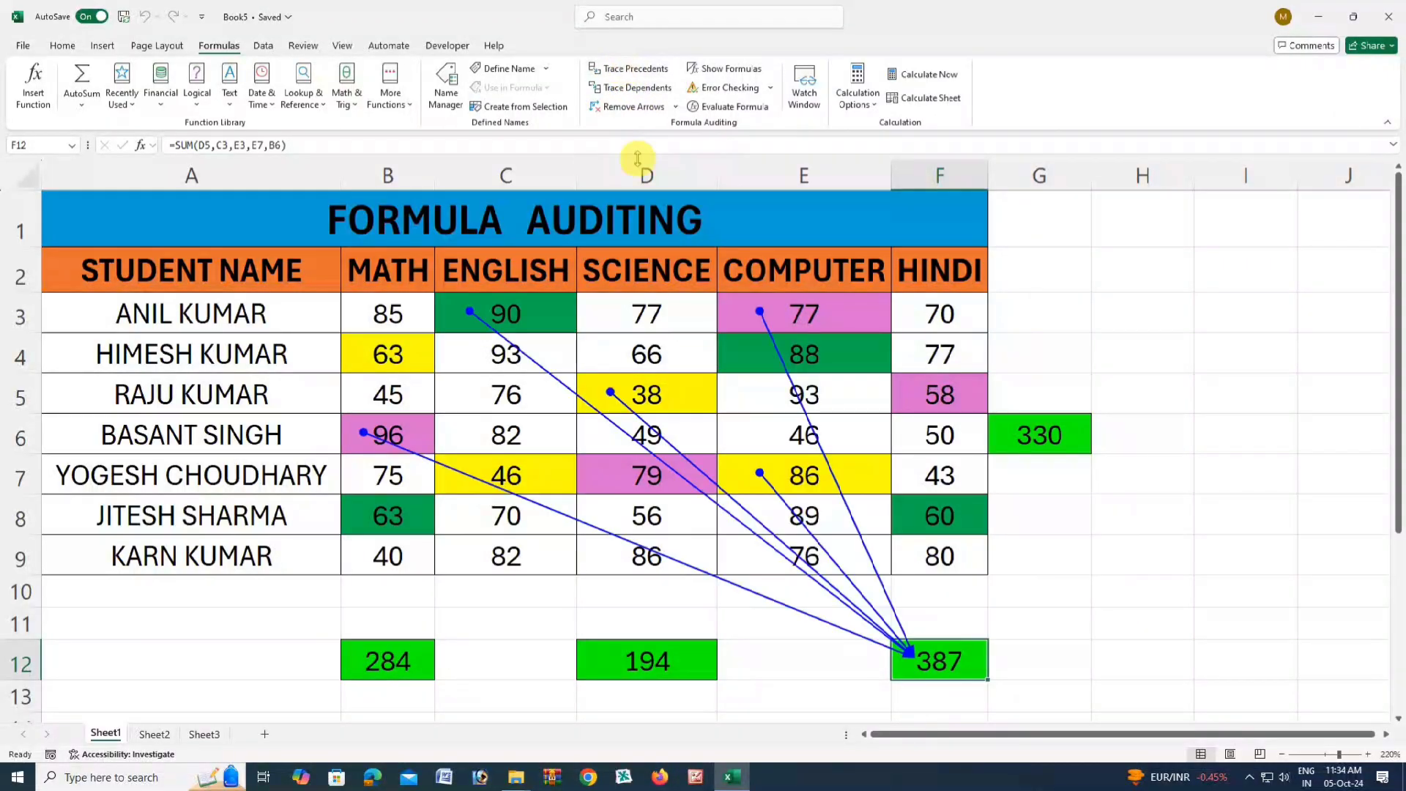
{"action": "left_click", "coordinate": [757, 319]}
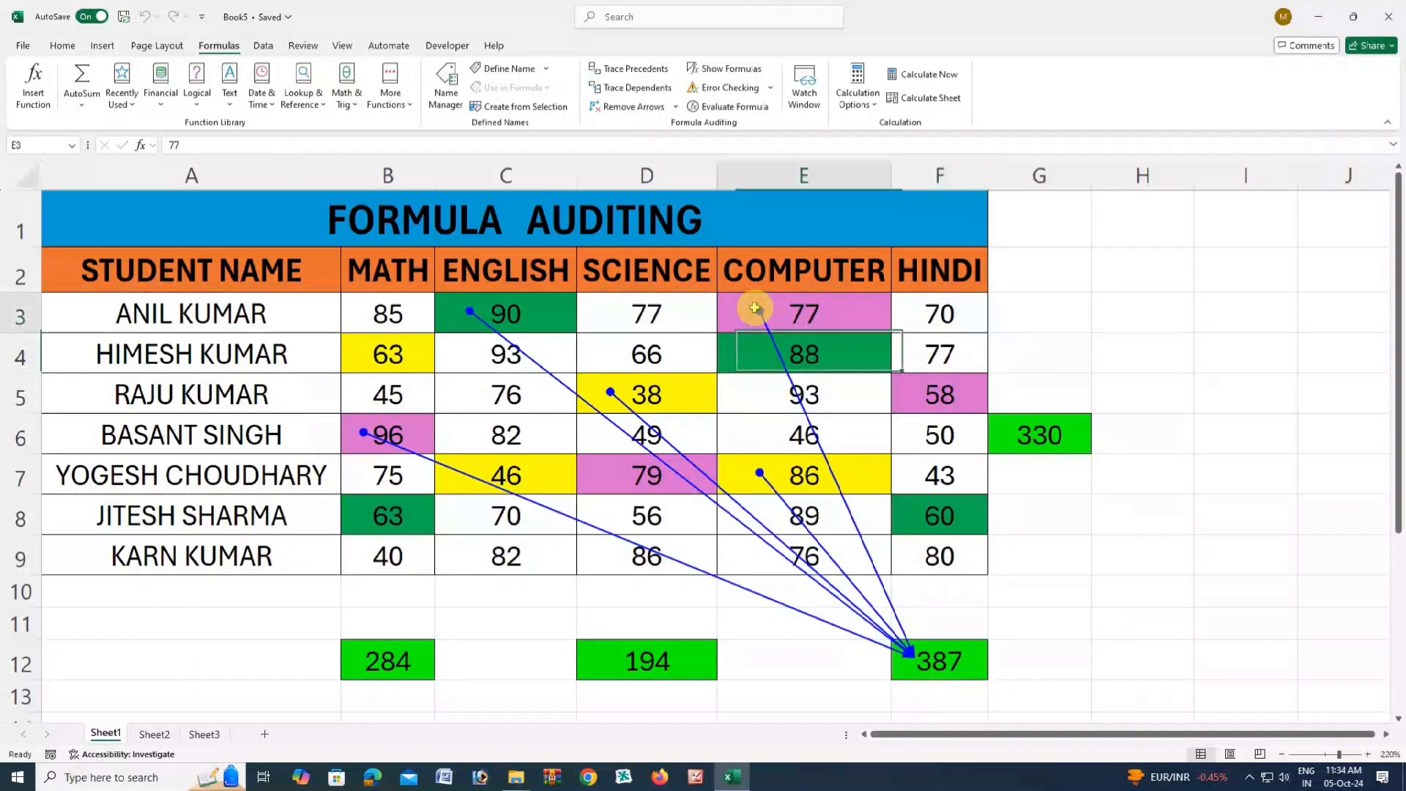
{"action": "left_click", "coordinate": [765, 475]}
{"action": "left_click", "coordinate": [675, 386]}
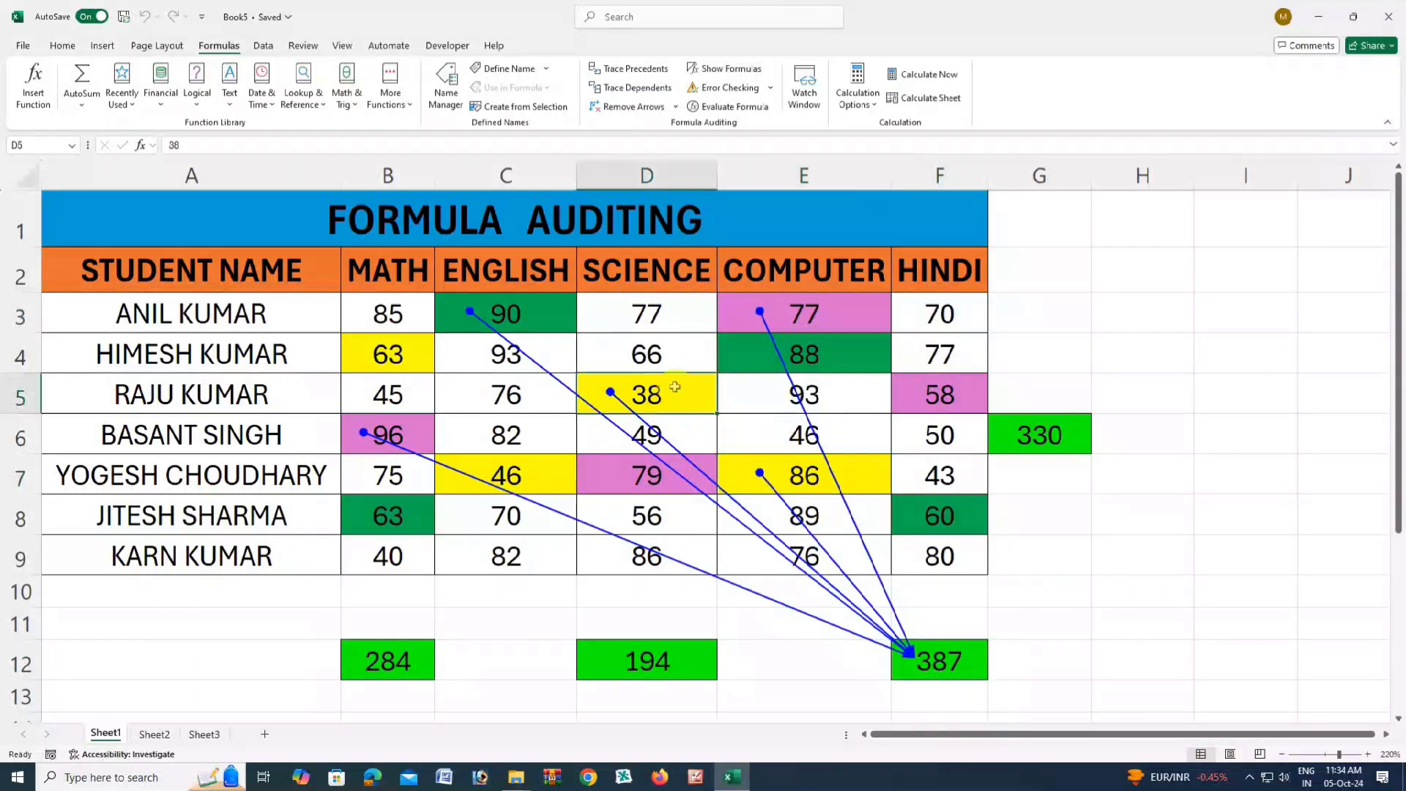
{"action": "left_click", "coordinate": [534, 315]}
{"action": "left_click", "coordinate": [421, 439]}
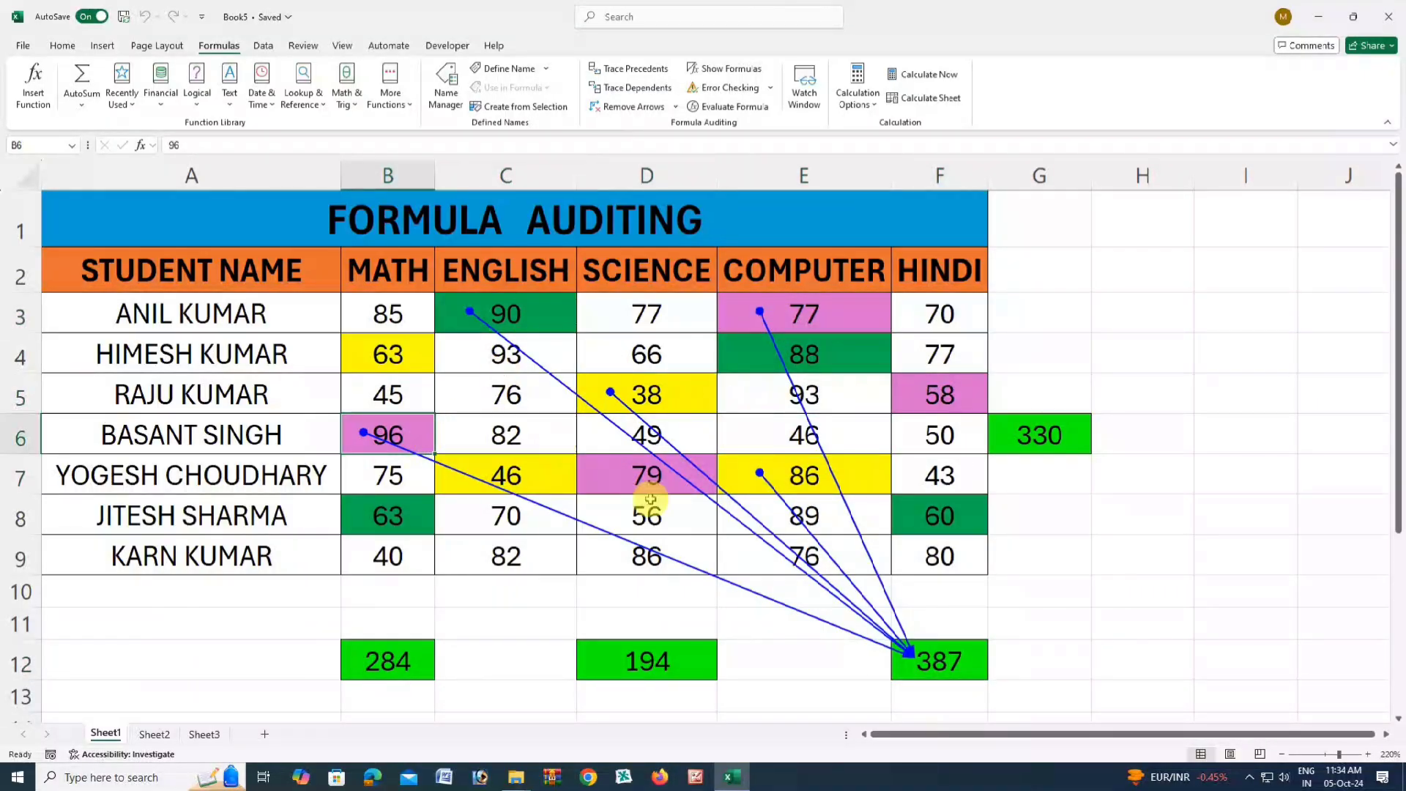
{"action": "left_click", "coordinate": [961, 656]}
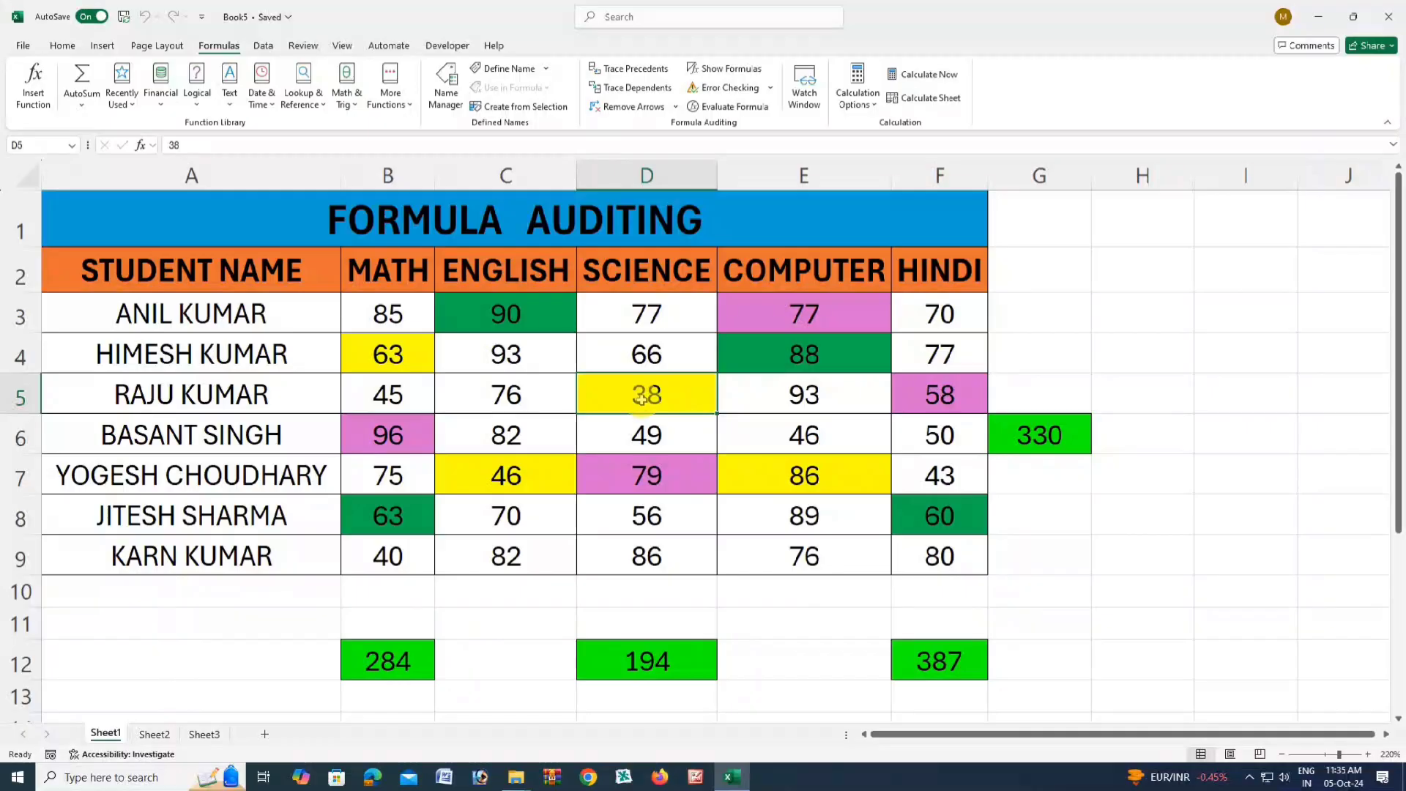
- Trace the dependents of the Science mark in D5, check totals B12, D12, F12 and G6, and remove the arrows
{"action": "left_click", "coordinate": [637, 89]}
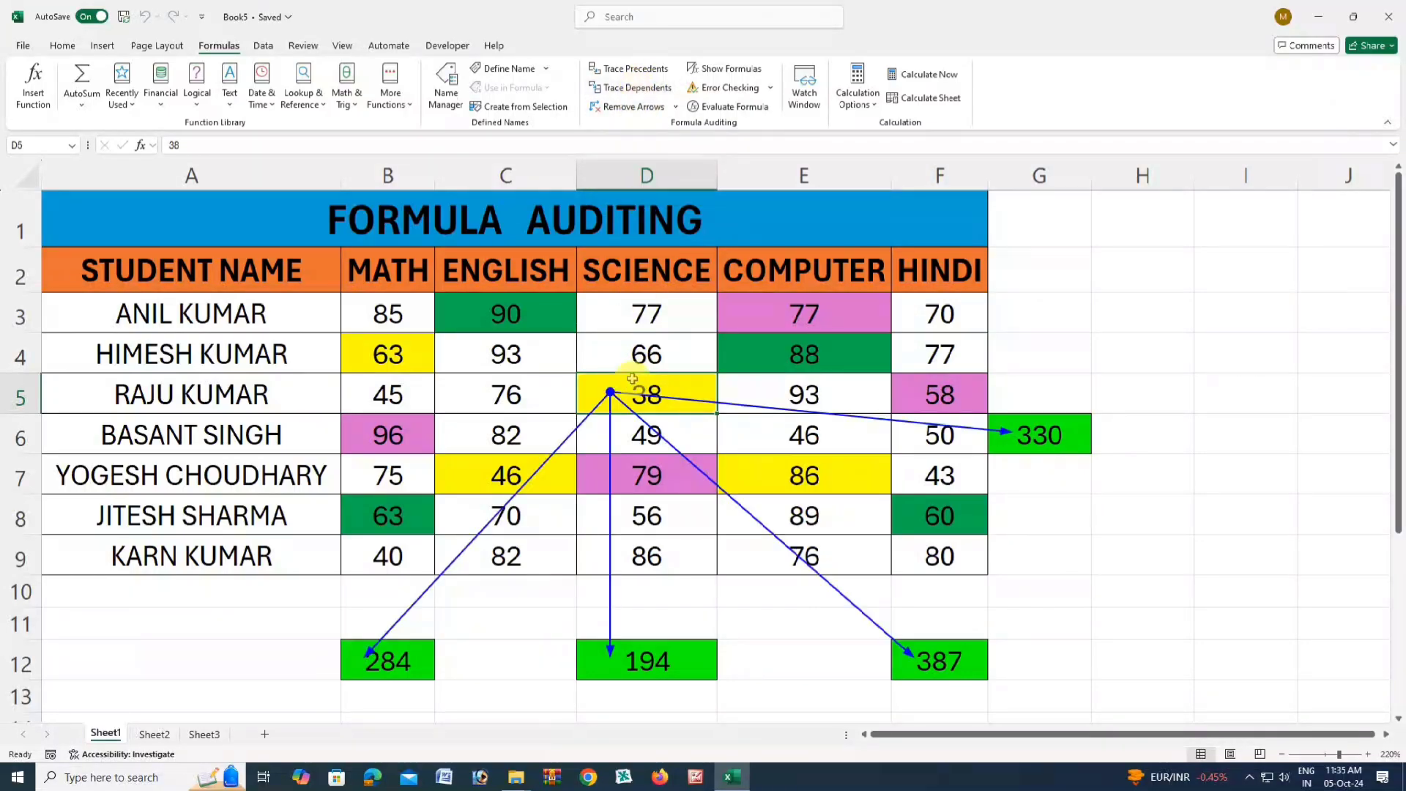
{"action": "left_click", "coordinate": [384, 659]}
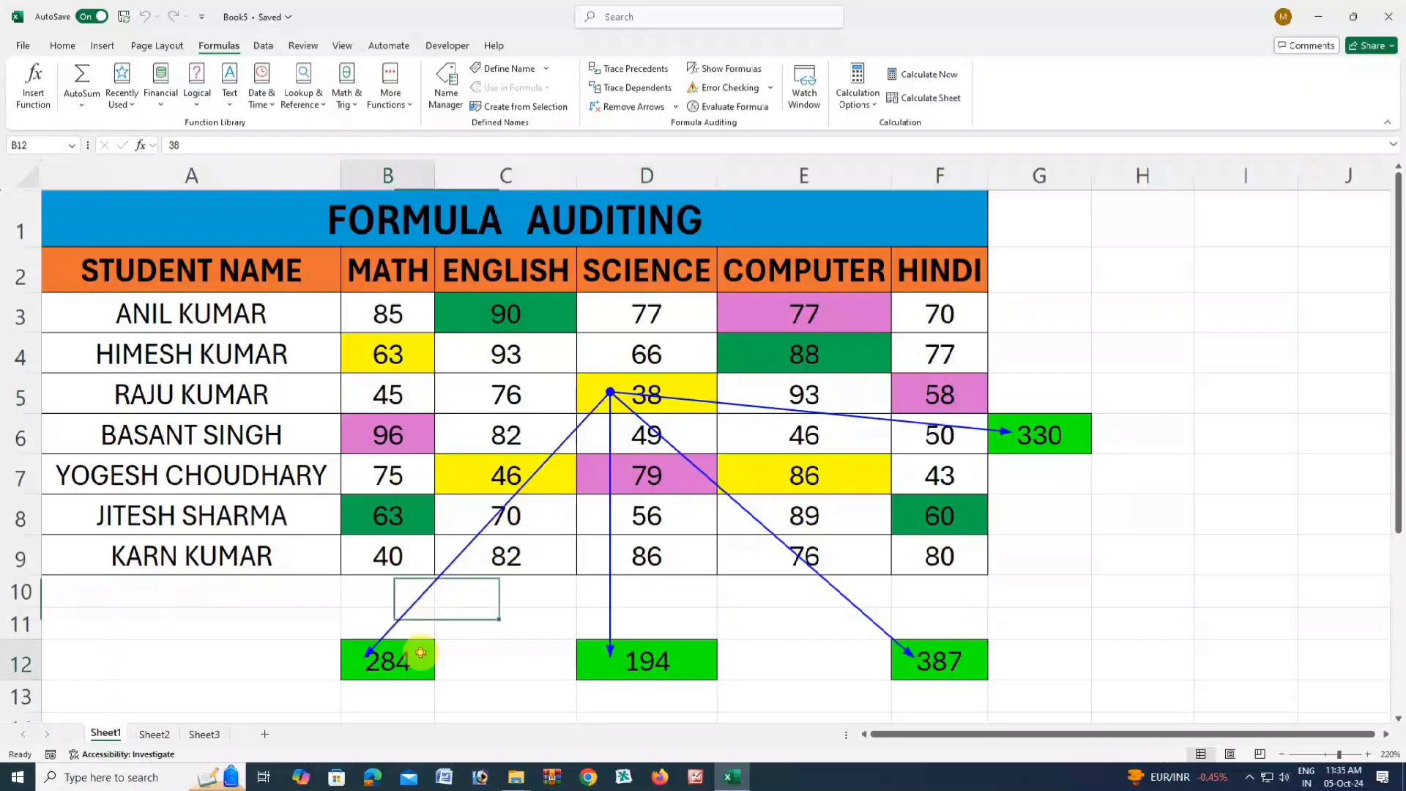
{"action": "left_click", "coordinate": [627, 659]}
{"action": "left_click", "coordinate": [925, 663]}
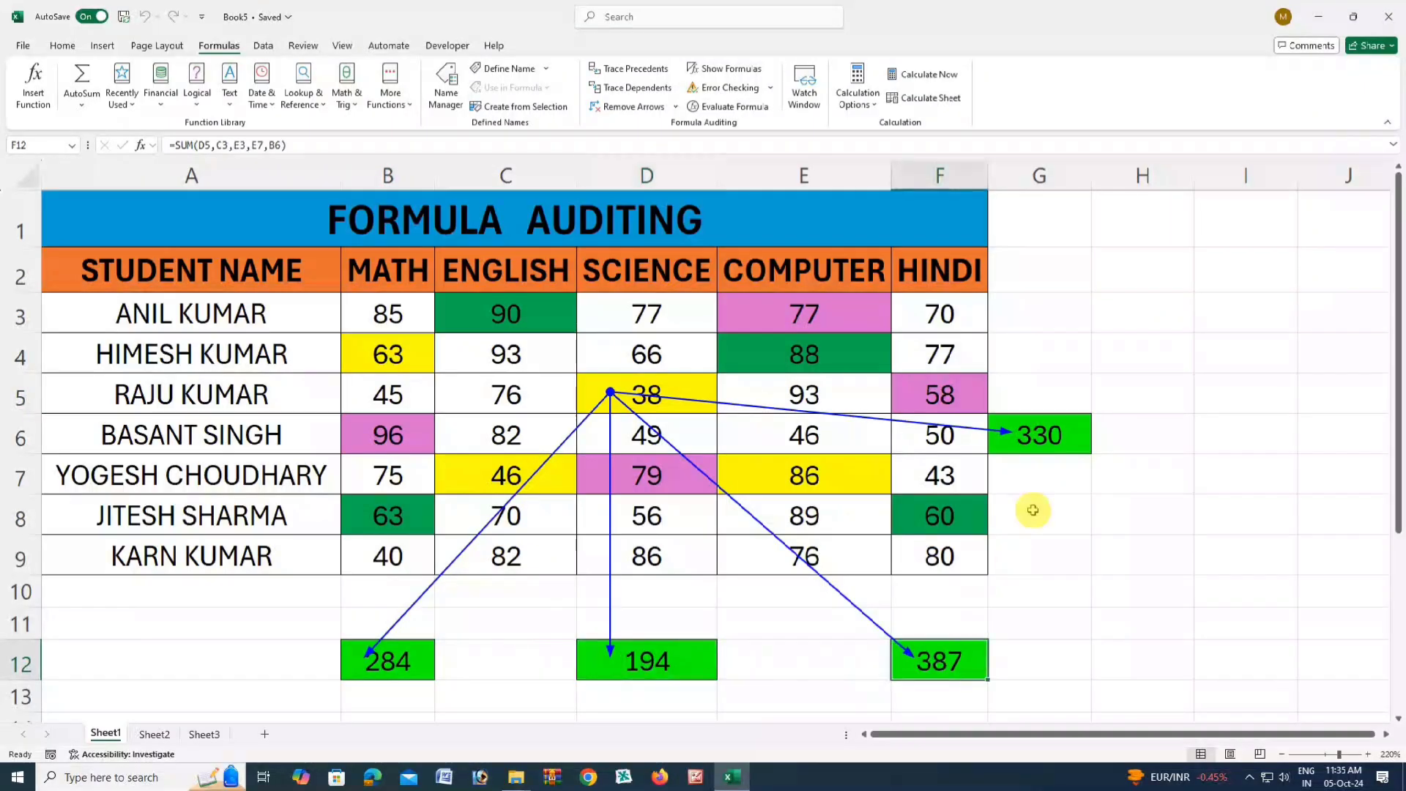
{"action": "left_click", "coordinate": [1047, 436]}
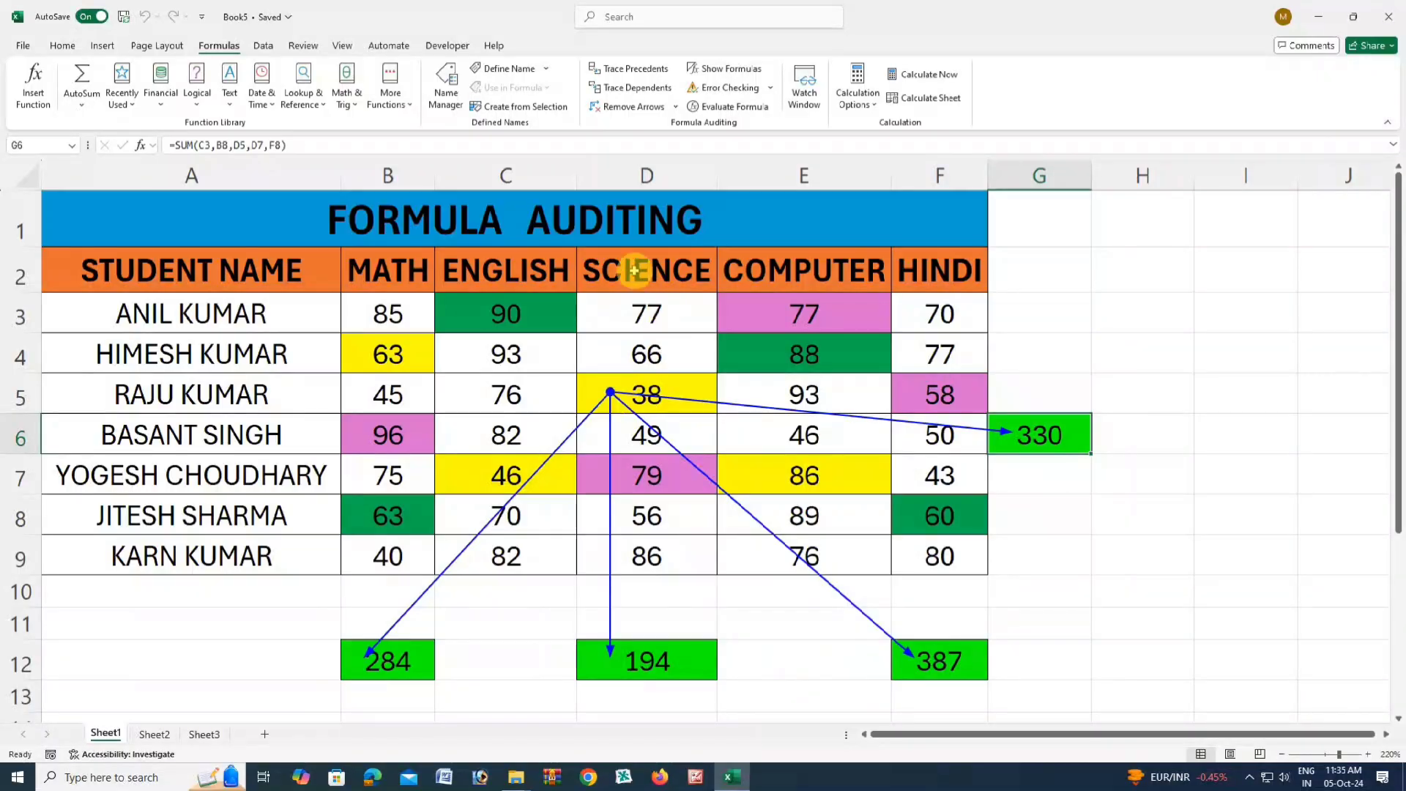
{"action": "left_click", "coordinate": [634, 108]}
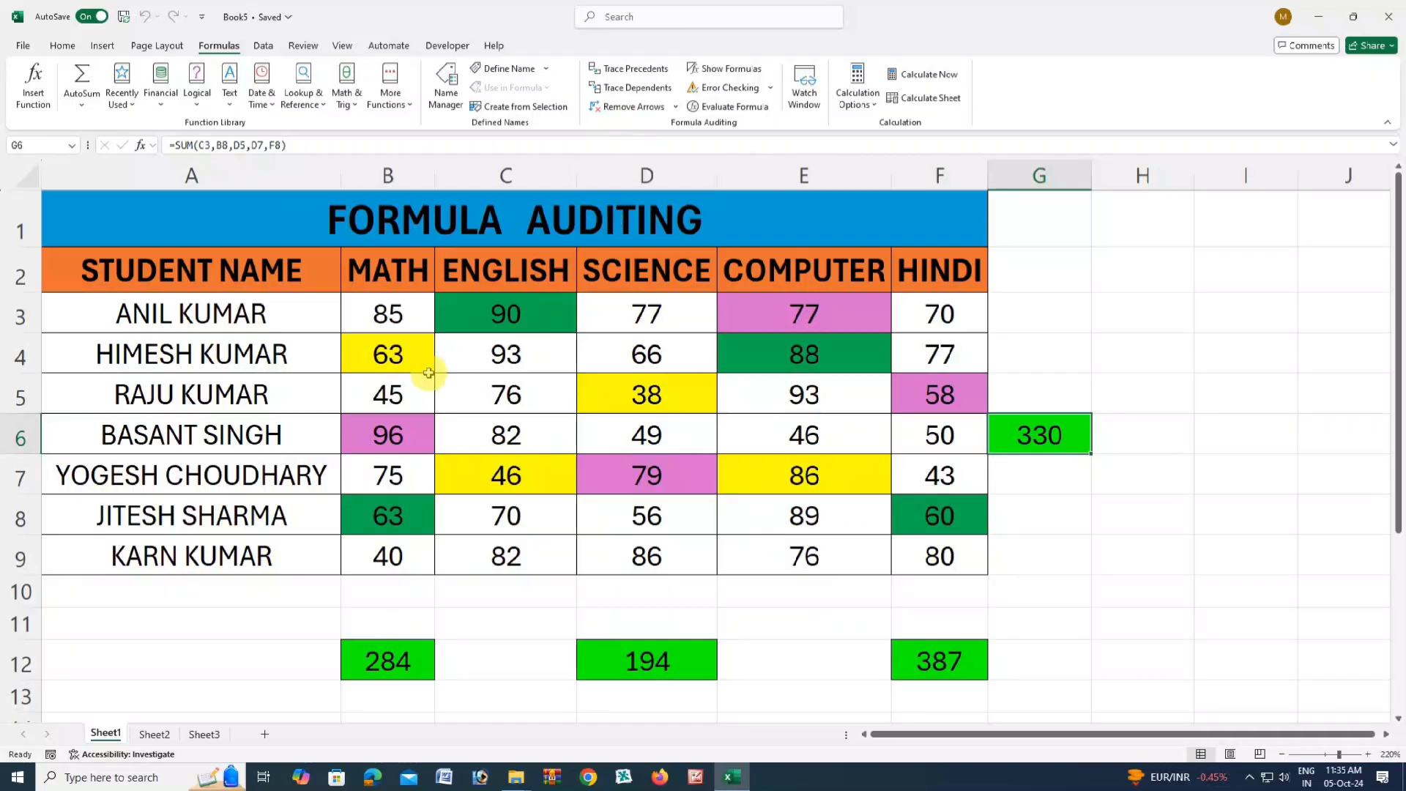
- Trace the dependents of the English mark in C3, check totals B12, F12 and G6, and remove the arrows
{"action": "left_click", "coordinate": [506, 315]}
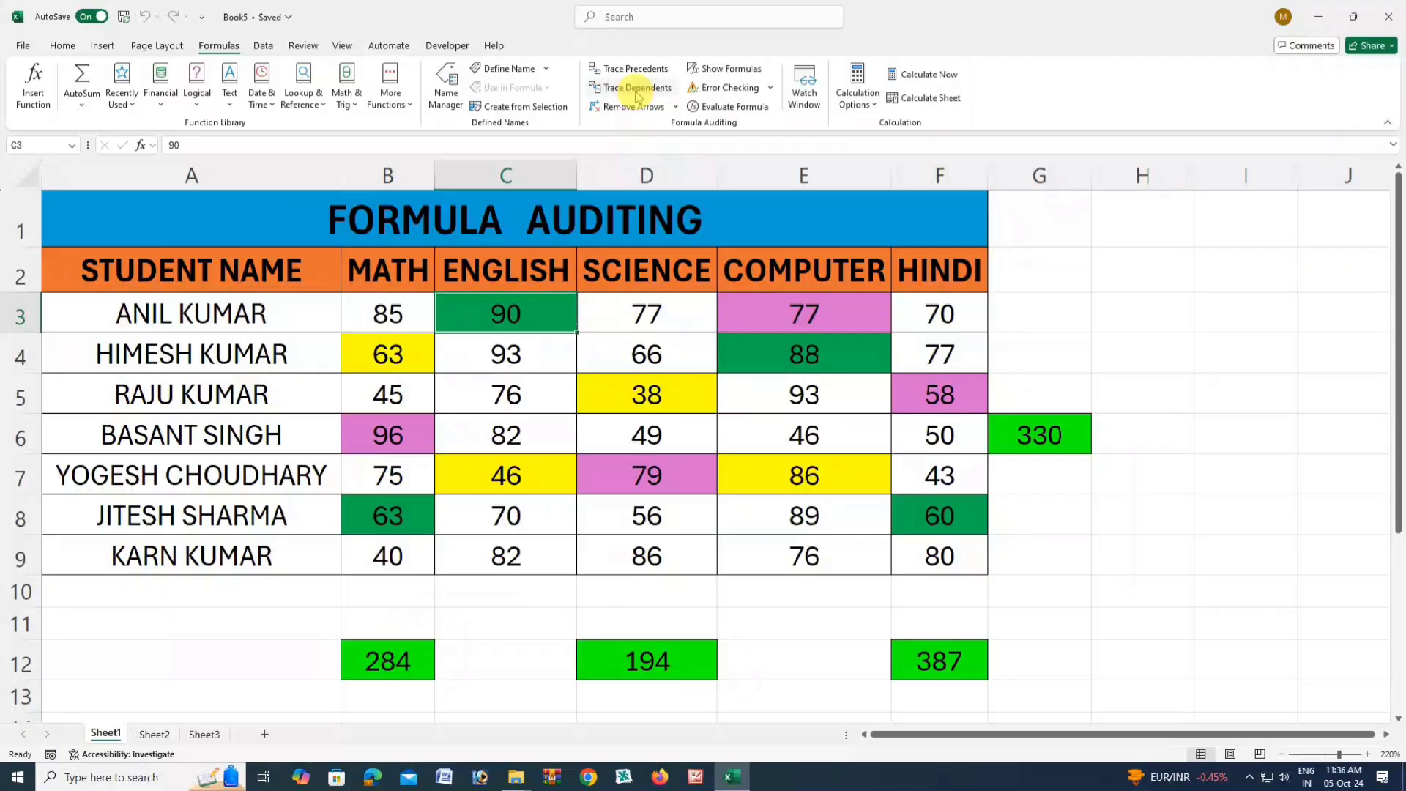
{"action": "left_click", "coordinate": [635, 88]}
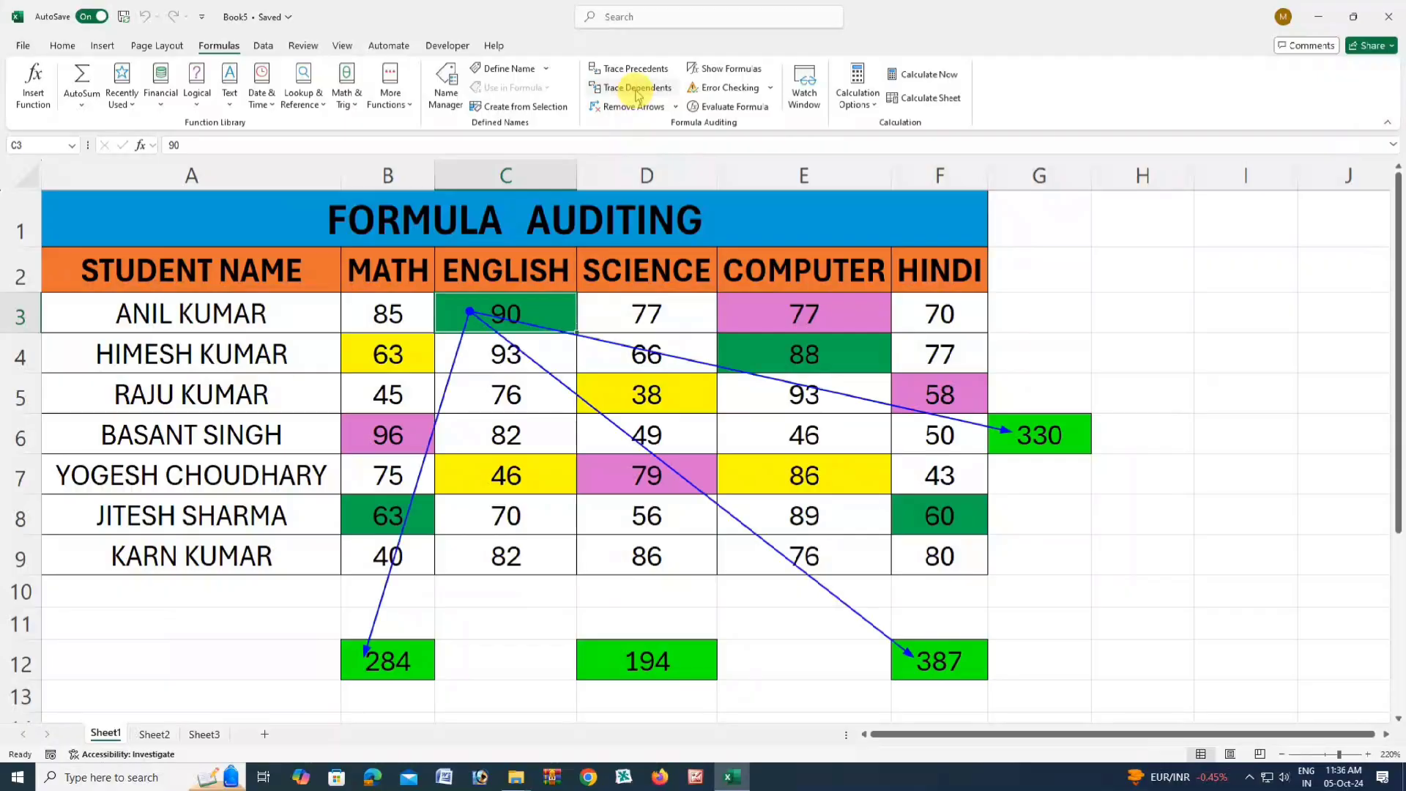
{"action": "left_click", "coordinate": [402, 673]}
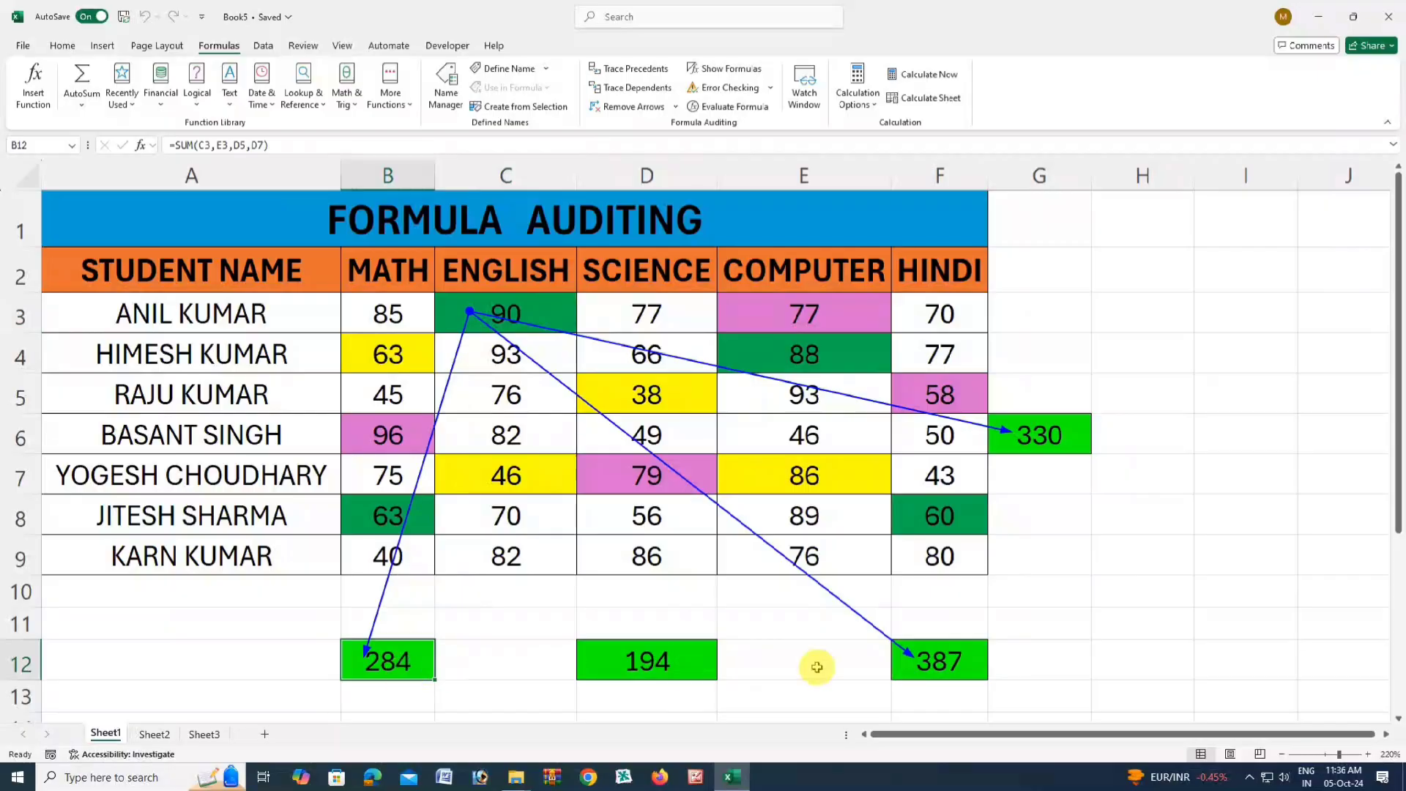
{"action": "left_click", "coordinate": [913, 656]}
{"action": "left_click", "coordinate": [1055, 437]}
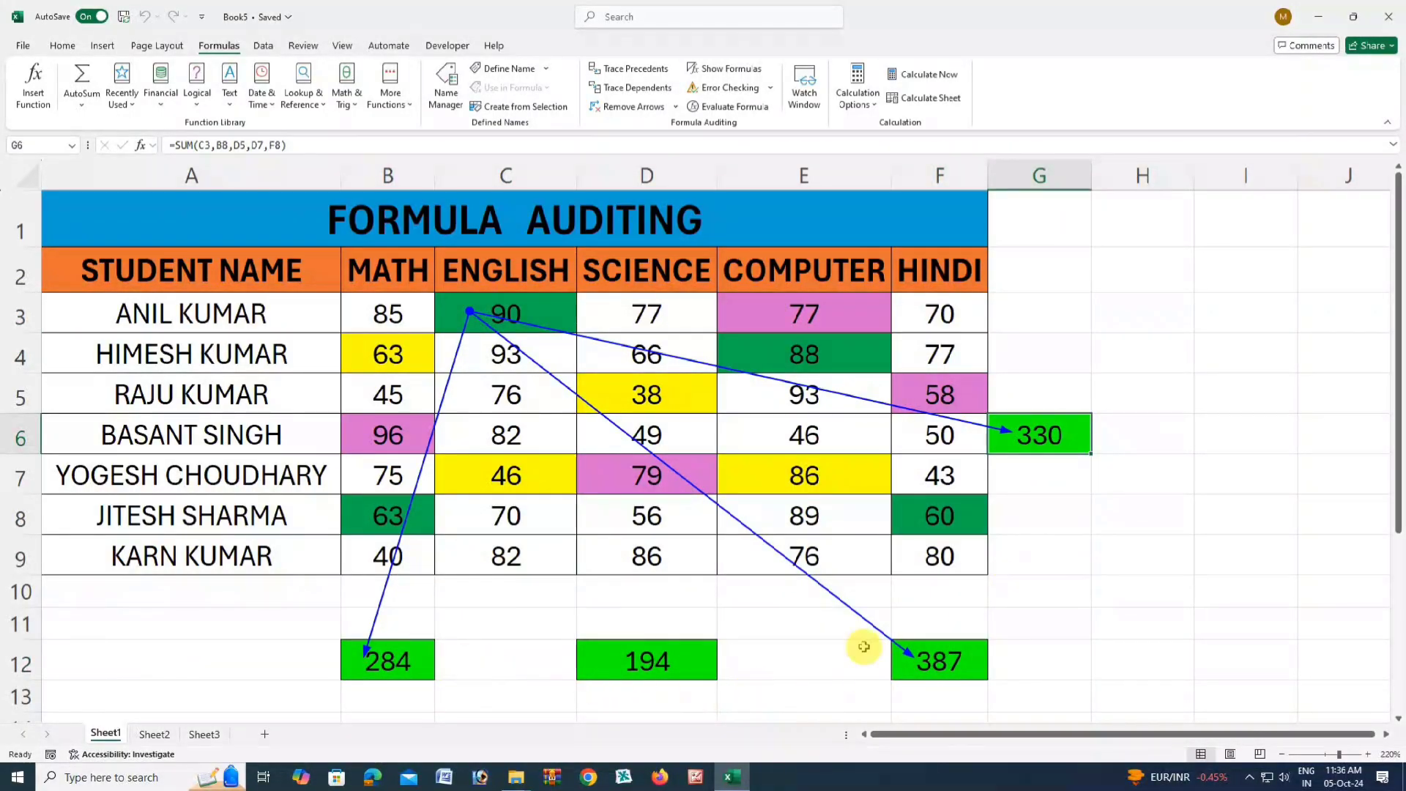
{"action": "left_click", "coordinate": [512, 317]}
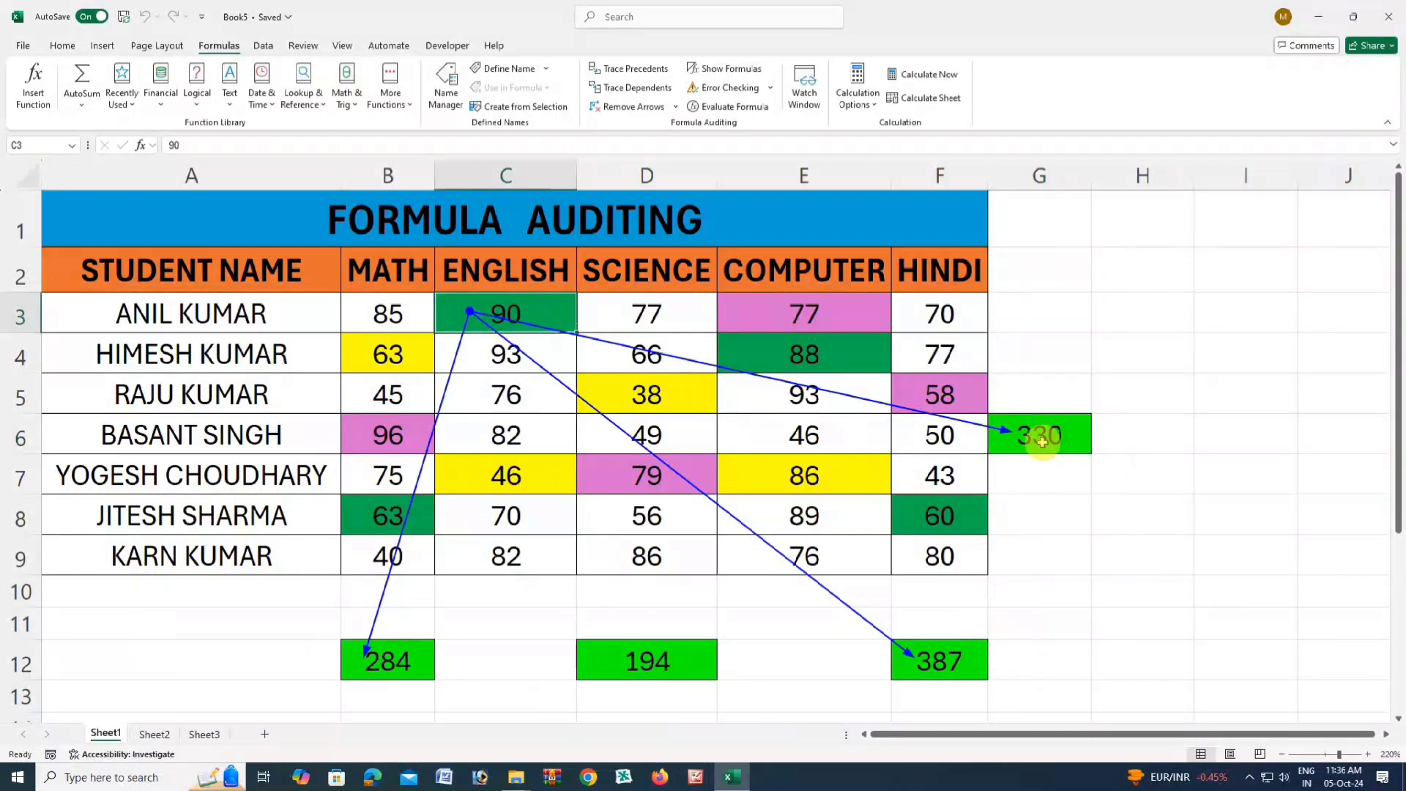
{"action": "left_click", "coordinate": [634, 108]}
- Trace the dependents of the Science mark in D5 and change that mark to 10
{"action": "left_click", "coordinate": [653, 398]}
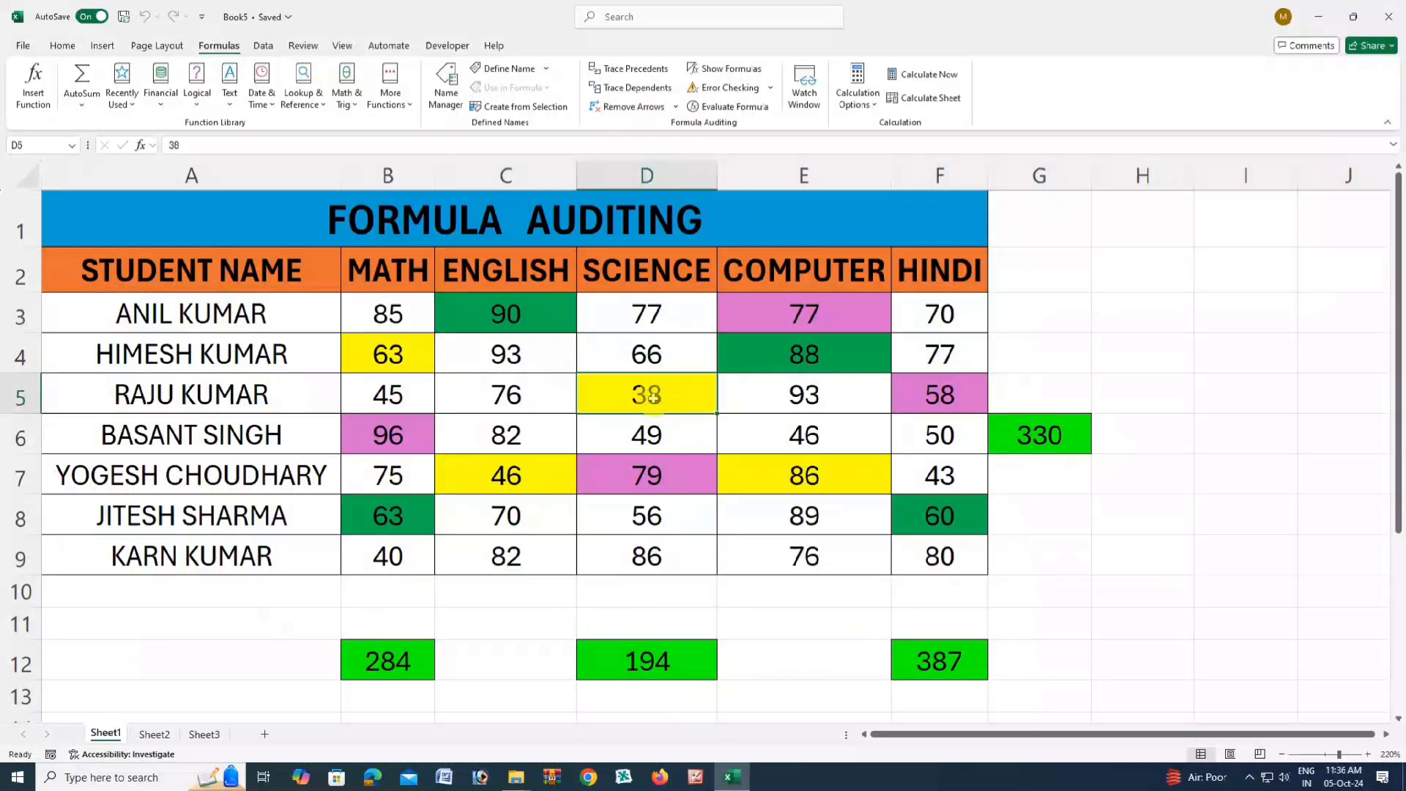
{"action": "left_click", "coordinate": [619, 94]}
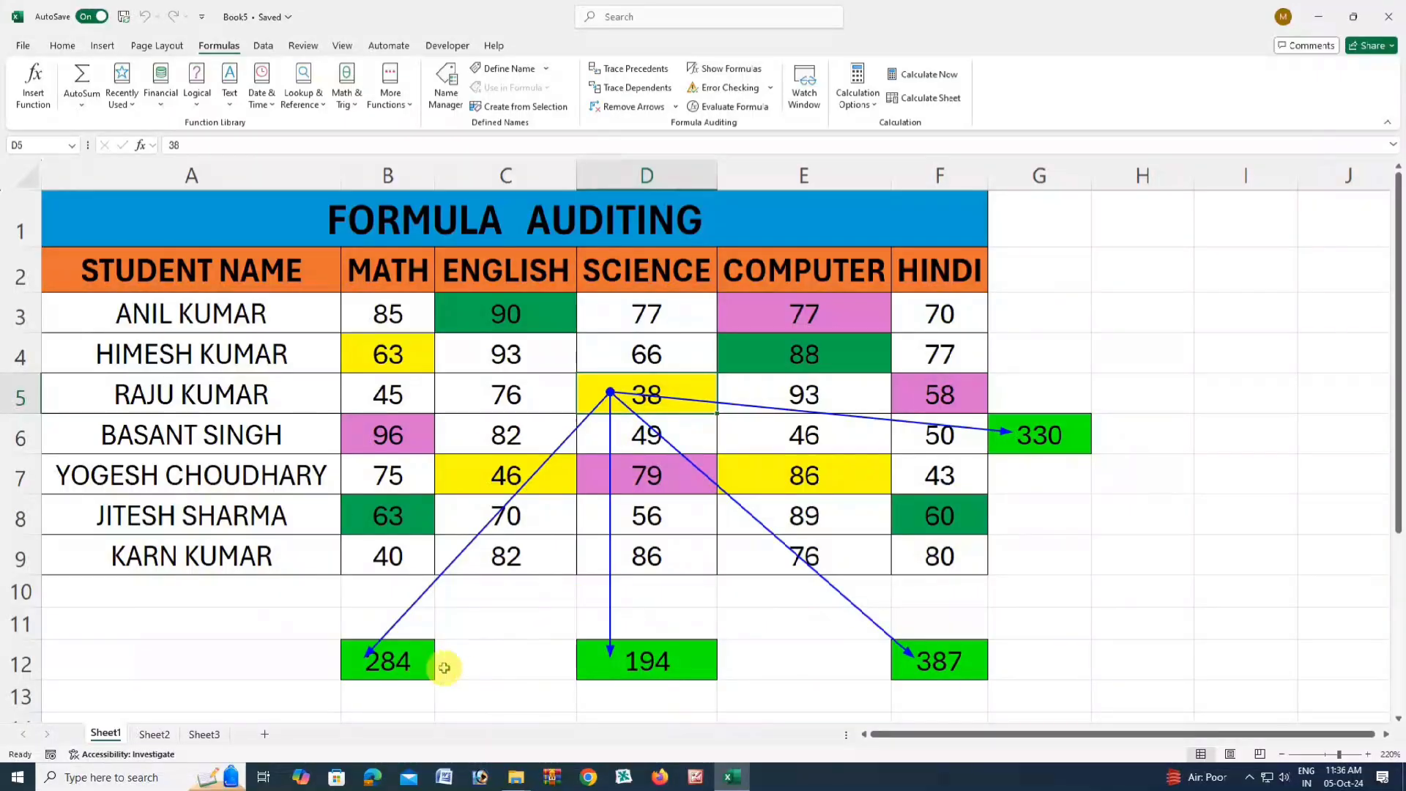
{"action": "double_click", "coordinate": [677, 394]}
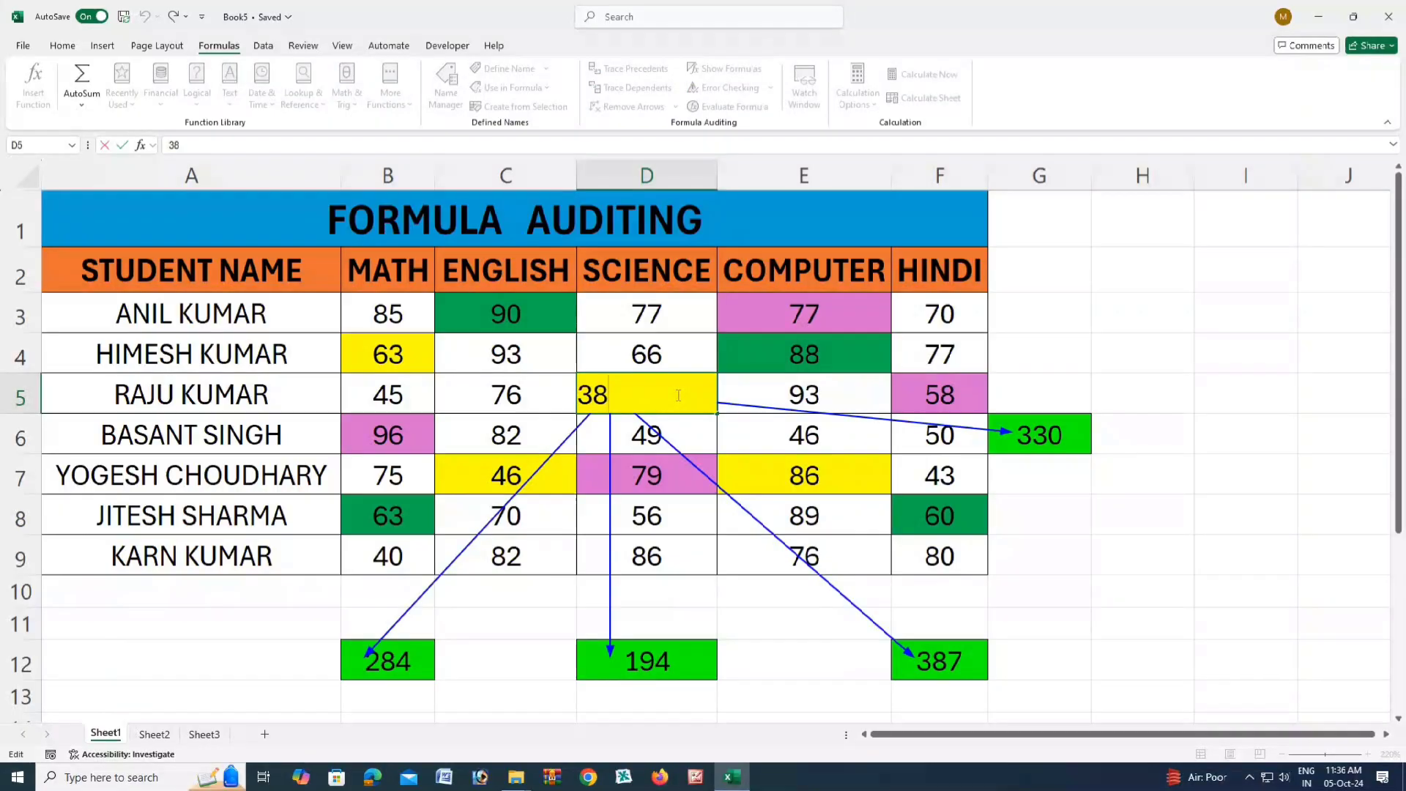
{"action": "key", "text": "BackSpace"}
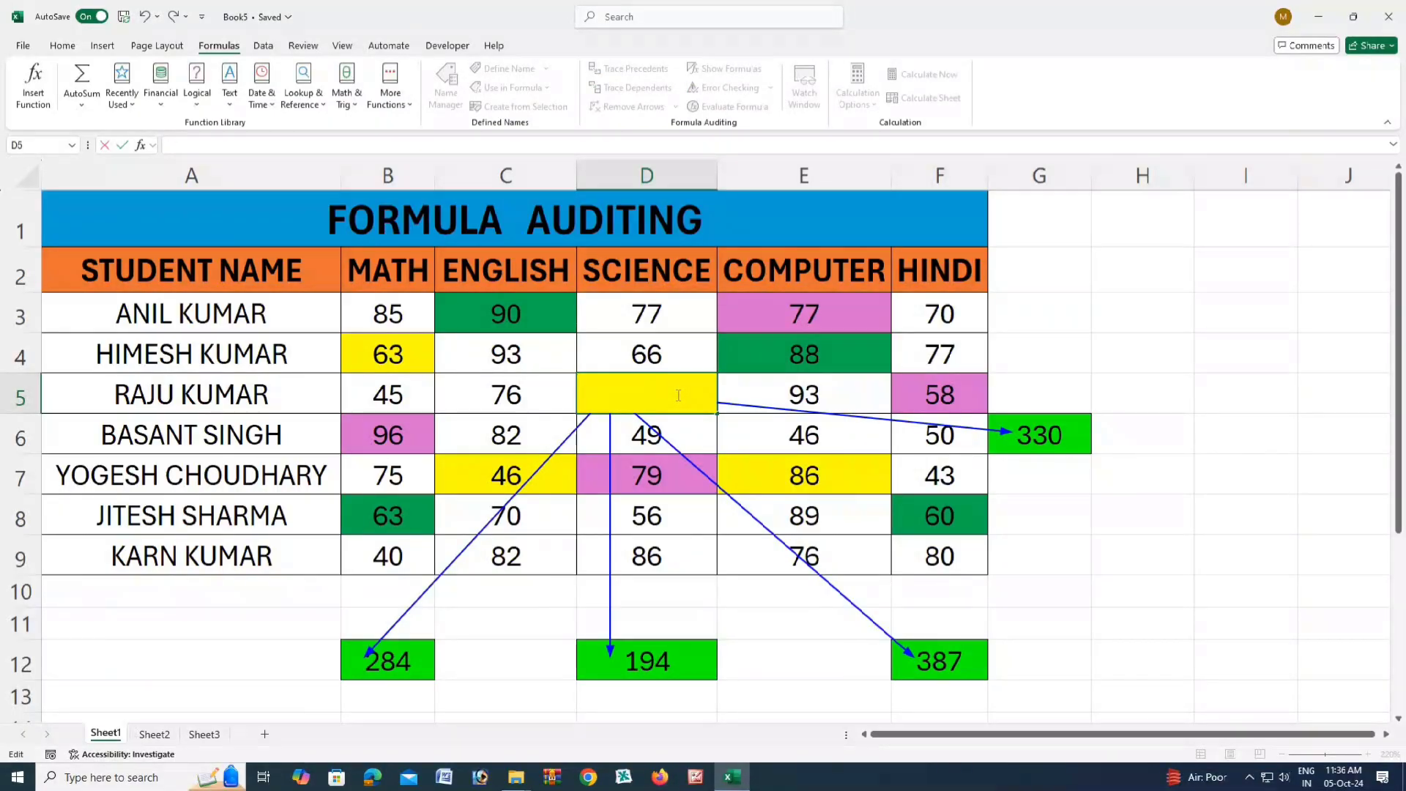
{"action": "type", "text": "10"}
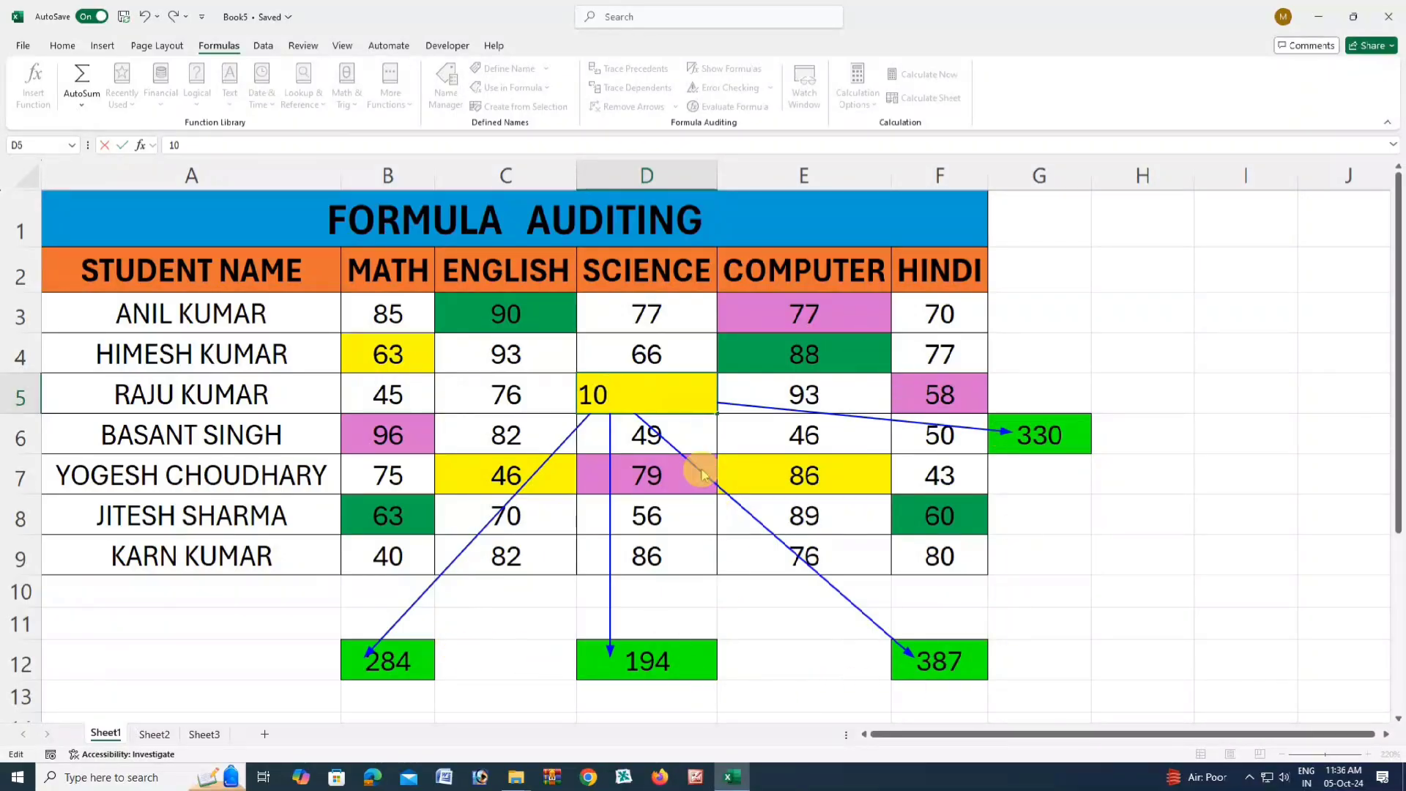
{"action": "key", "text": "Return"}
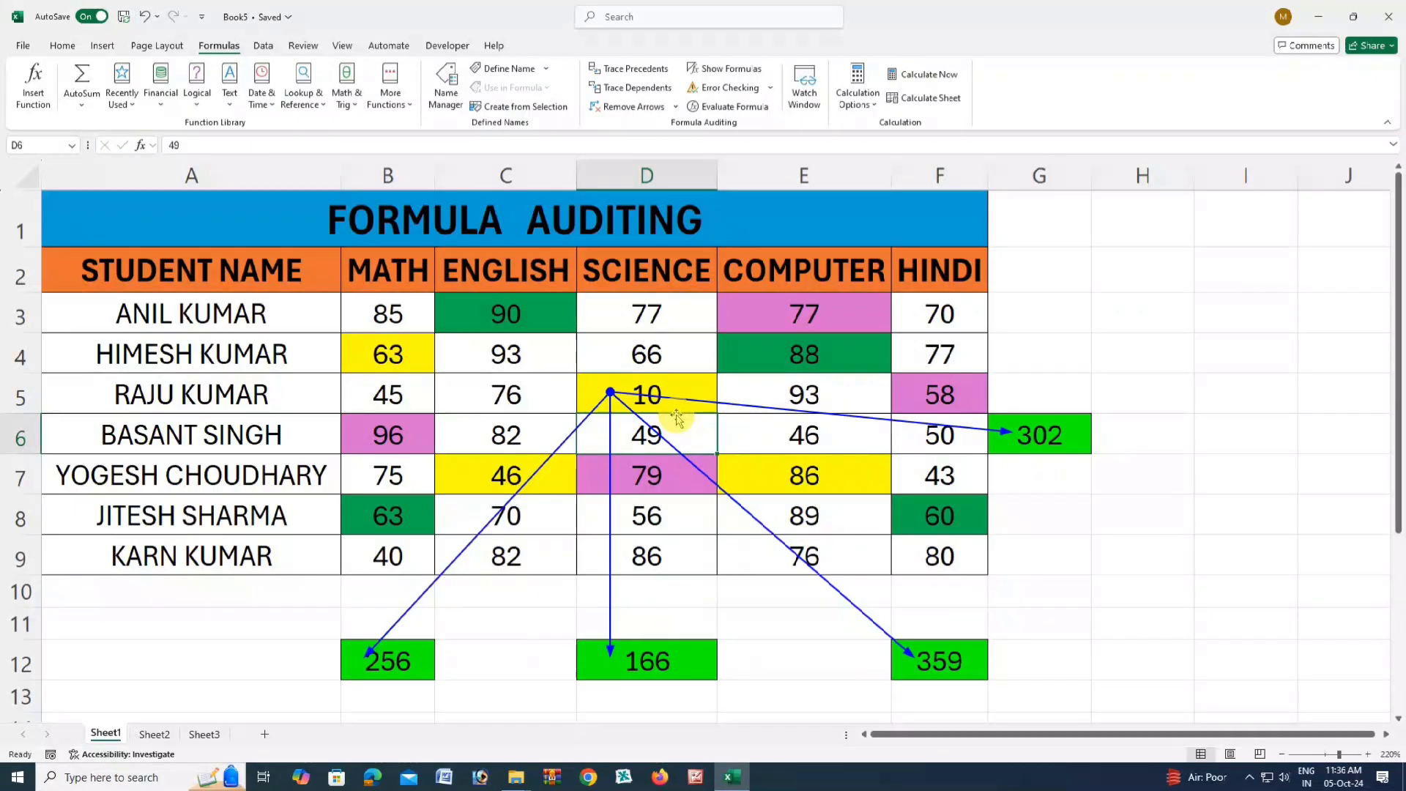
- Check the dependent totals in B12, D12, F12 and G6, and remove the tracer arrows
{"action": "left_click", "coordinate": [407, 663]}
{"action": "left_click", "coordinate": [643, 659]}
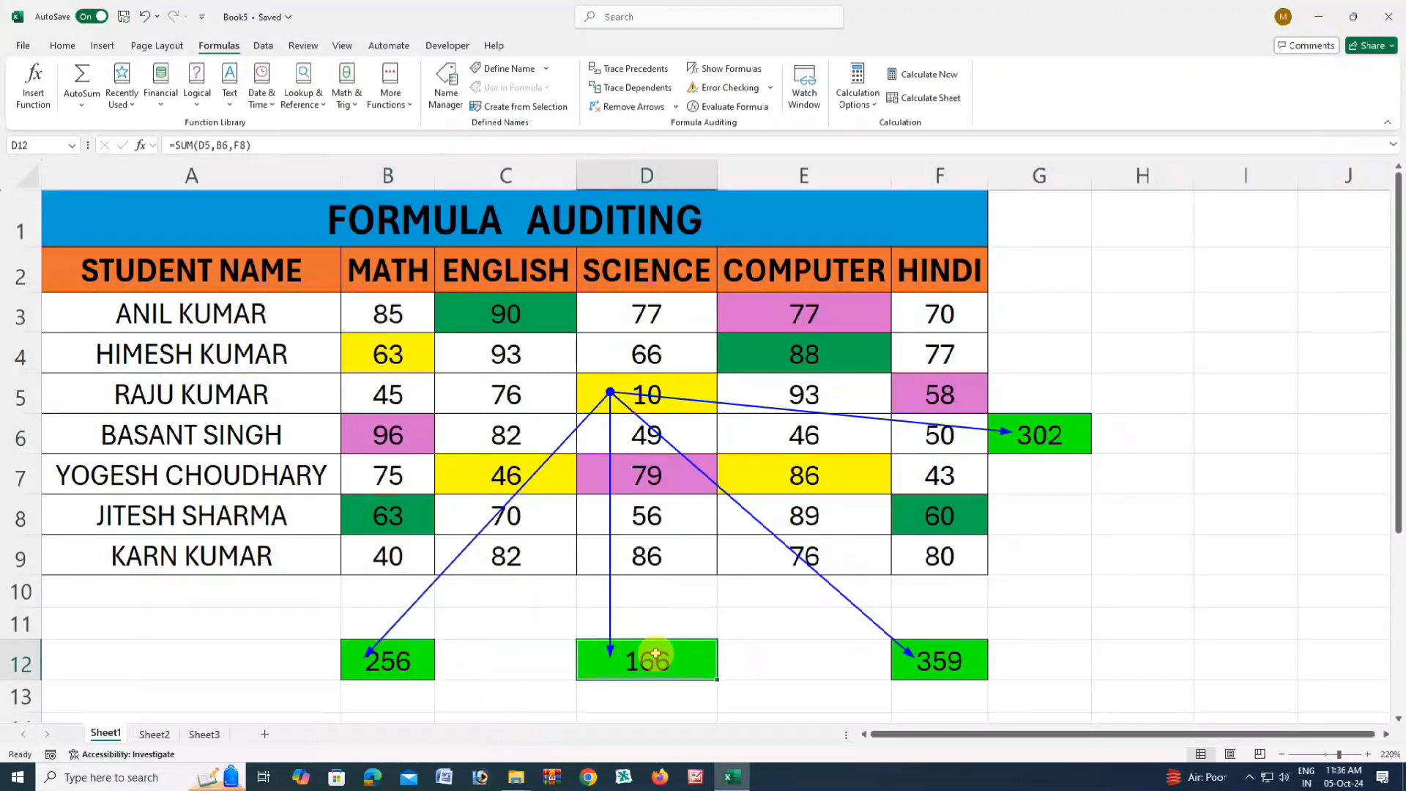
{"action": "left_click", "coordinate": [952, 650]}
{"action": "left_click", "coordinate": [1063, 434]}
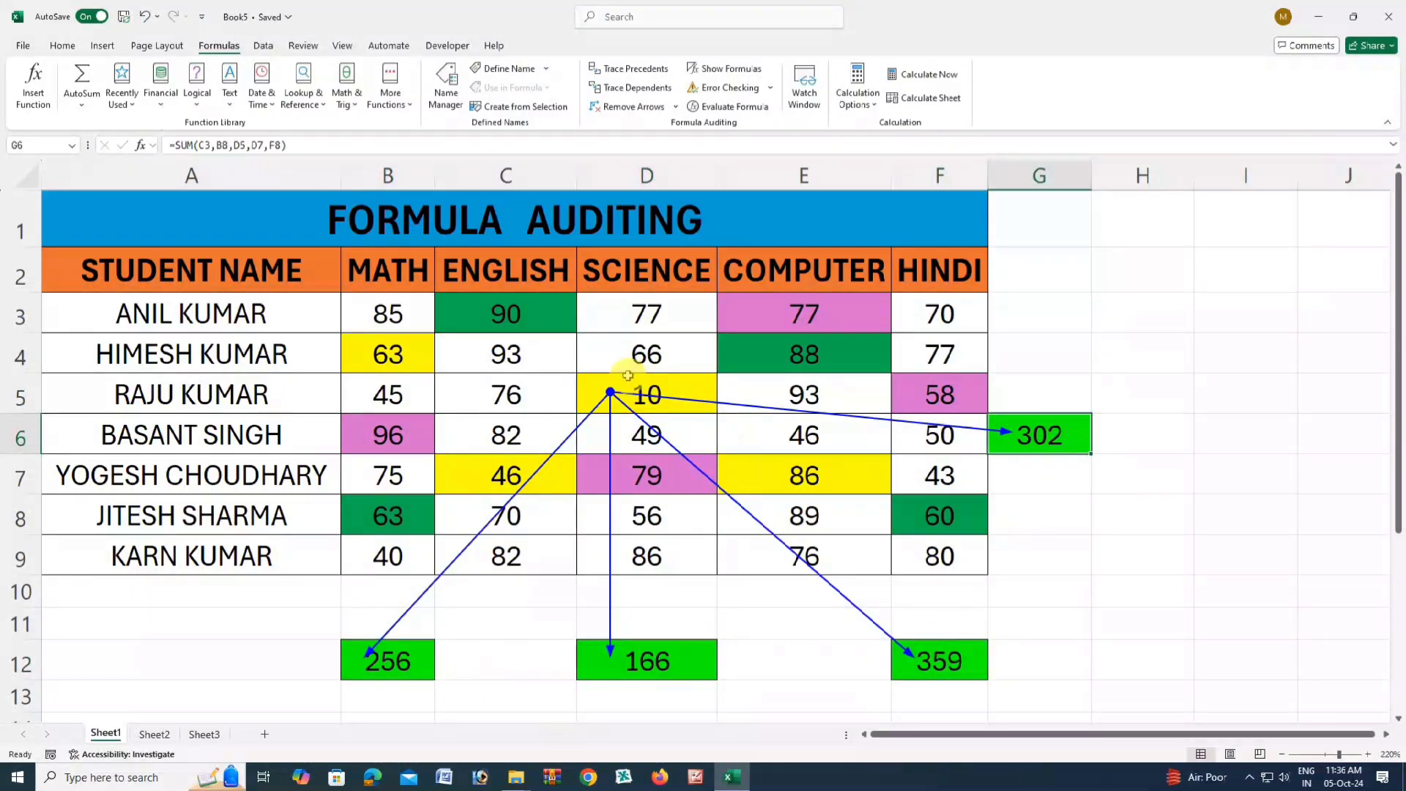
{"action": "left_click", "coordinate": [634, 116]}
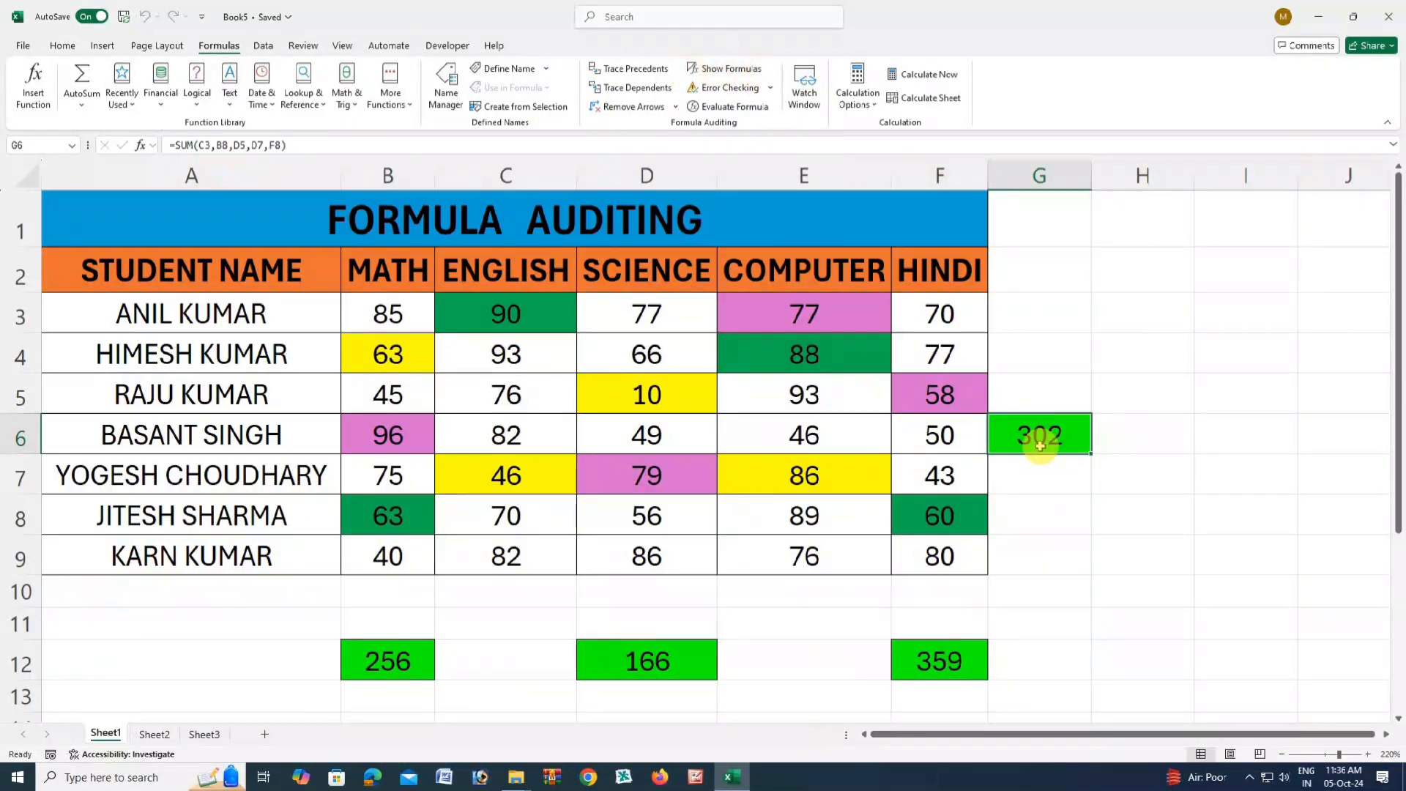
- Display the sheet's formulas in place of results, inspect the totals in F12 and G6, and switch back to values
{"action": "left_click", "coordinate": [941, 658]}
{"action": "left_click", "coordinate": [644, 661]}
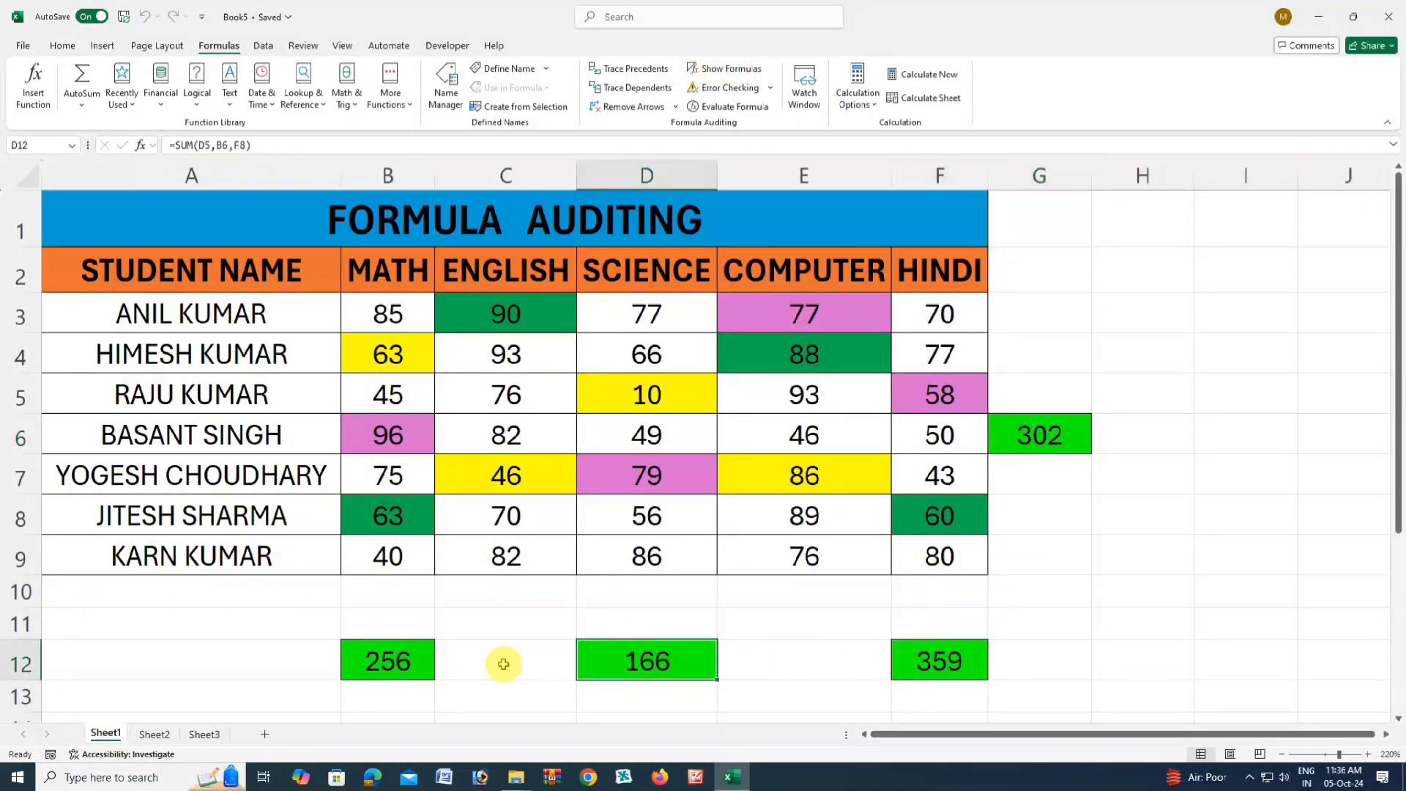
{"action": "left_click", "coordinate": [395, 662]}
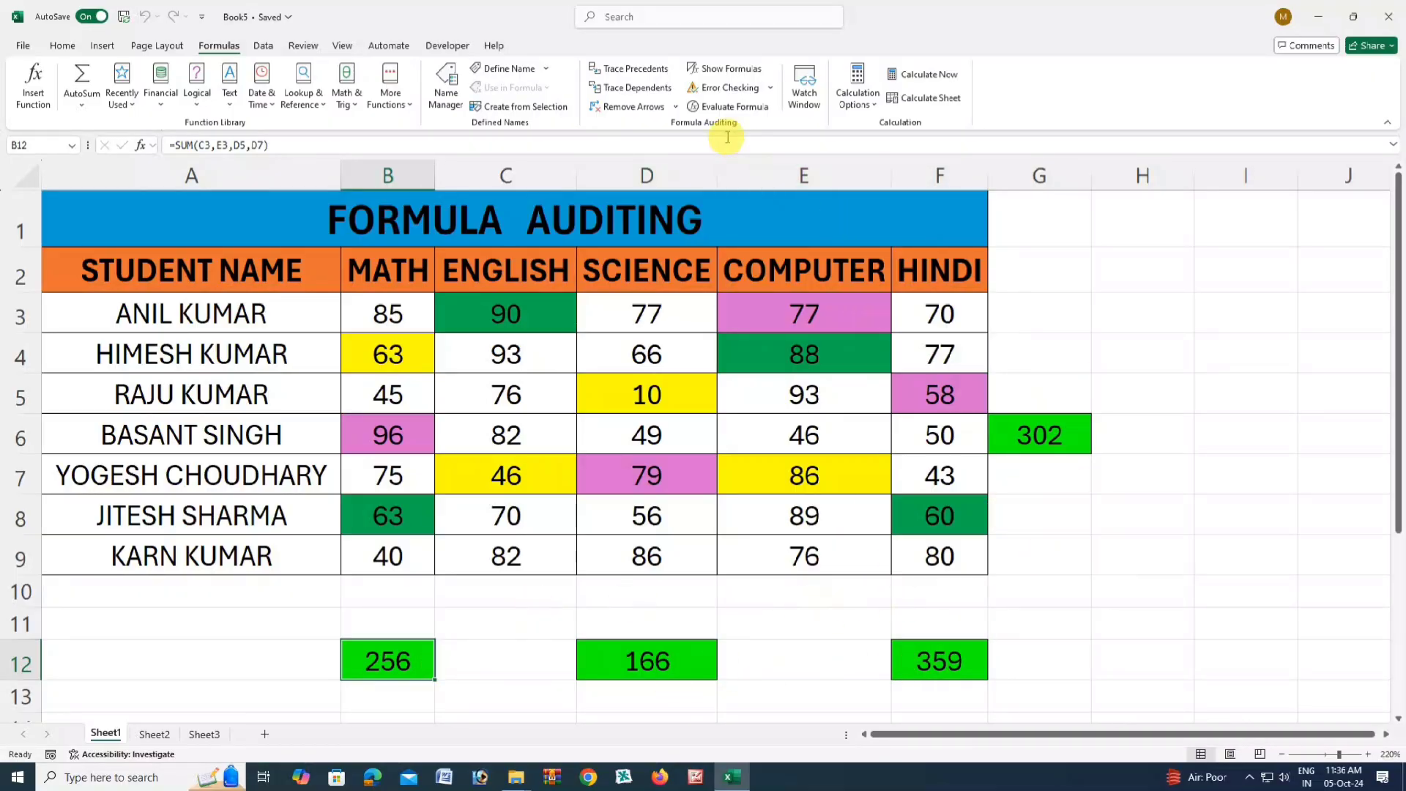
{"action": "left_click", "coordinate": [722, 69]}
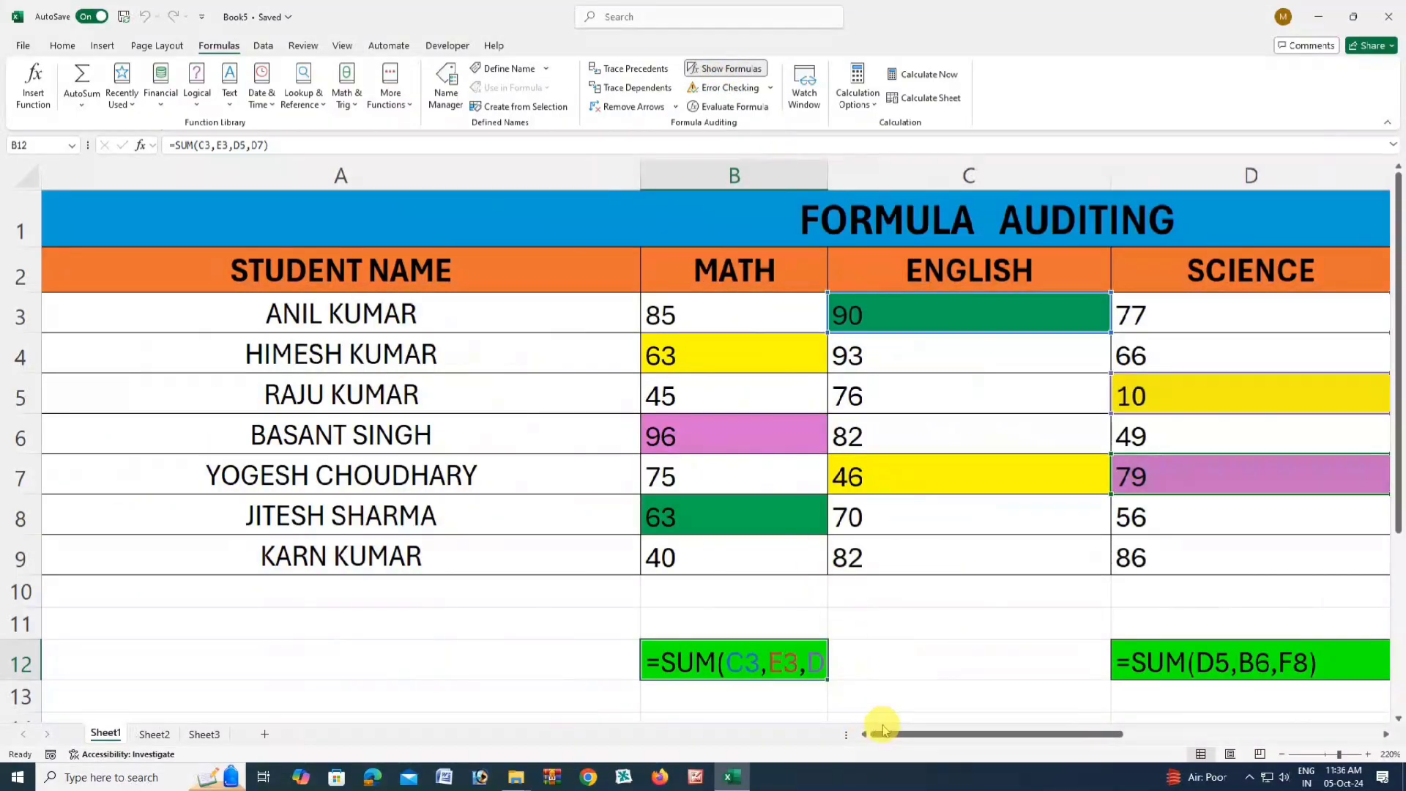
{"action": "left_click_drag", "start_coordinate": [948, 738], "coordinate": [1197, 732]}
{"action": "left_click", "coordinate": [1010, 659]}
{"action": "left_click", "coordinate": [1020, 660]}
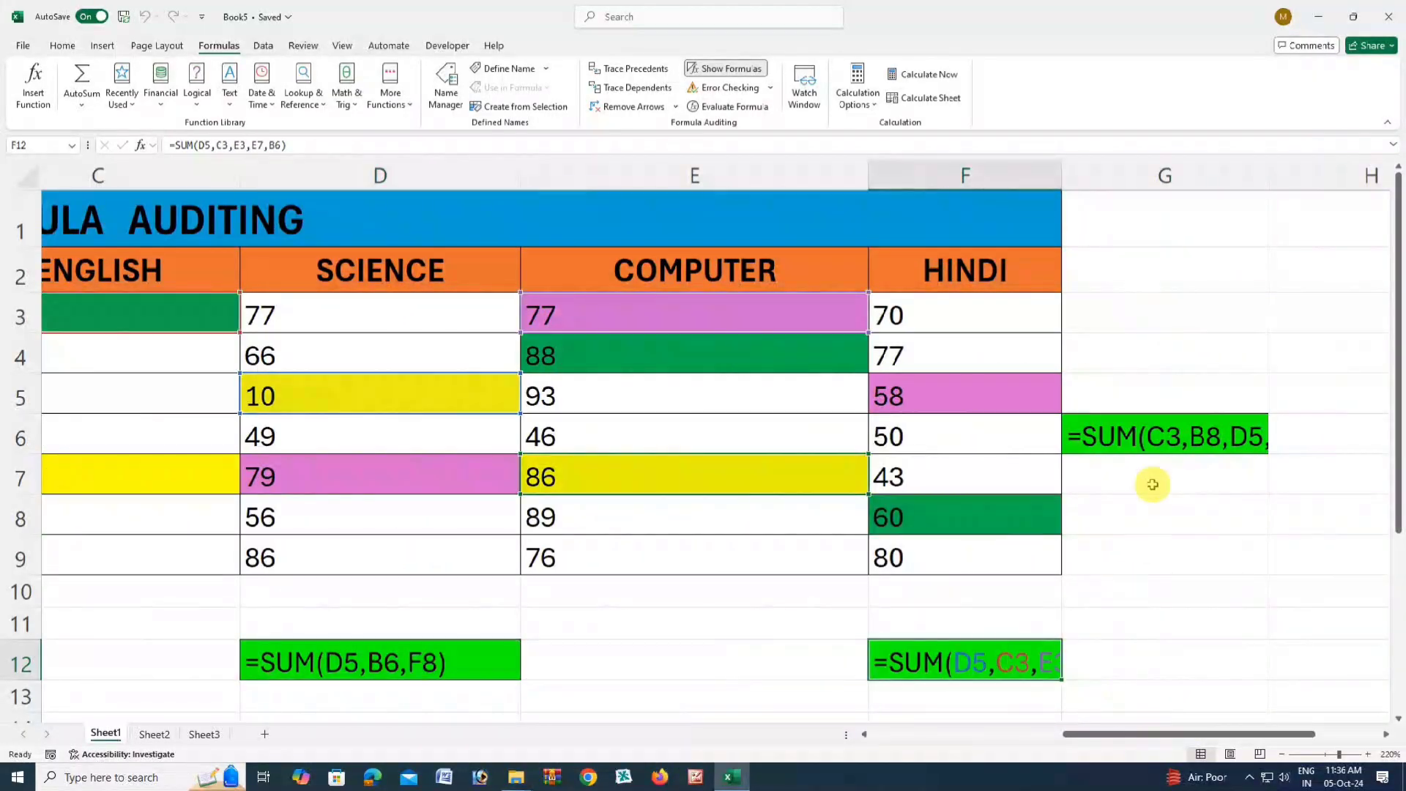
{"action": "left_click", "coordinate": [1189, 440]}
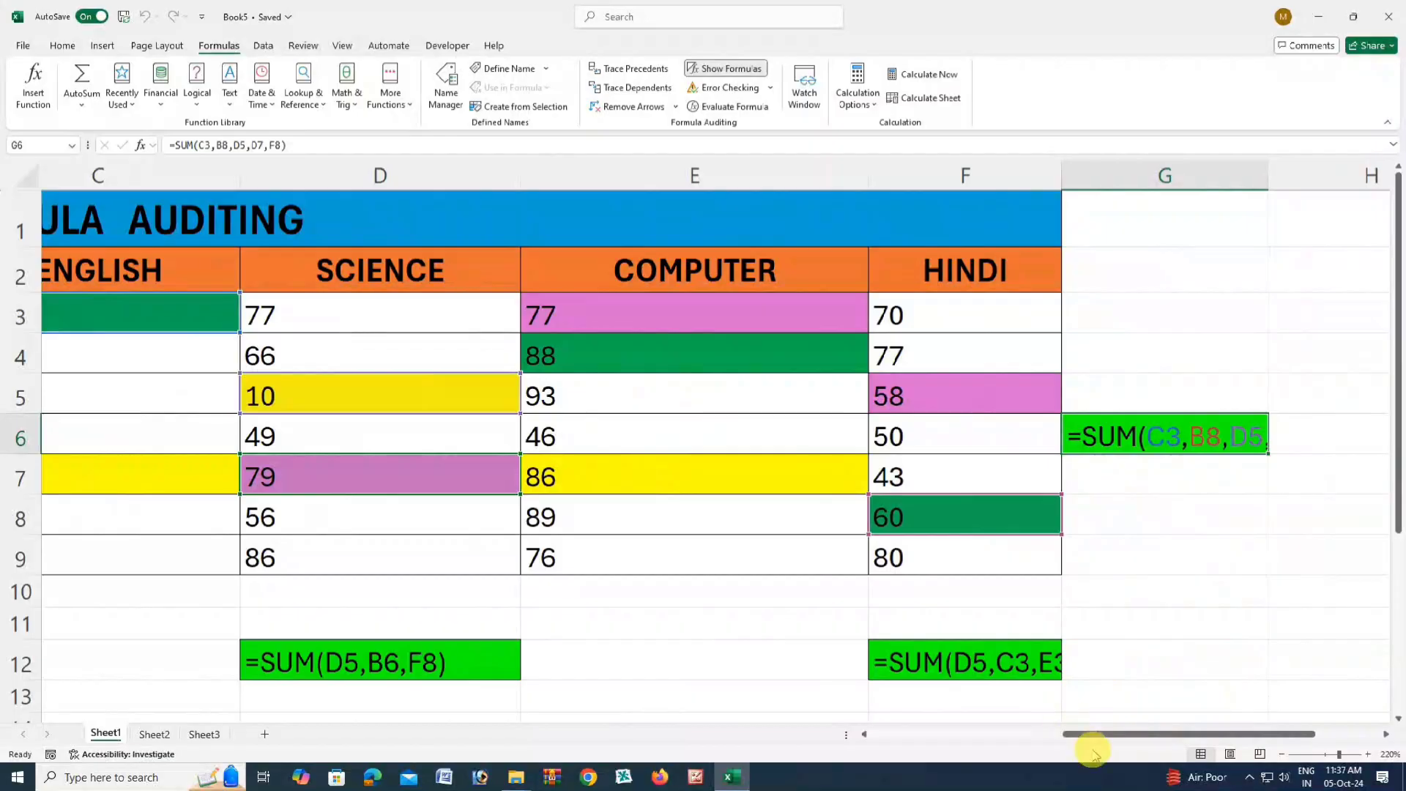
{"action": "left_click_drag", "start_coordinate": [1106, 740], "coordinate": [921, 746]}
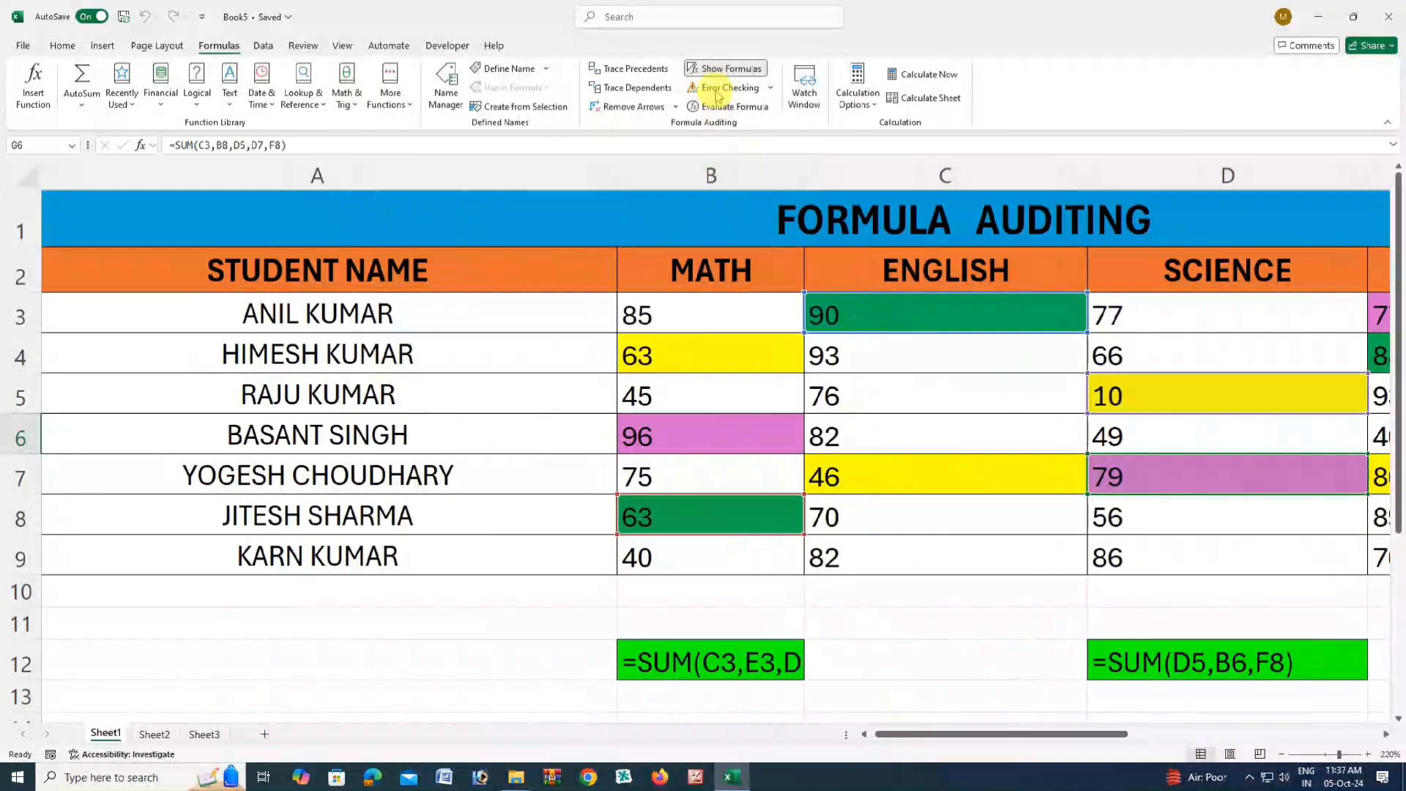
{"action": "left_click", "coordinate": [724, 68]}
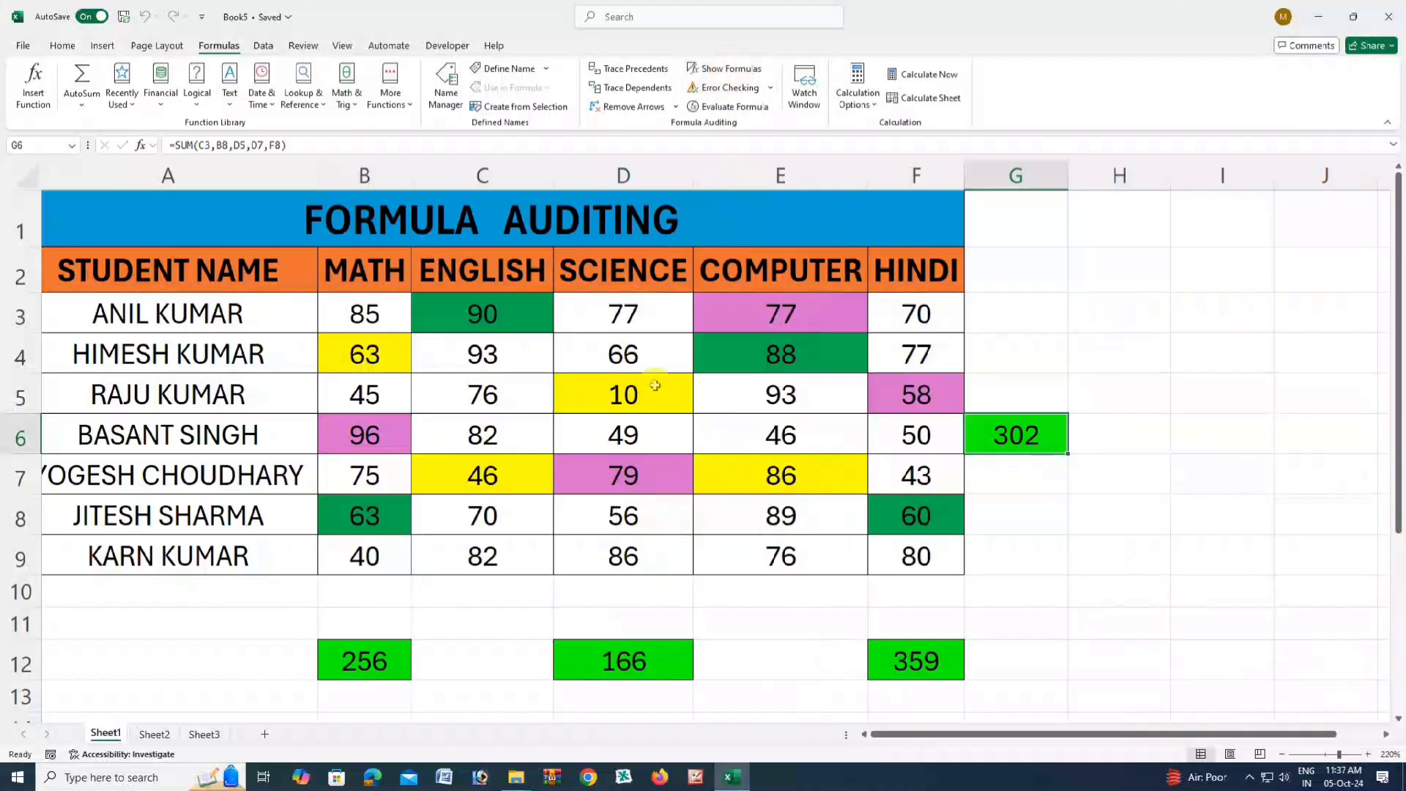
- Misspell the function name in total D12 so its formula reads =SU(D5,B6,F8)
{"action": "left_click", "coordinate": [658, 657]}
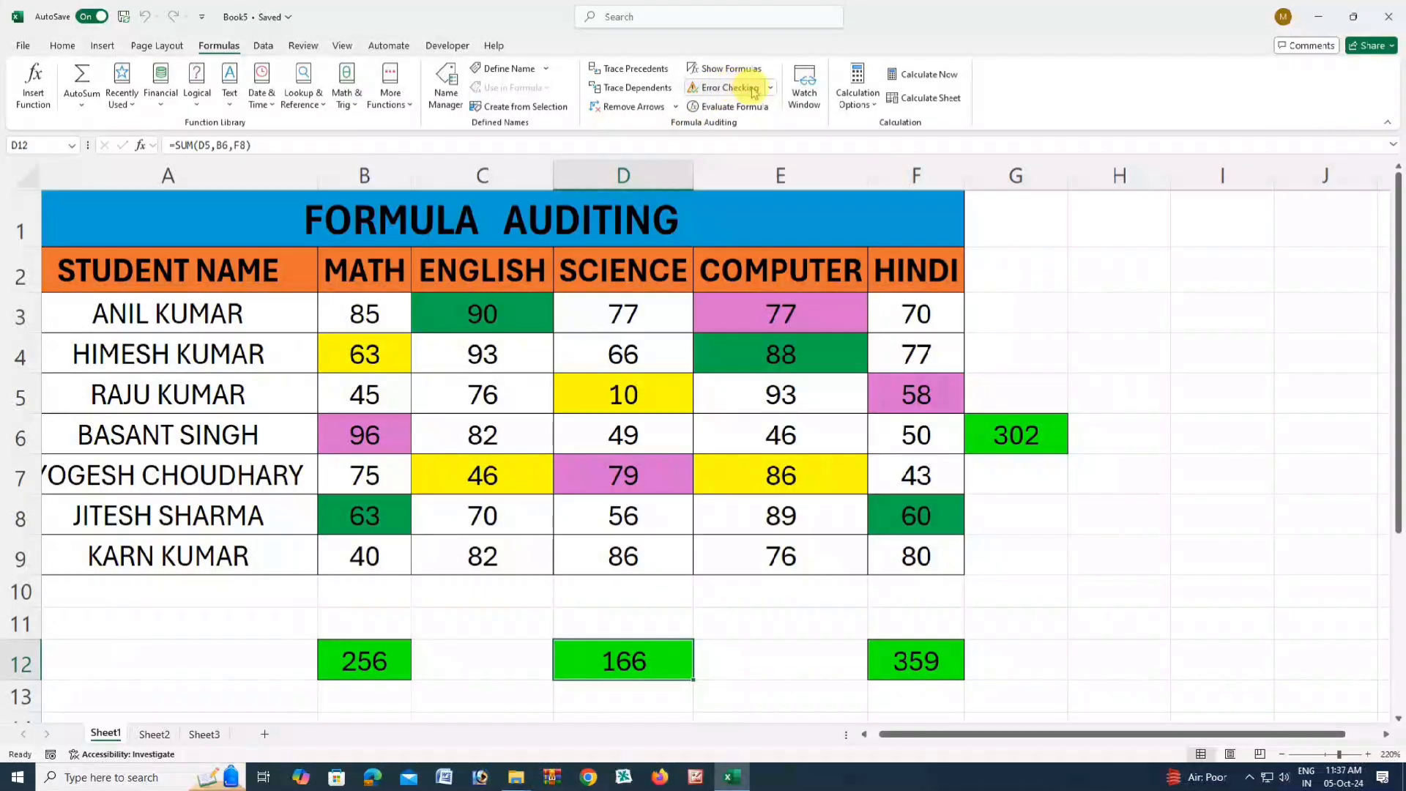
{"action": "double_click", "coordinate": [648, 662]}
{"action": "left_click", "coordinate": [484, 661]}
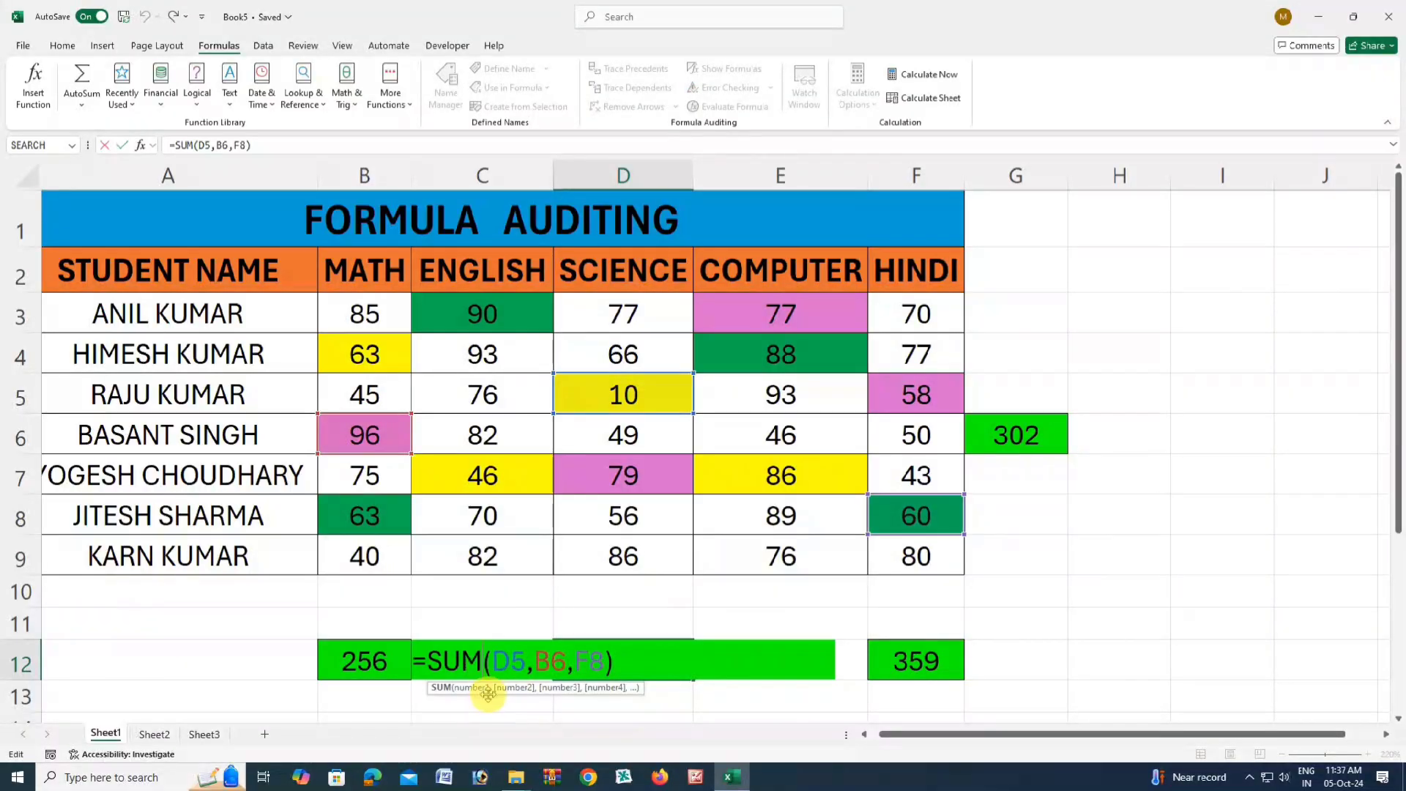
{"action": "key", "text": "BackSpace"}
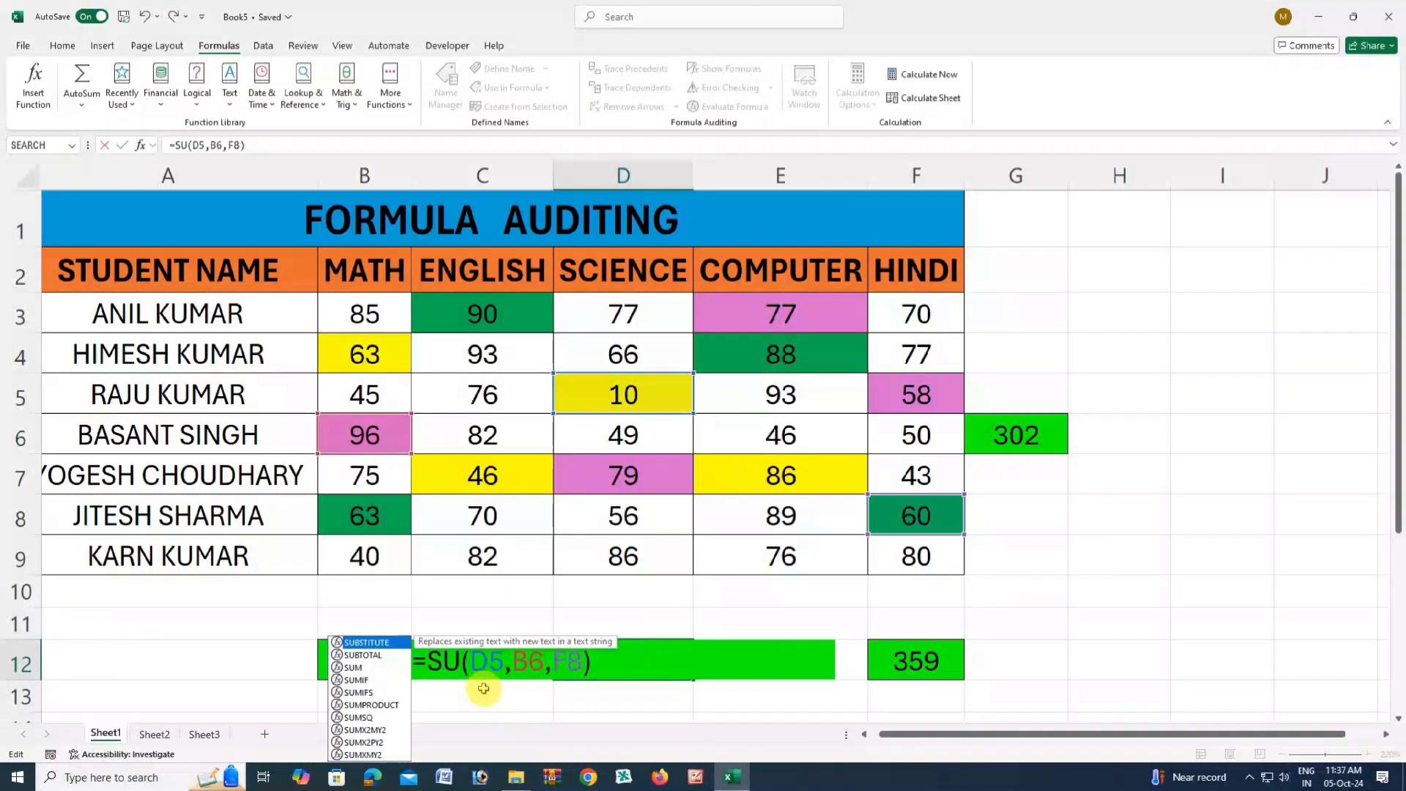
{"action": "key", "text": "Return"}
- Run Error Checking on D12, evaluate the formula through its calculation steps, and close both dialogs
{"action": "left_click", "coordinate": [609, 661]}
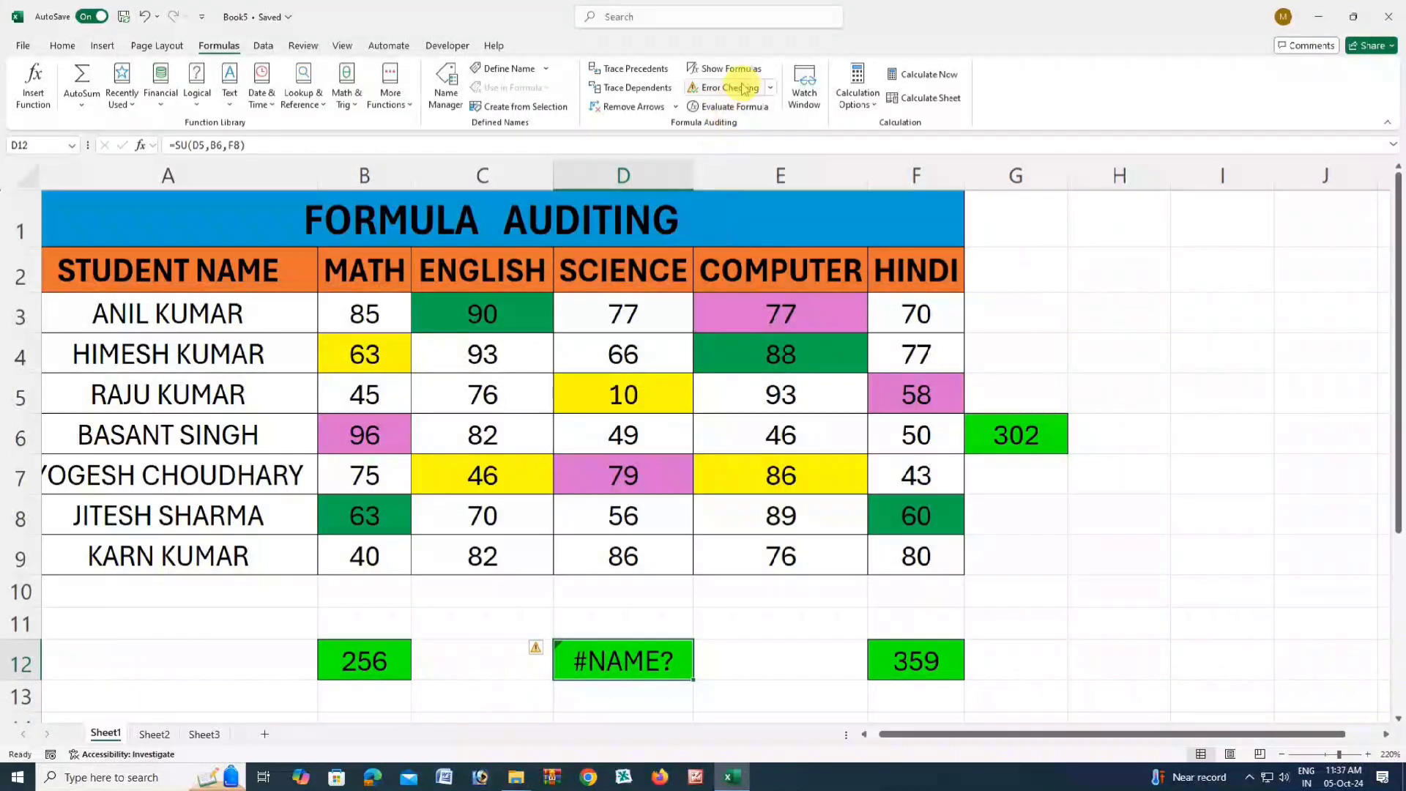
{"action": "left_click", "coordinate": [770, 88]}
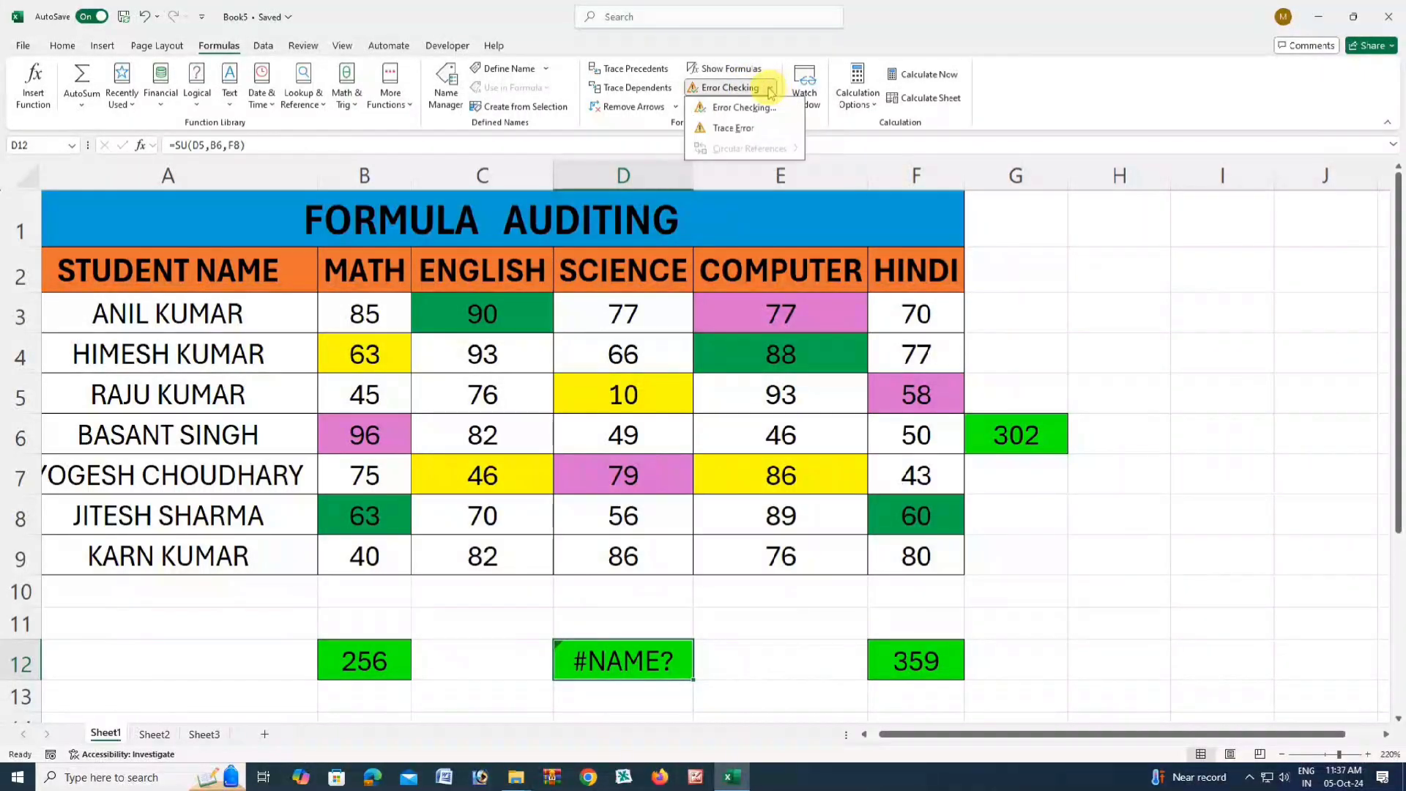
{"action": "left_click", "coordinate": [745, 107]}
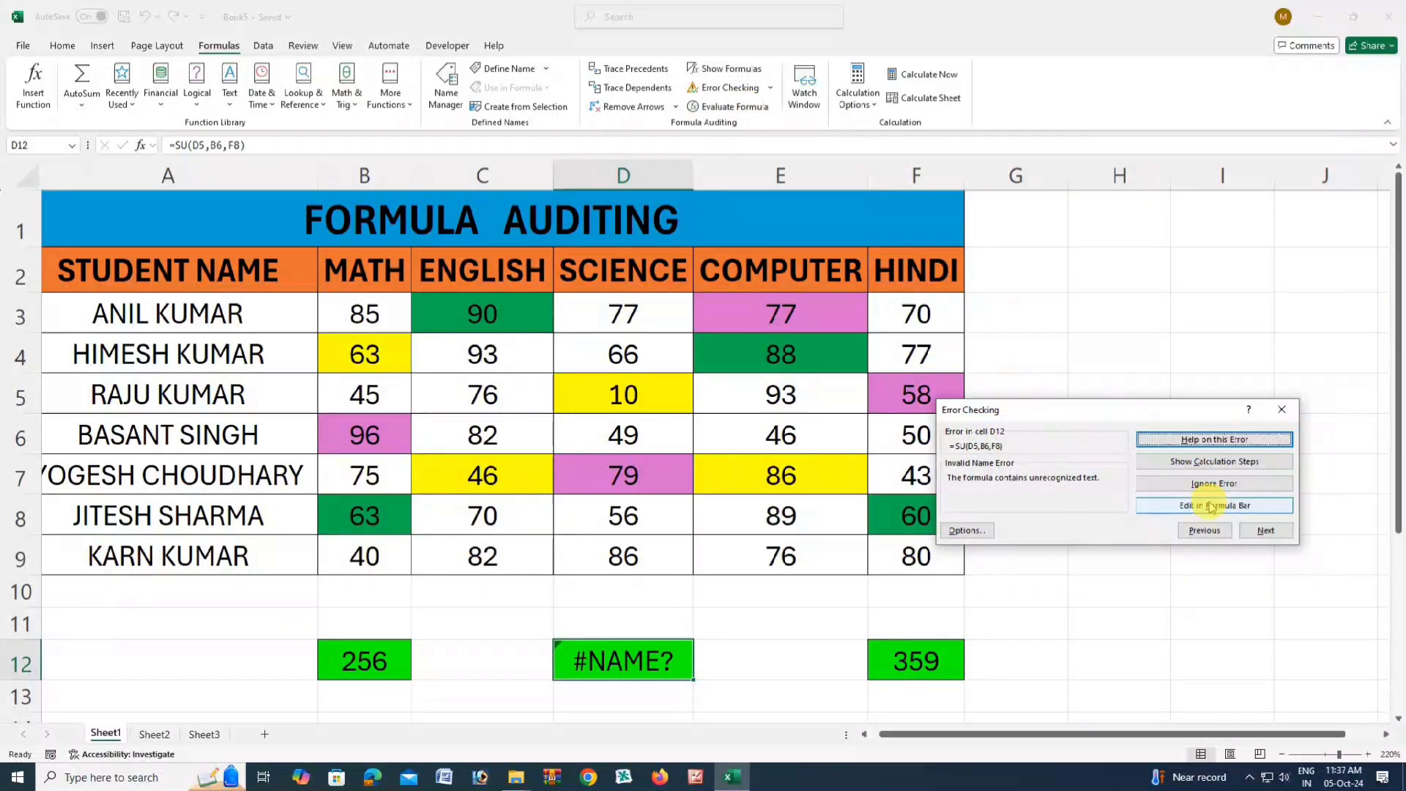
{"action": "left_click", "coordinate": [1216, 463]}
{"action": "left_click_drag", "start_coordinate": [1099, 344], "coordinate": [967, 346]}
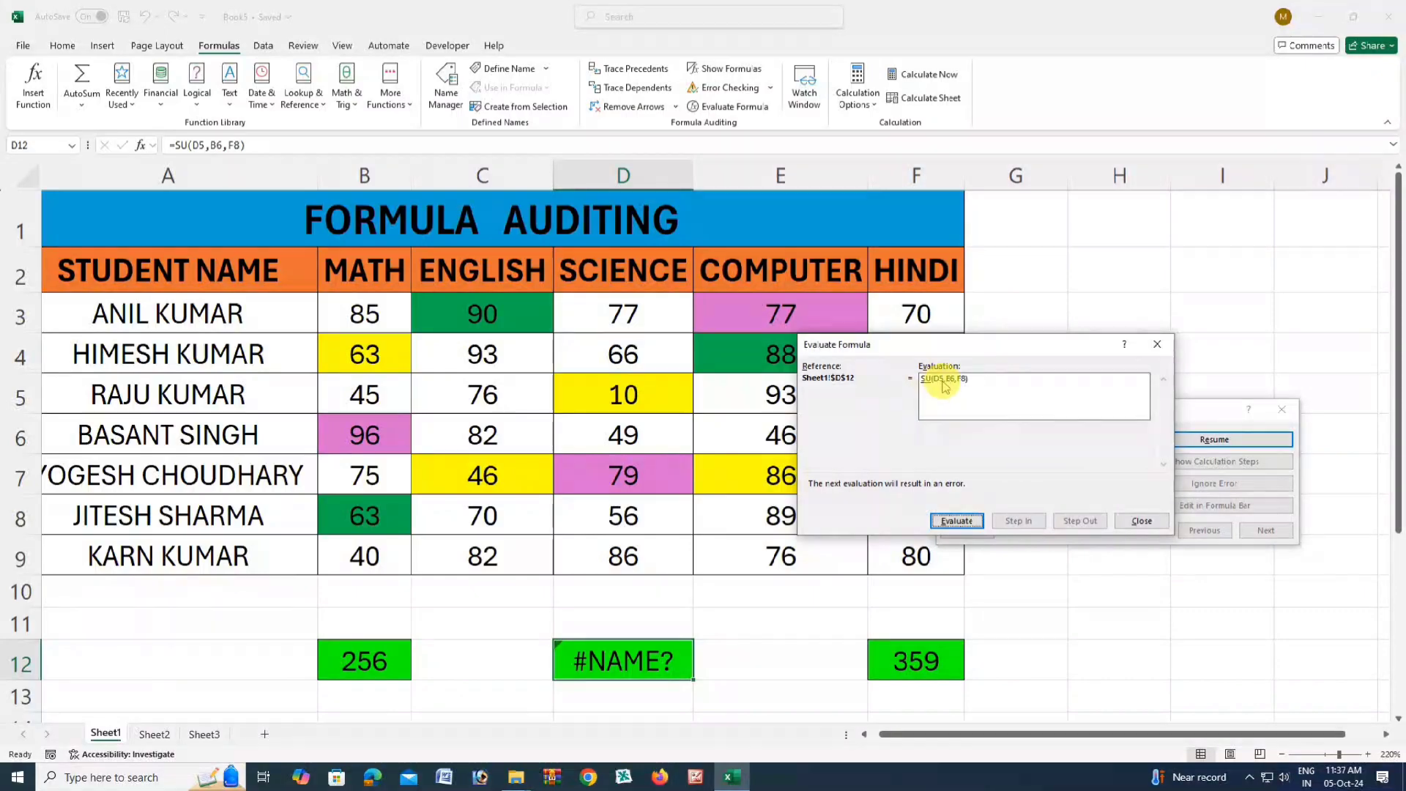
{"action": "left_click_drag", "start_coordinate": [946, 348], "coordinate": [794, 363]}
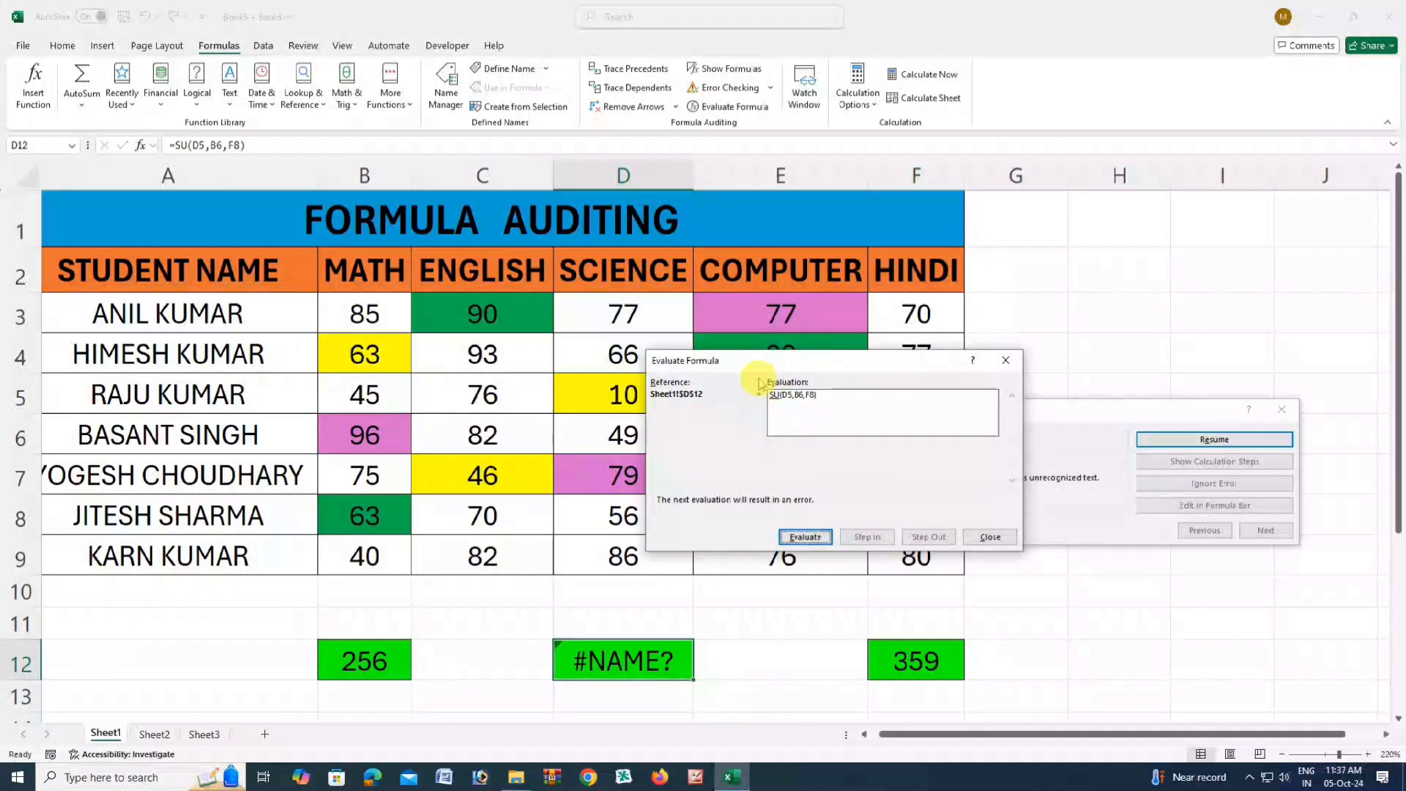
{"action": "left_click", "coordinate": [809, 540]}
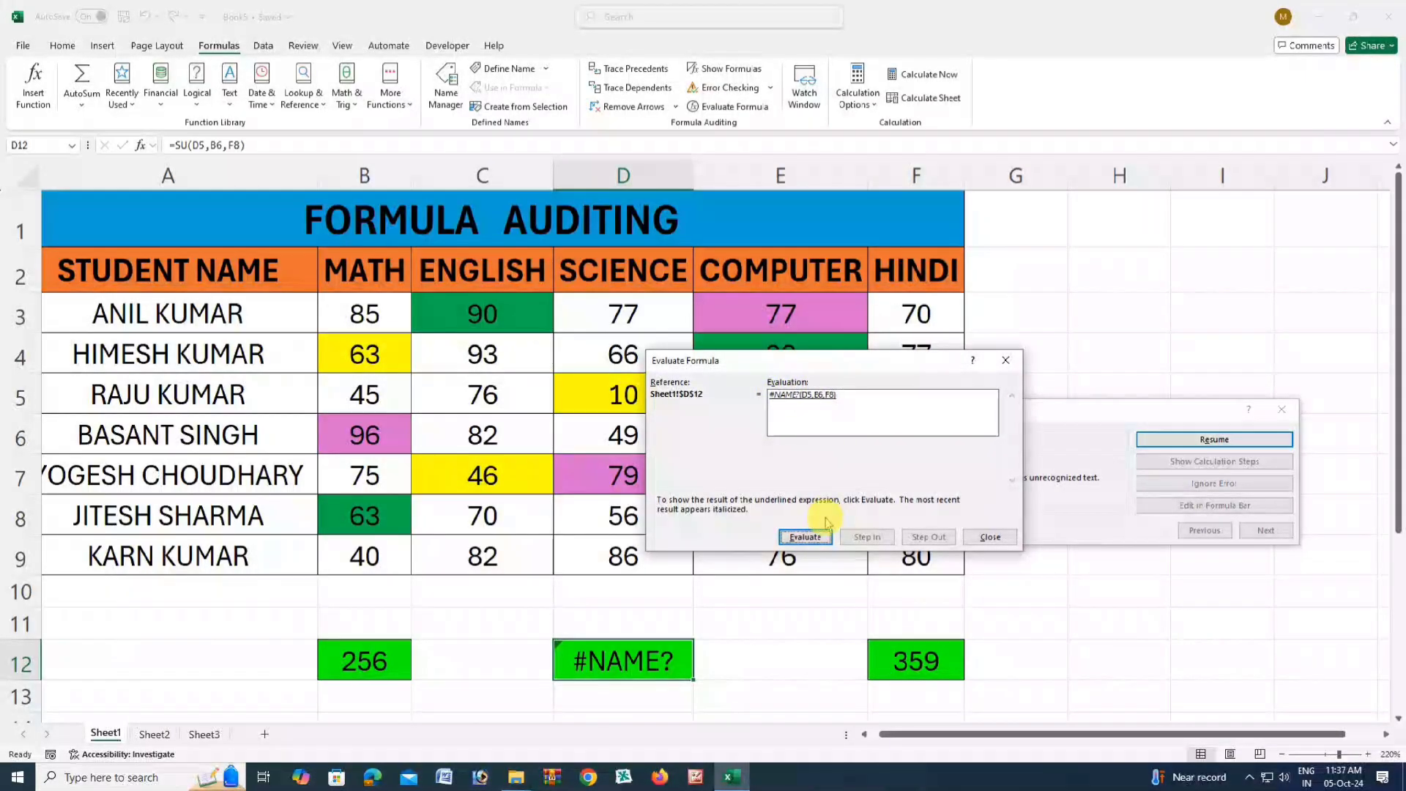
{"action": "left_click", "coordinate": [809, 540]}
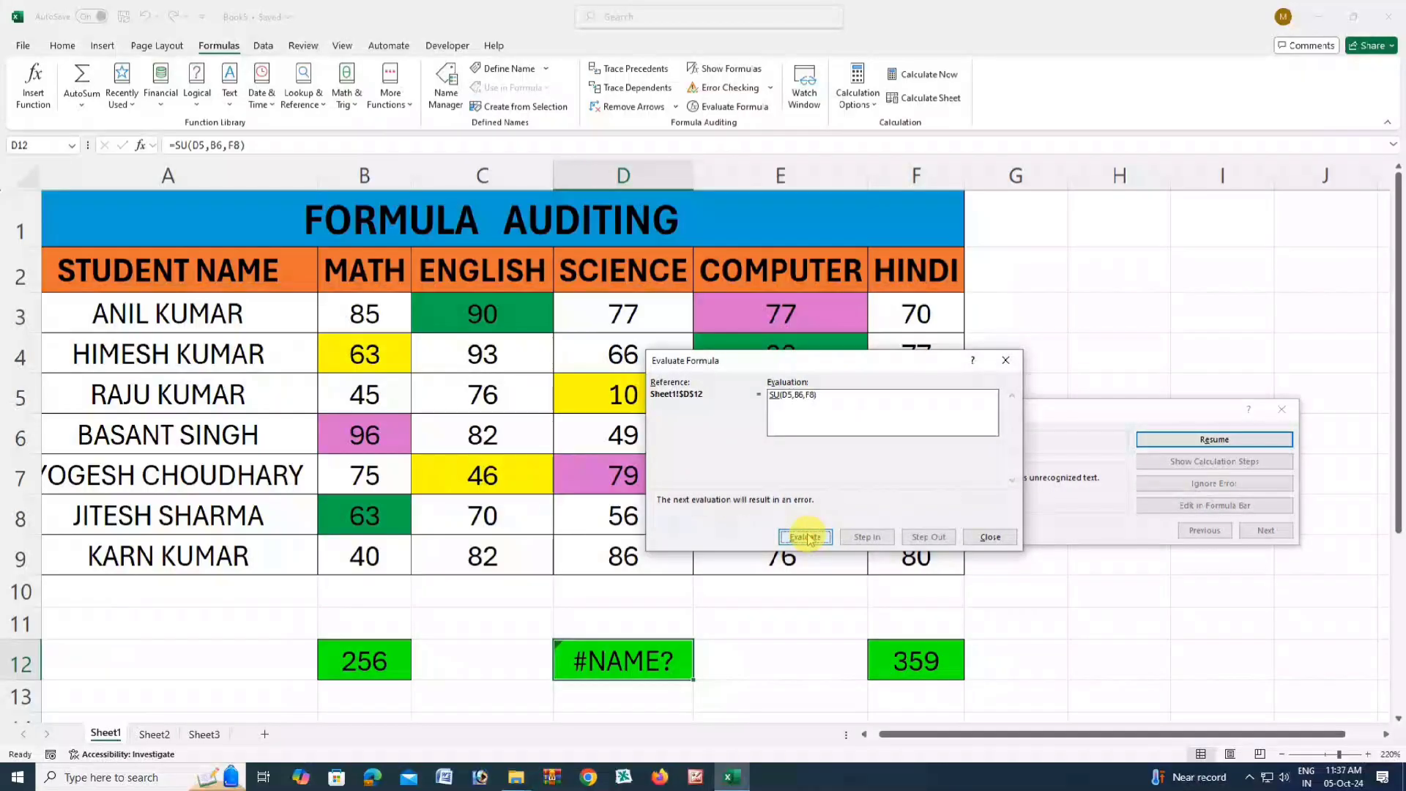
{"action": "left_click", "coordinate": [989, 539]}
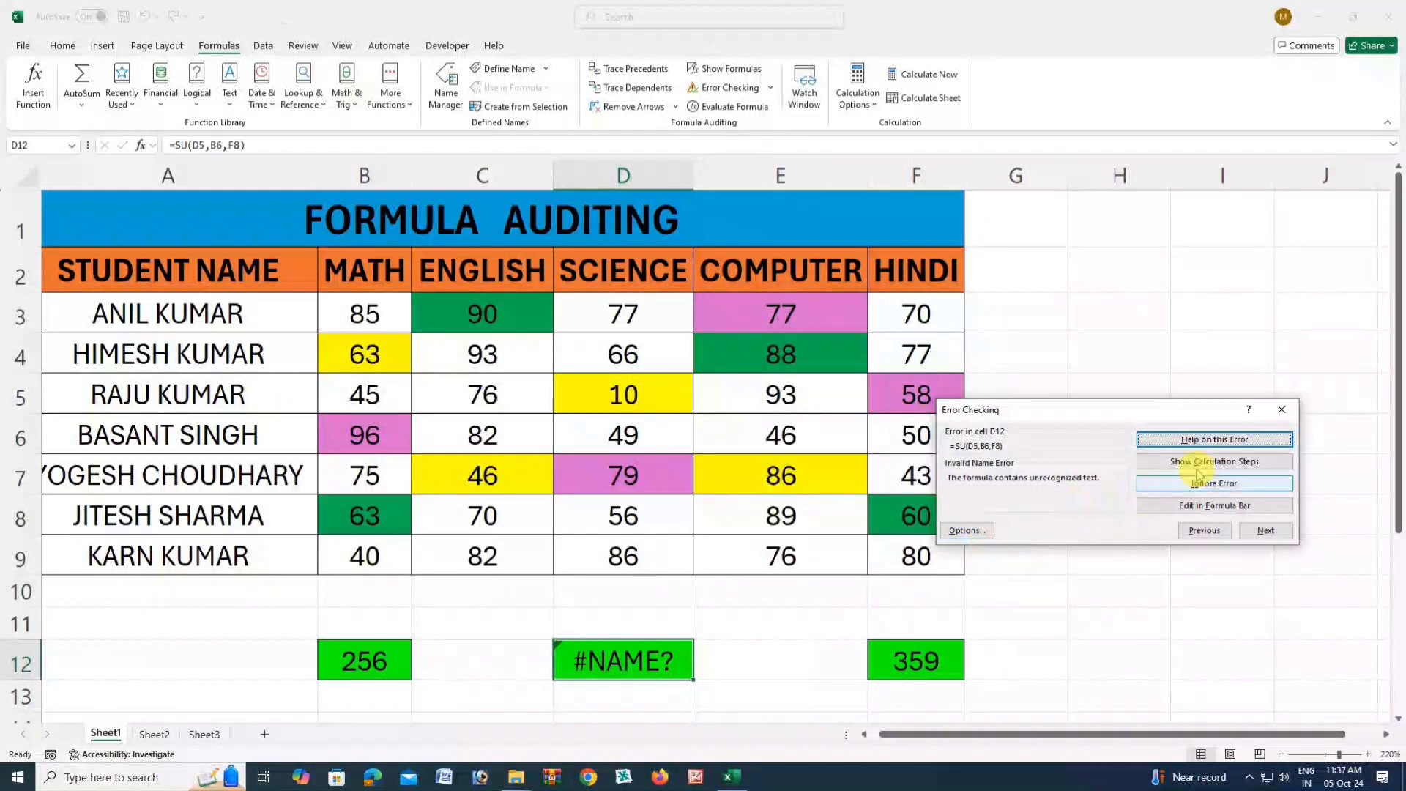
{"action": "left_click", "coordinate": [1281, 408]}
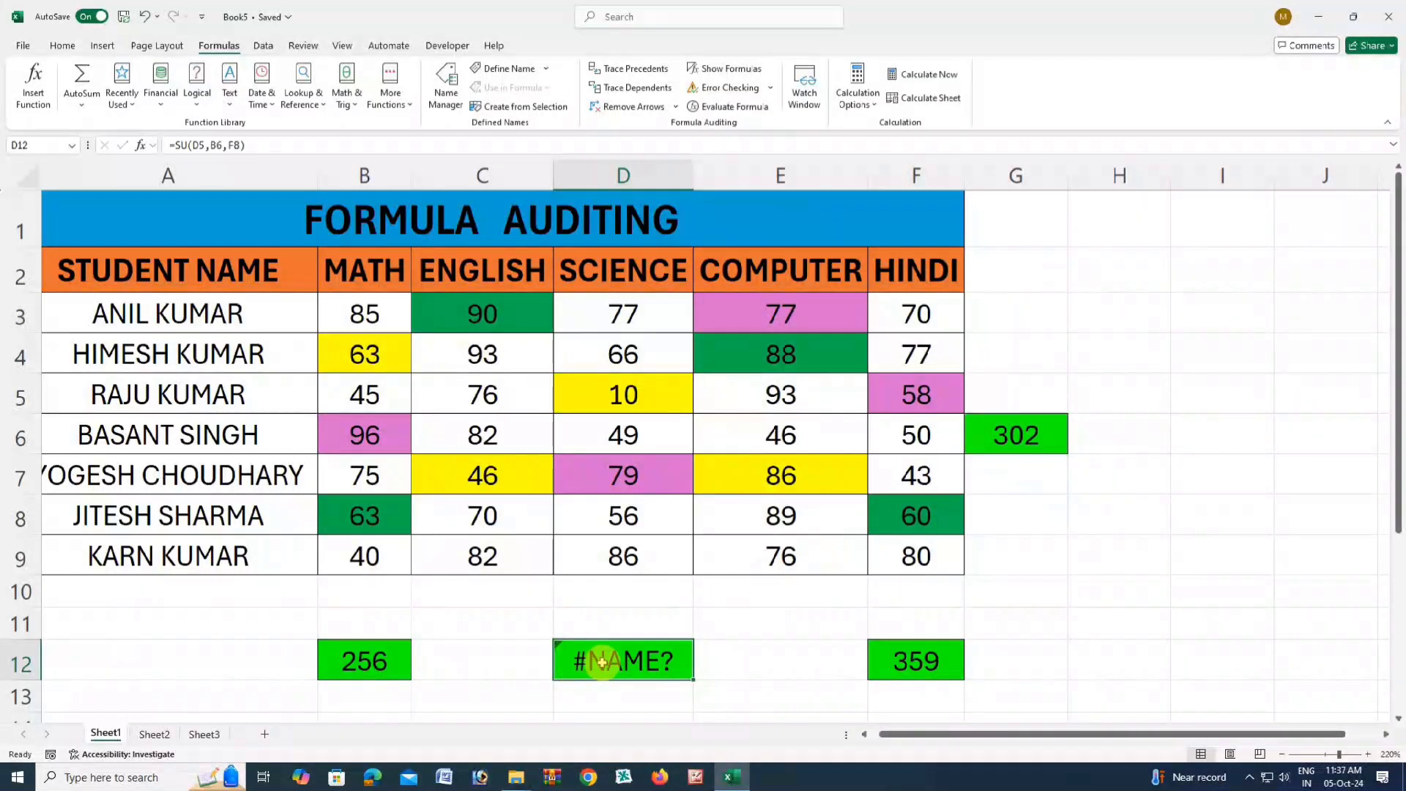
- Trace the error in D12 to its source cells and remove the arrows
{"action": "left_click", "coordinate": [773, 90]}
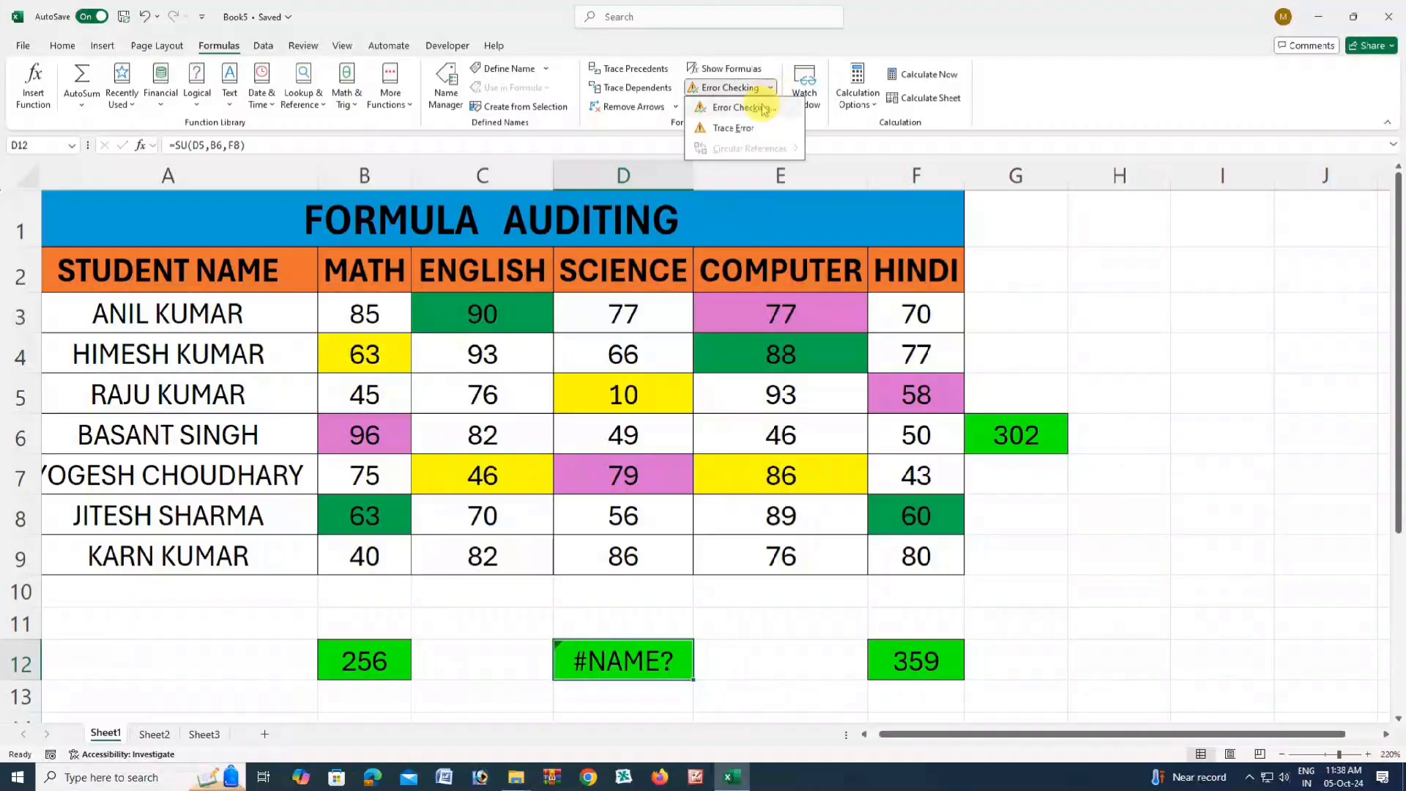
{"action": "left_click", "coordinate": [794, 113]}
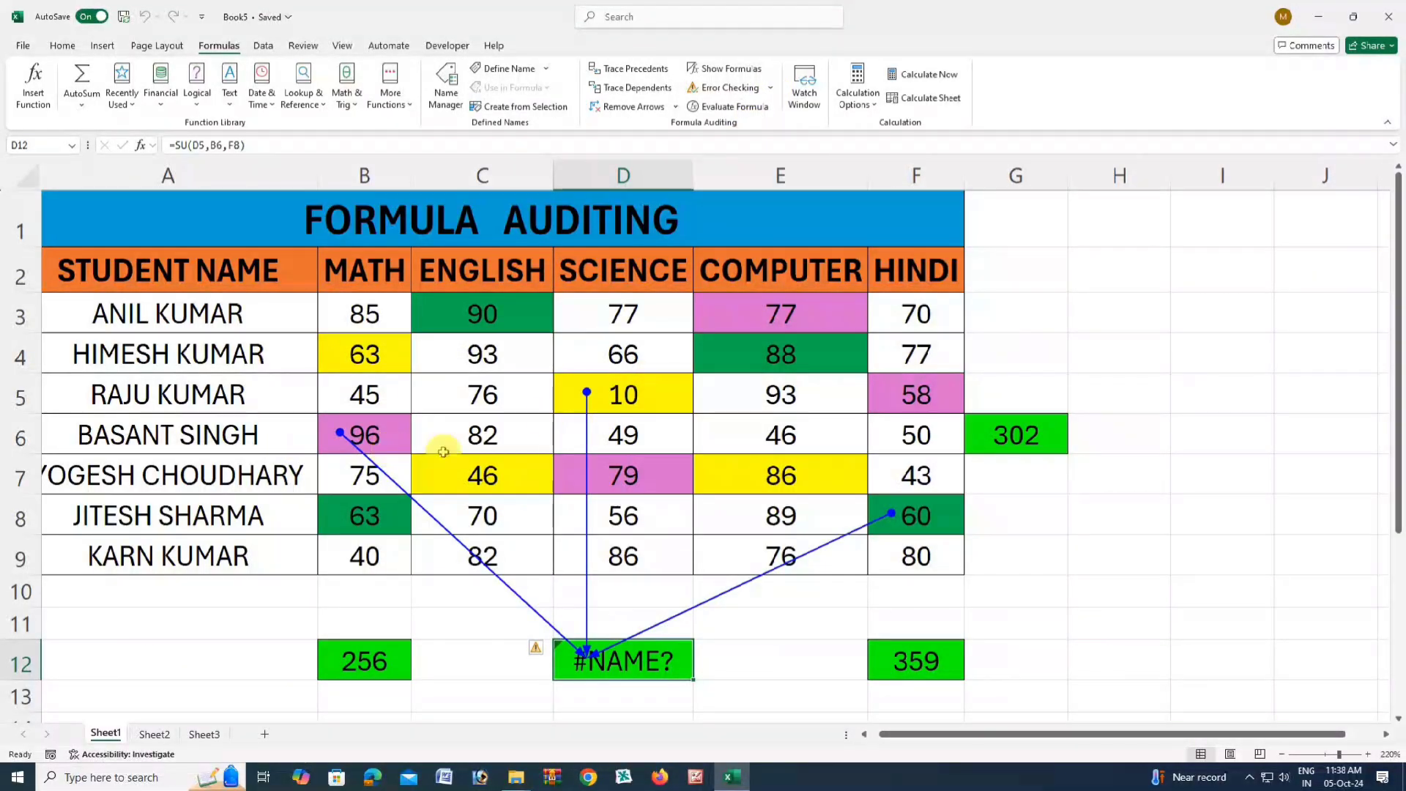
{"action": "key", "text": "alt+m"}
{"action": "key", "text": "a"}
{"action": "key", "text": "a"}
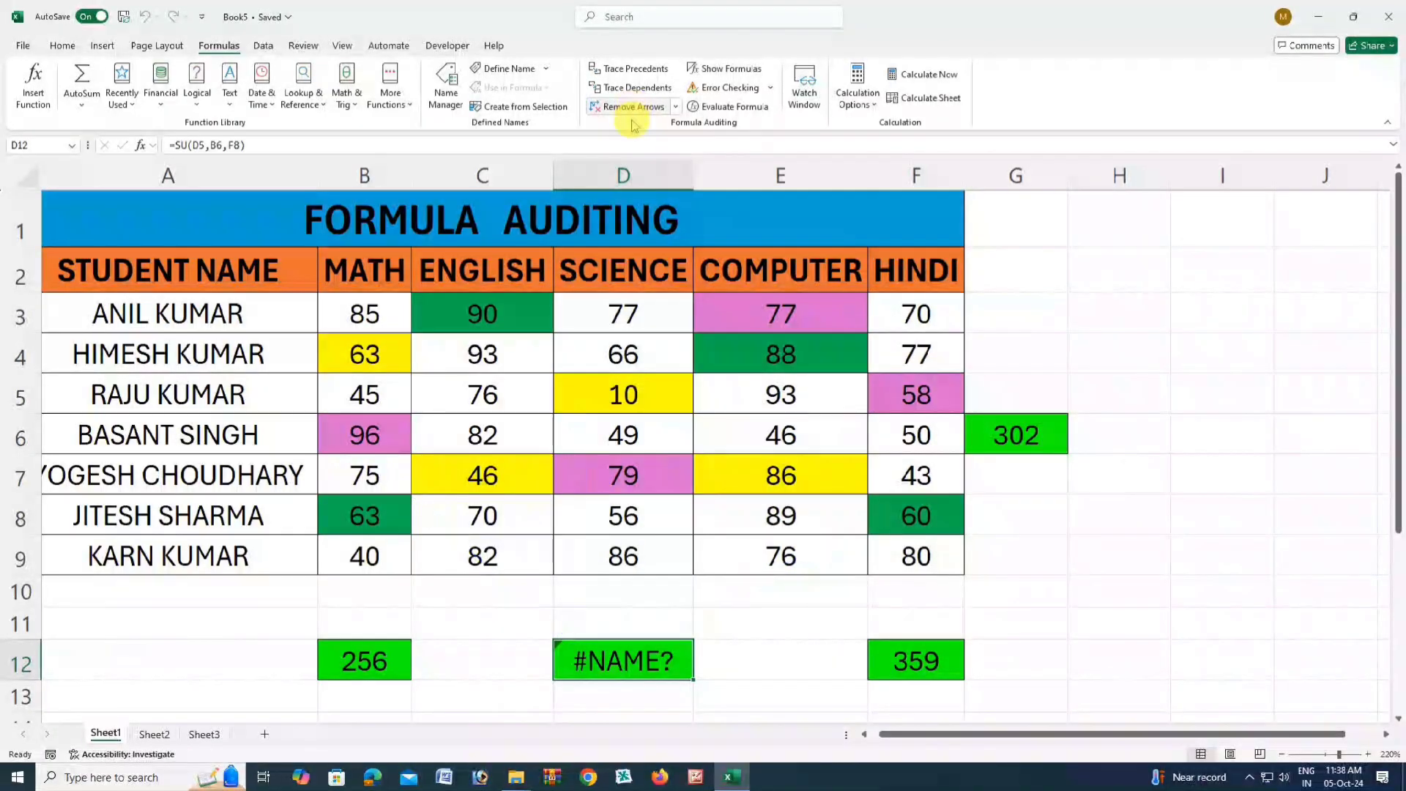
- Correct the formula in D12 to =SUM(D5,B6,F8)
{"action": "double_click", "coordinate": [581, 659]}
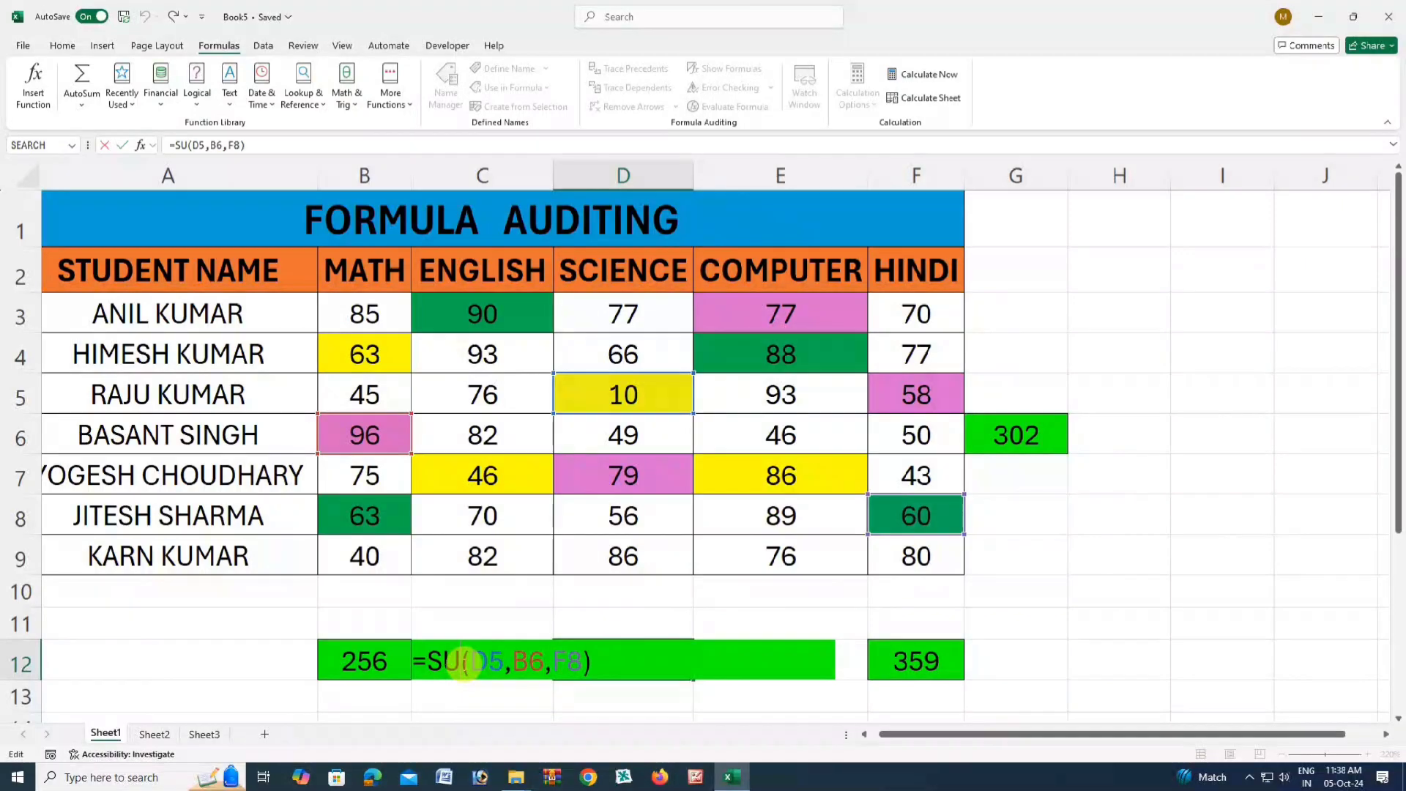
{"action": "type", "text": "M"}
{"action": "key", "text": "Return"}
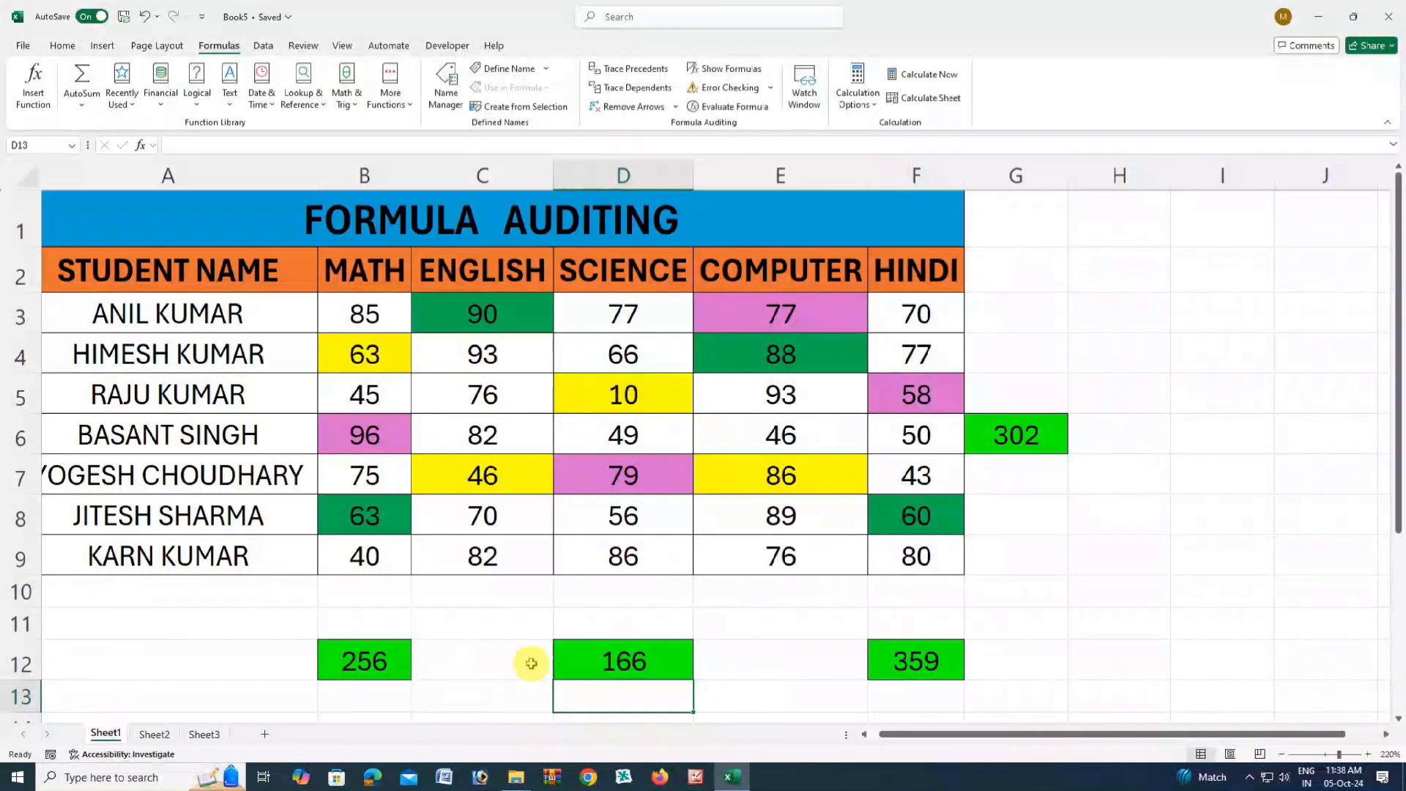
- Open Evaluate Formula for total D12, move the dialog clear of the totals, and close it without evaluating
{"action": "left_click", "coordinate": [627, 659]}
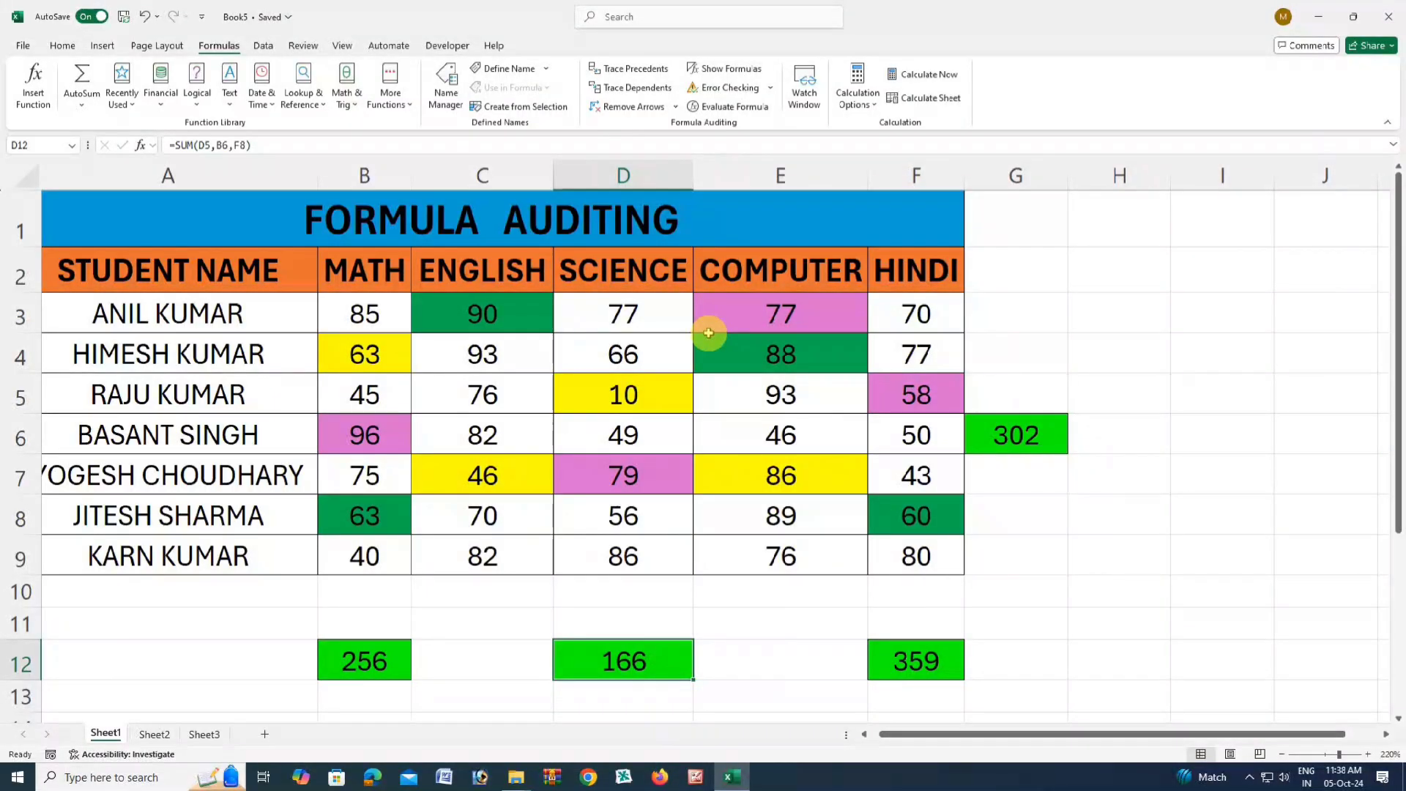
{"action": "left_click", "coordinate": [736, 107]}
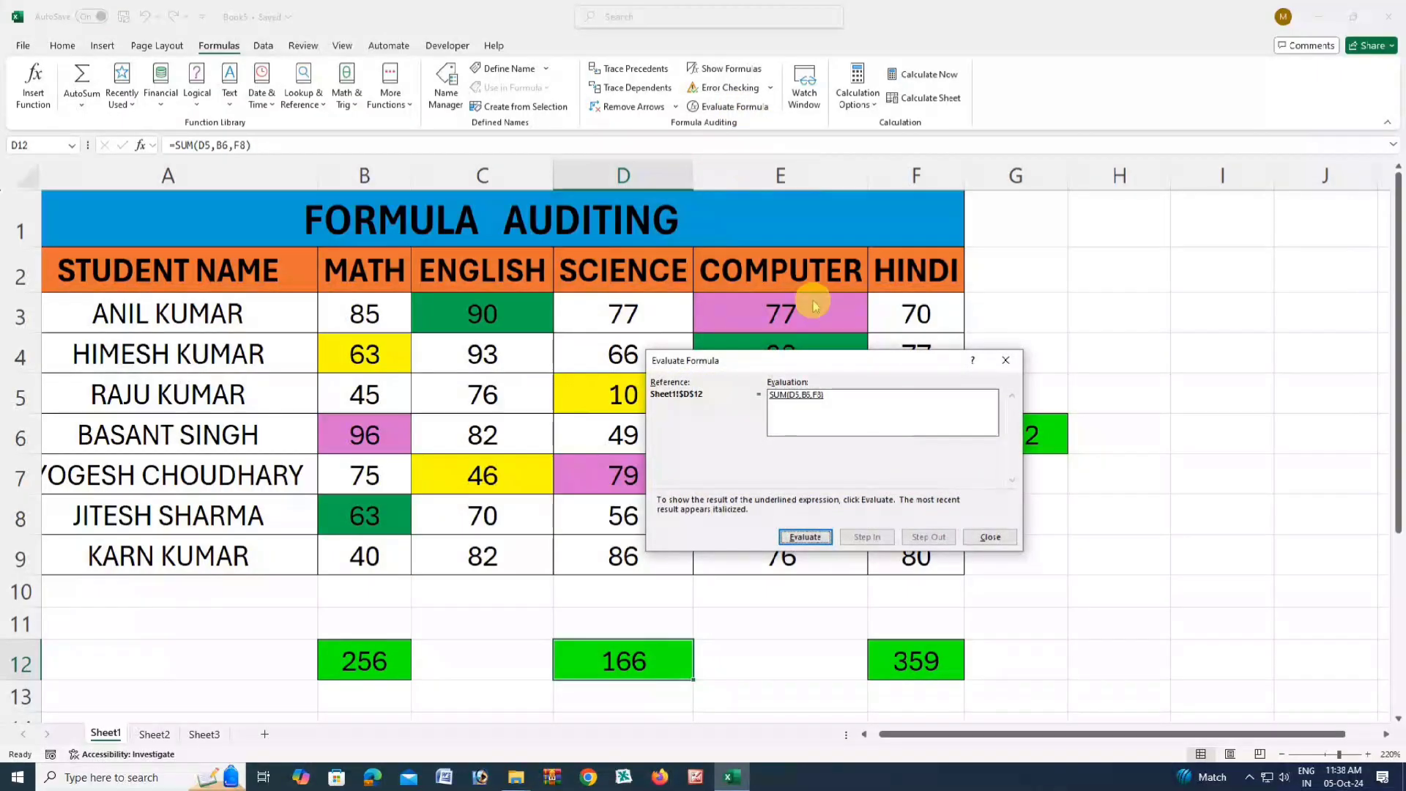
{"action": "left_click_drag", "start_coordinate": [858, 368], "coordinate": [1072, 455]}
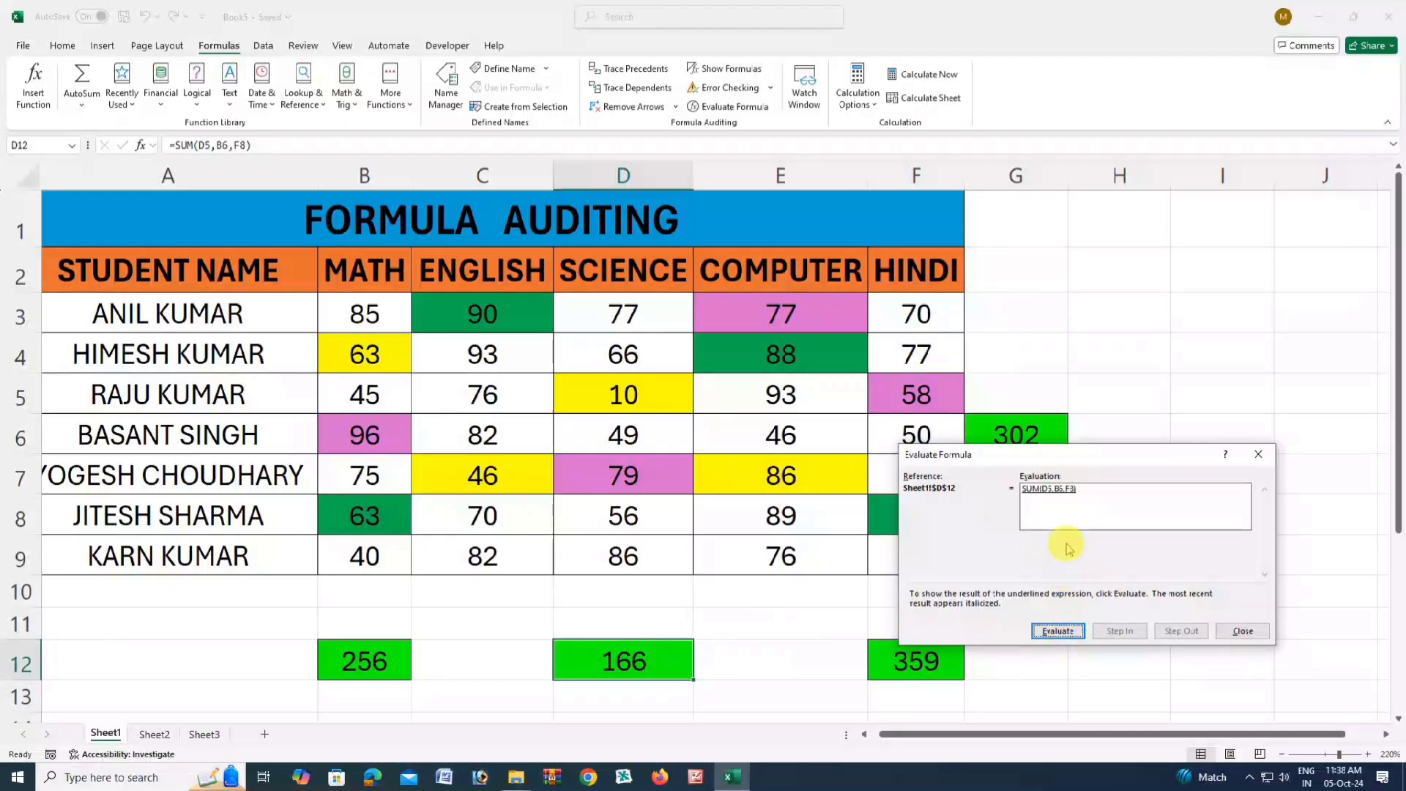
{"action": "left_click", "coordinate": [1243, 632]}
{"action": "left_click", "coordinate": [668, 504]}
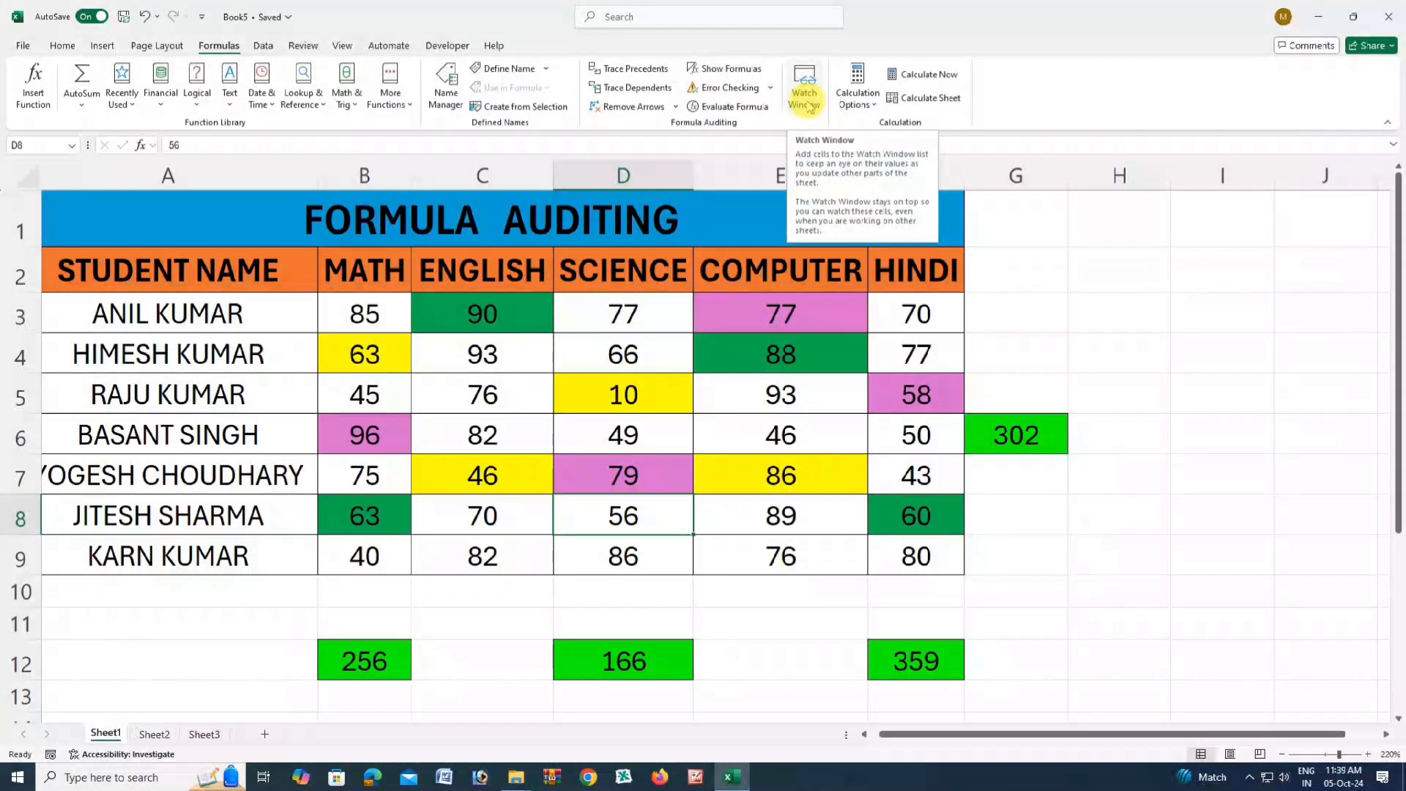
- Look at the empty Sheet2 and Sheet3, and return to the marks table on Sheet1
{"action": "left_click", "coordinate": [361, 308]}
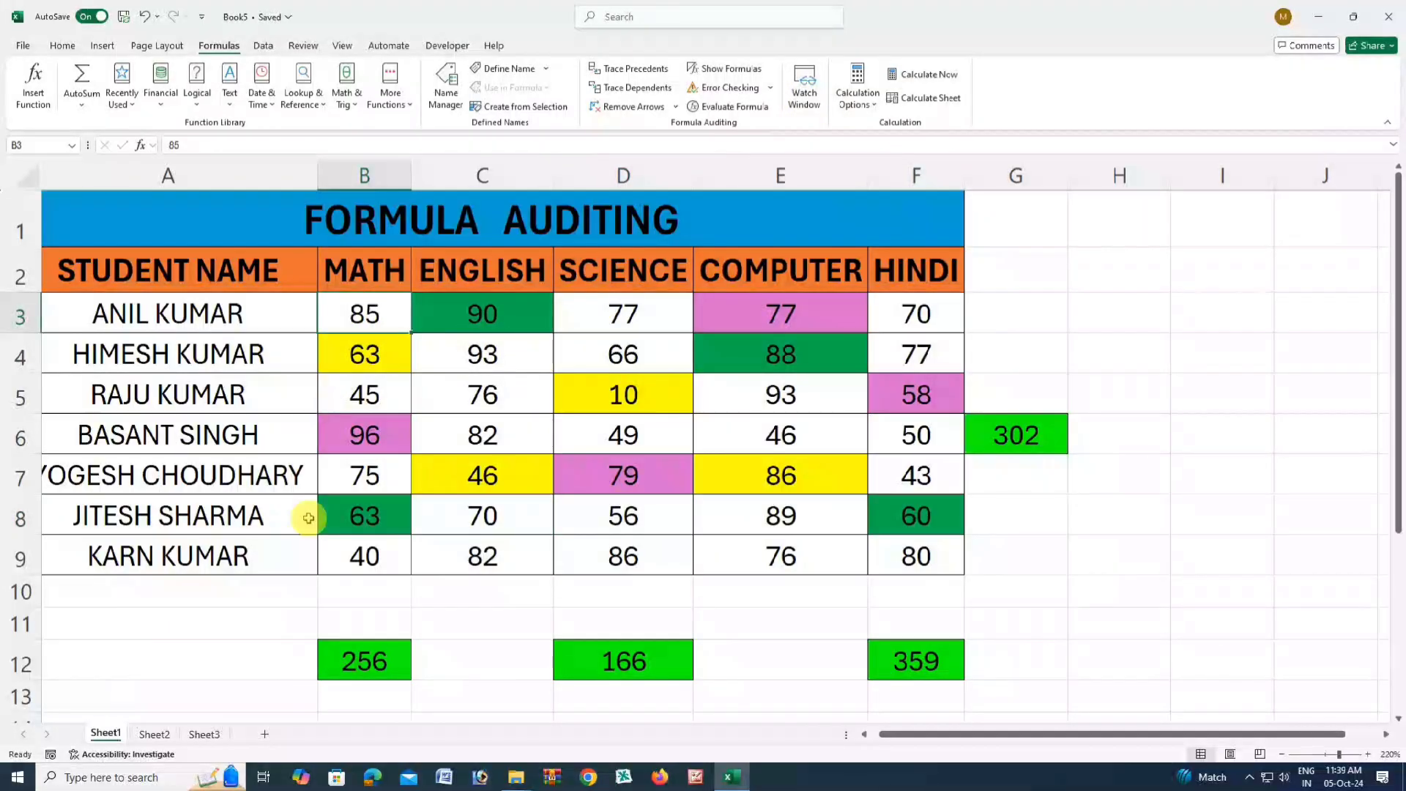
{"action": "left_click", "coordinate": [155, 735]}
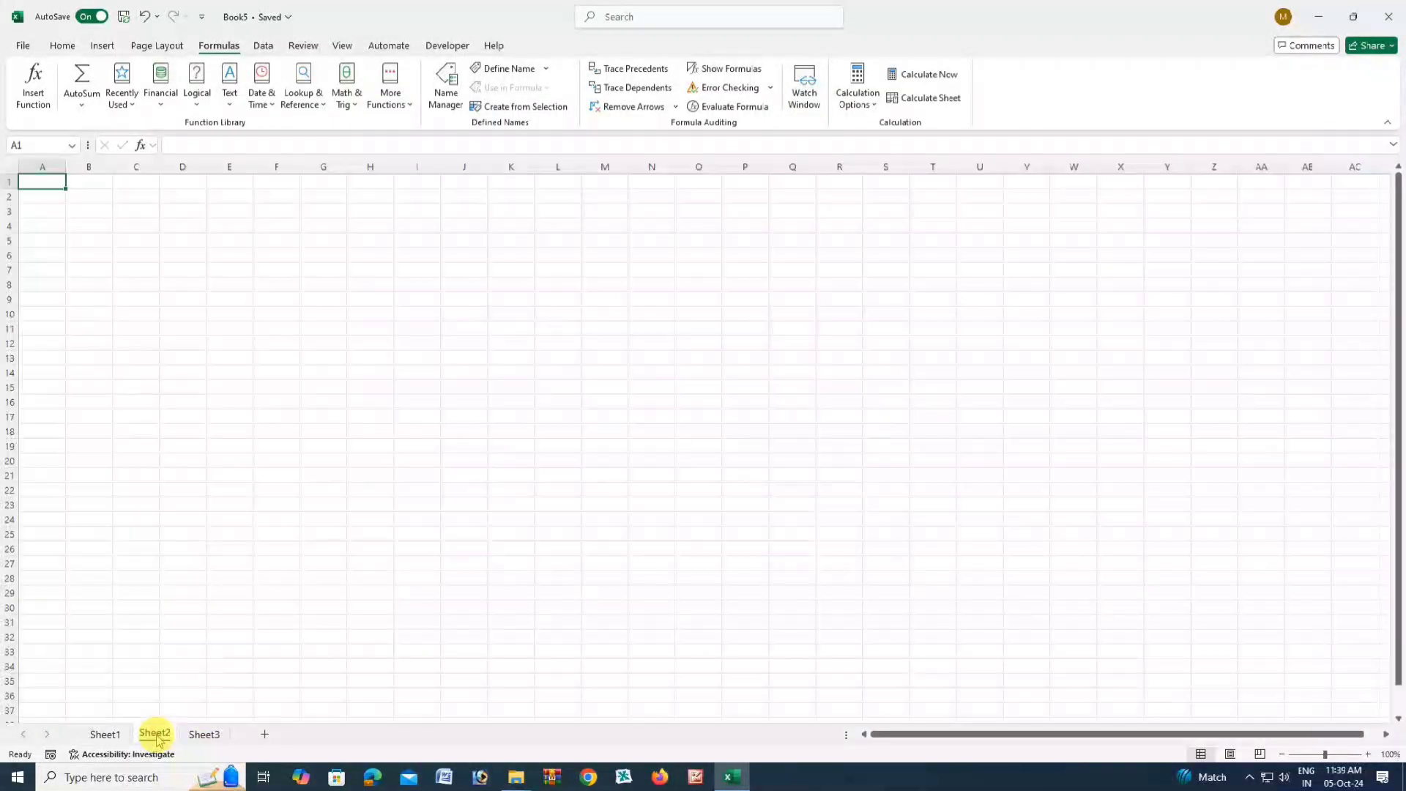
{"action": "left_click", "coordinate": [334, 315]}
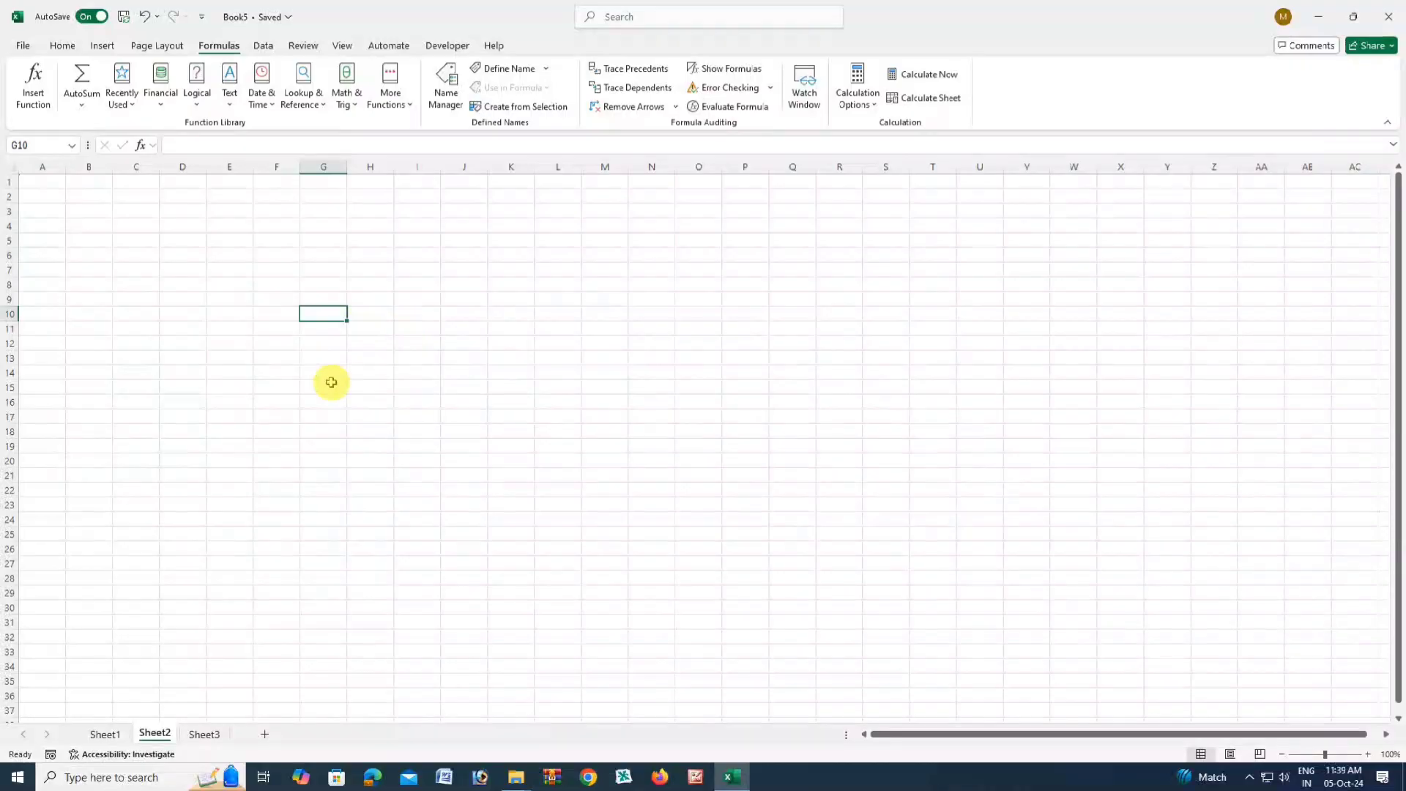
{"action": "left_click", "coordinate": [106, 735]}
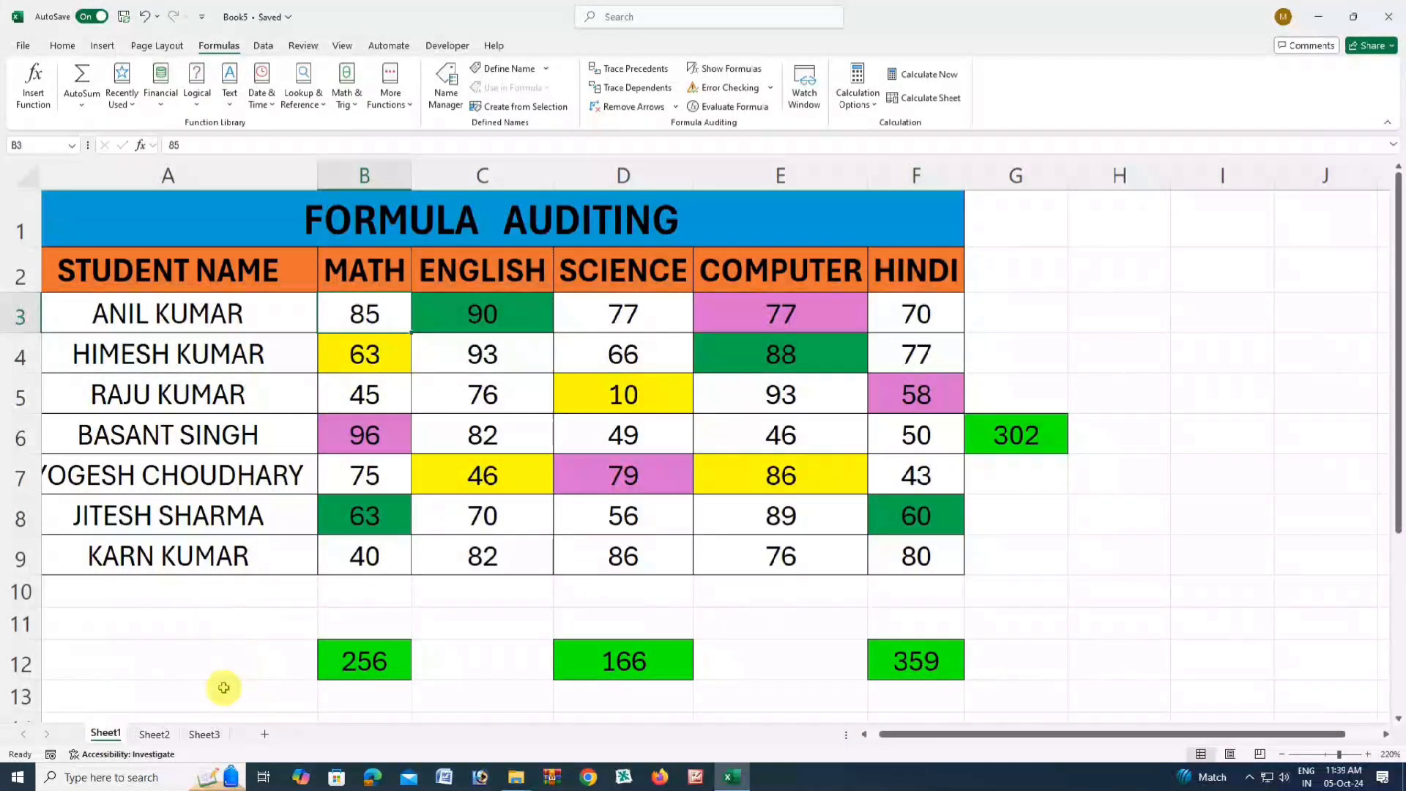
{"action": "left_click", "coordinate": [202, 734]}
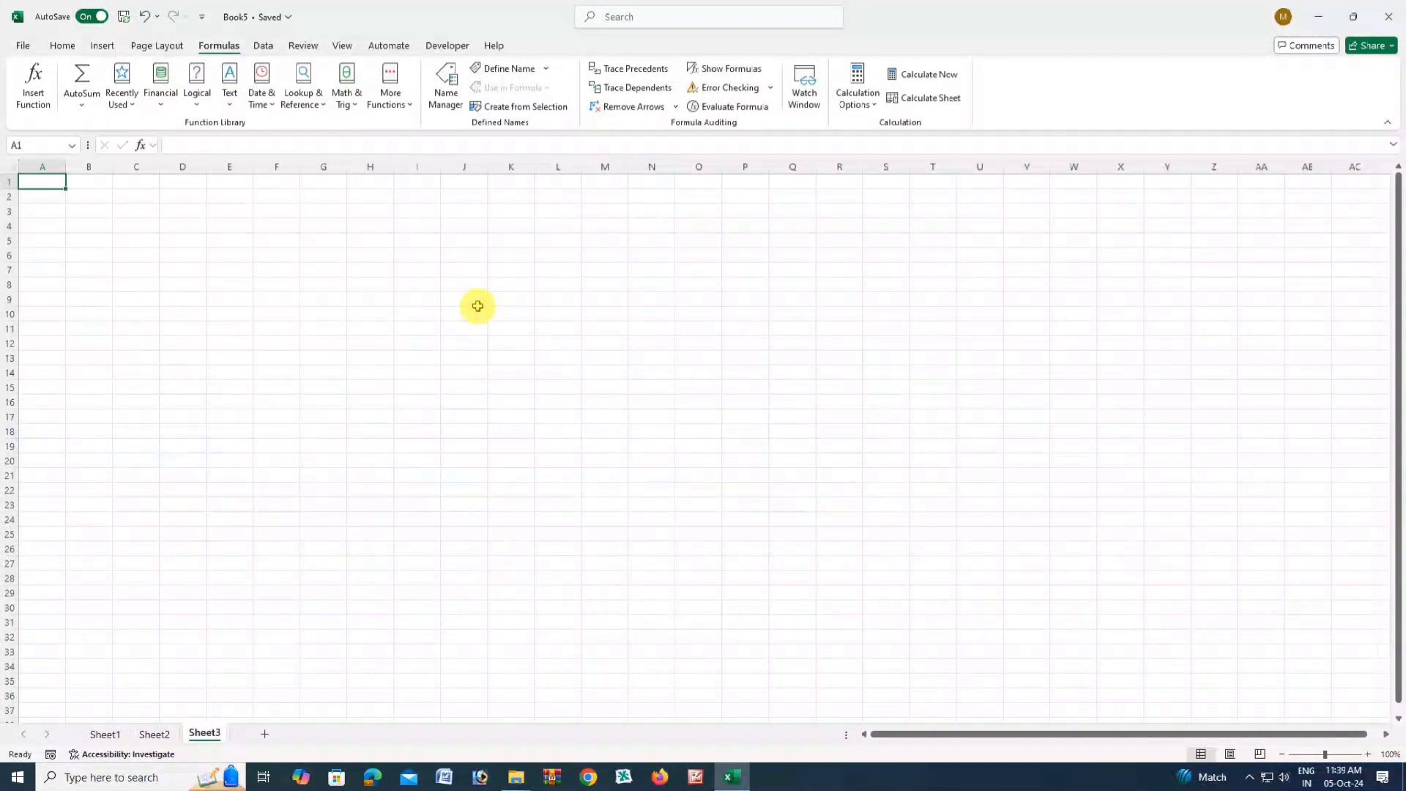
{"action": "left_click", "coordinate": [472, 312]}
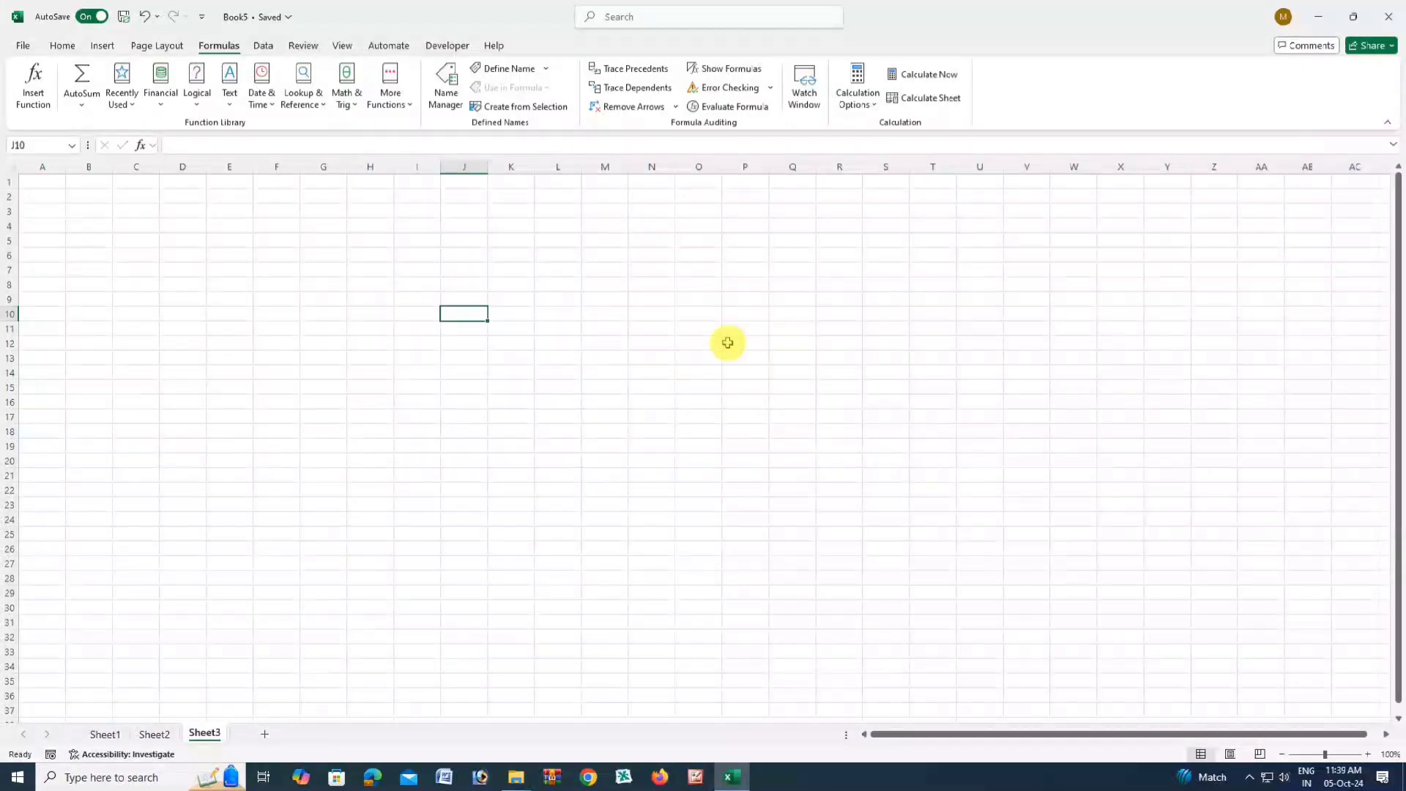
{"action": "left_click", "coordinate": [108, 733]}
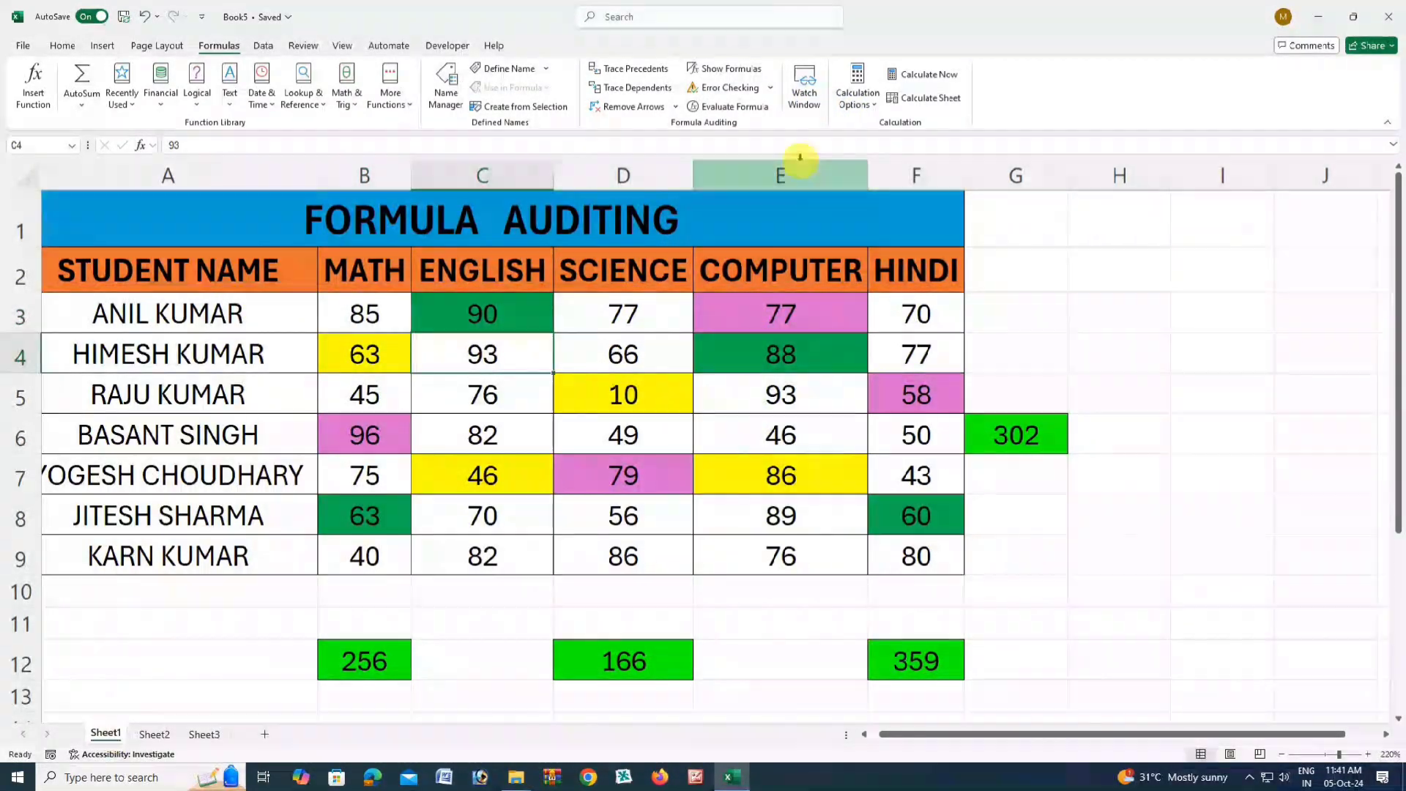
- Open the Watch Window and add a watch on the marks table range A2:F9 of Sheet1
{"action": "left_click", "coordinate": [804, 105]}
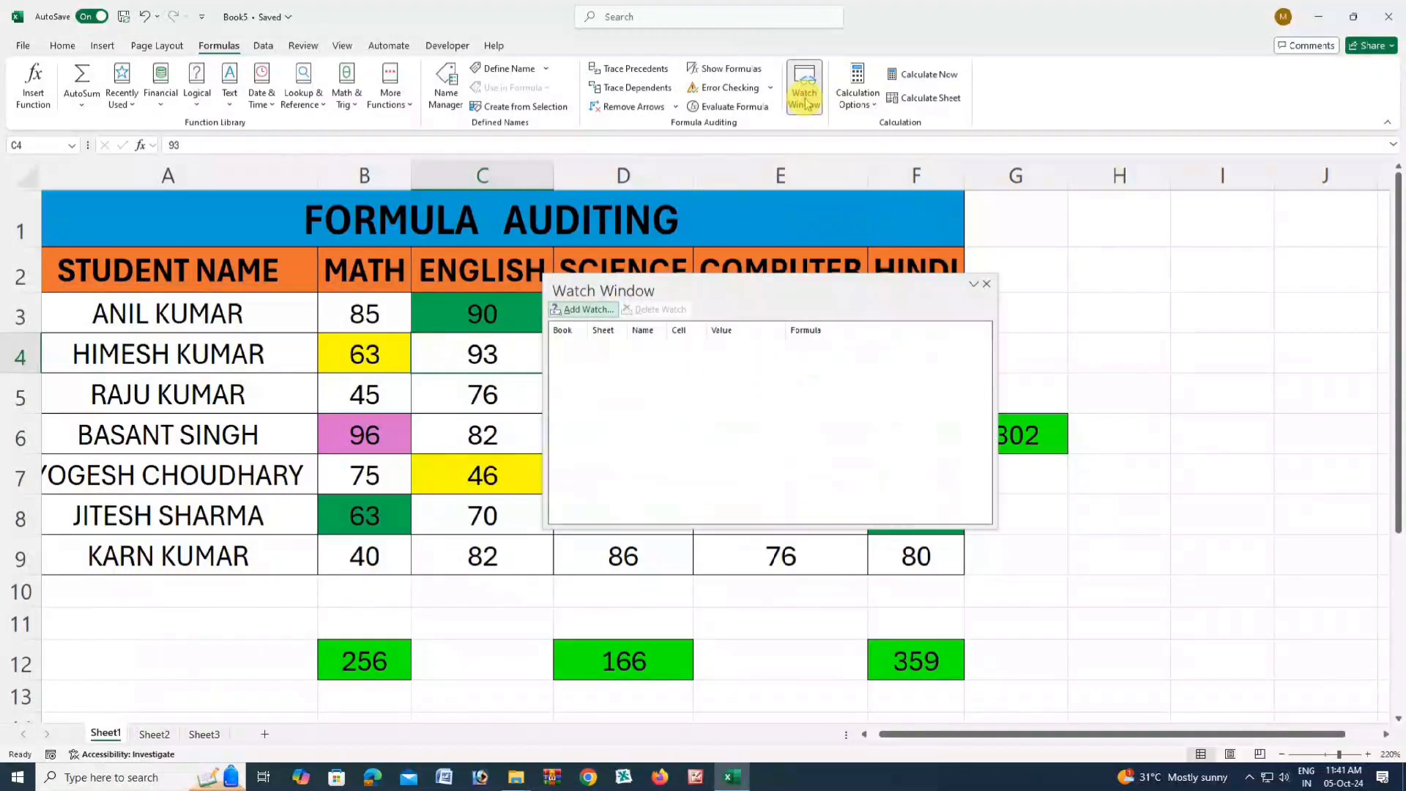
{"action": "left_click_drag", "start_coordinate": [738, 285], "coordinate": [873, 350]}
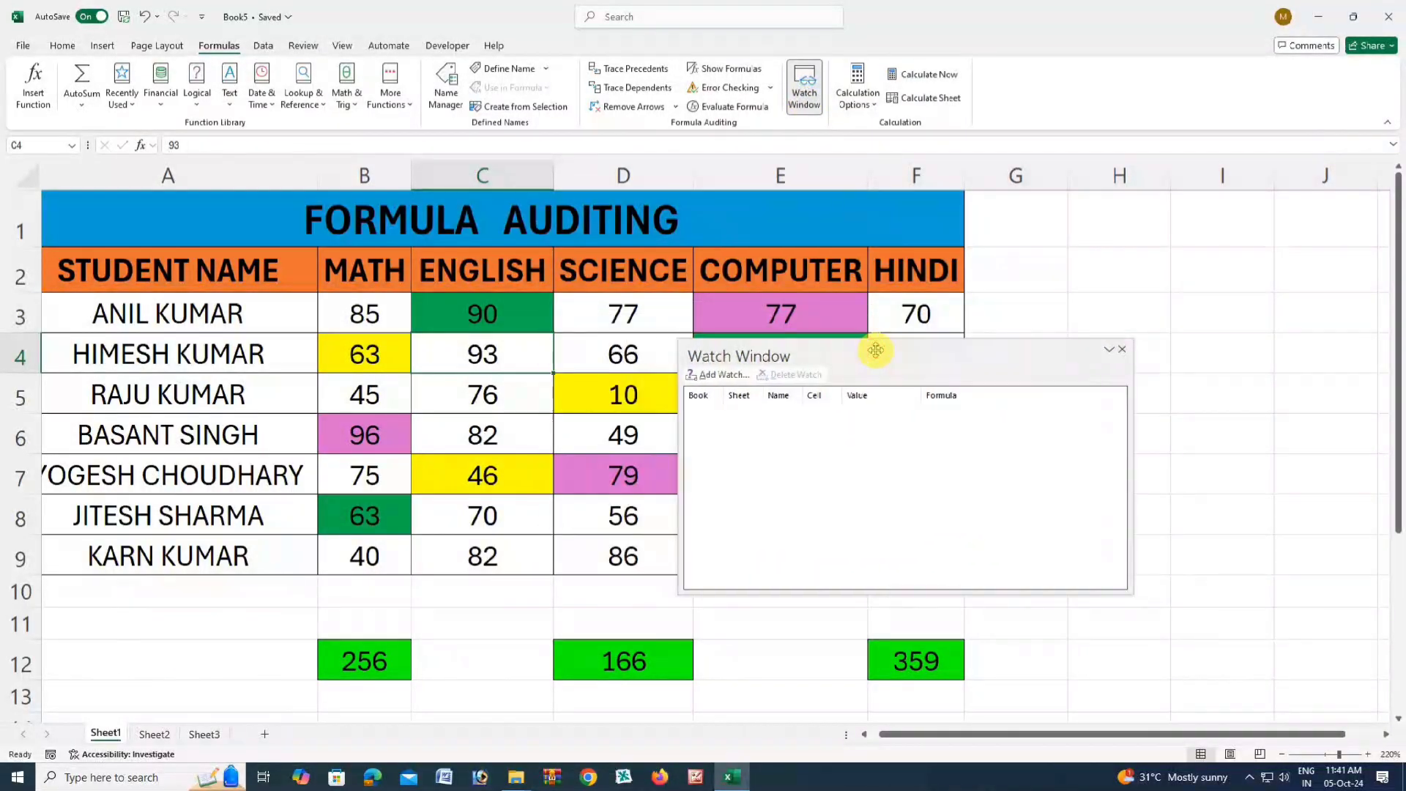
{"action": "left_click", "coordinate": [723, 375]}
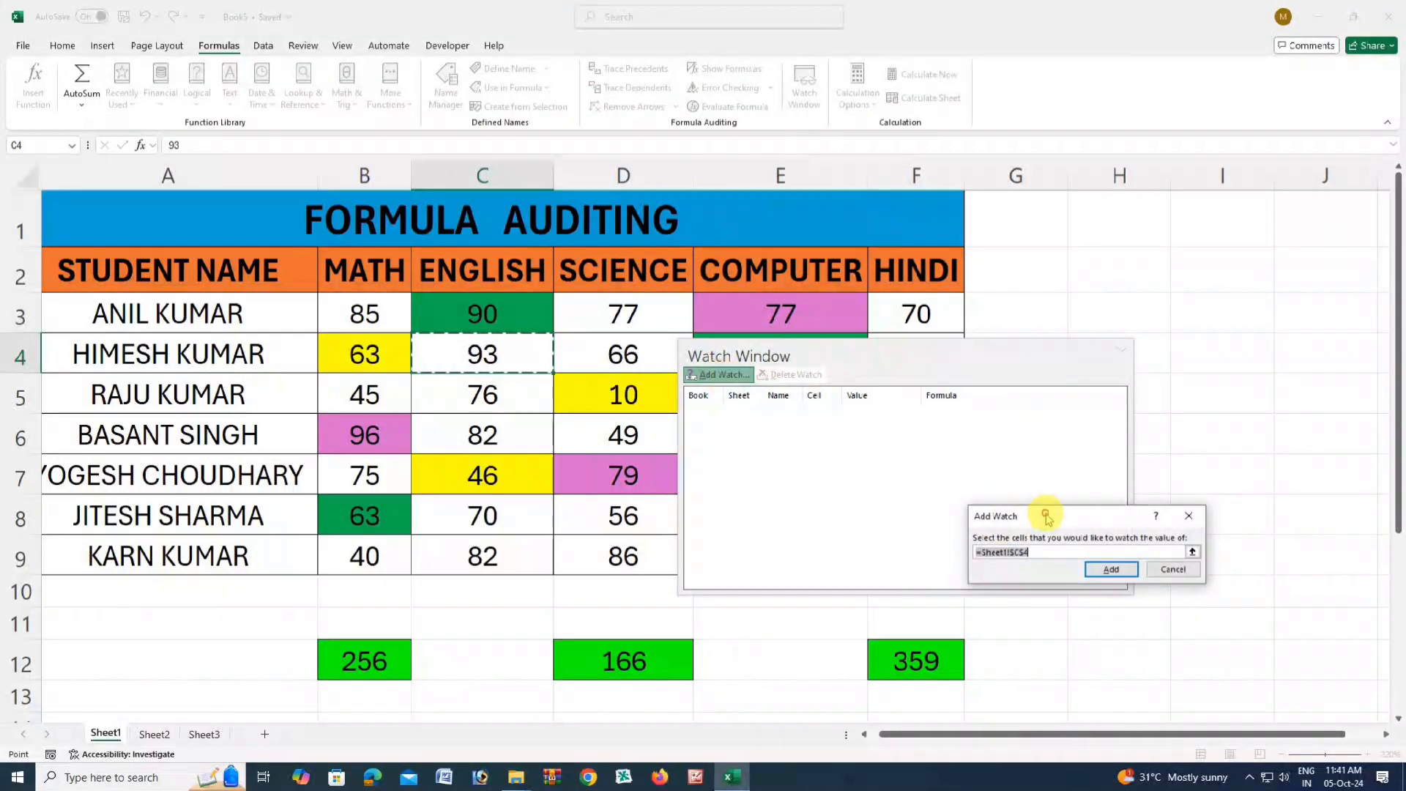
{"action": "left_click_drag", "start_coordinate": [1047, 511], "coordinate": [963, 492]}
{"action": "left_click", "coordinate": [947, 522]}
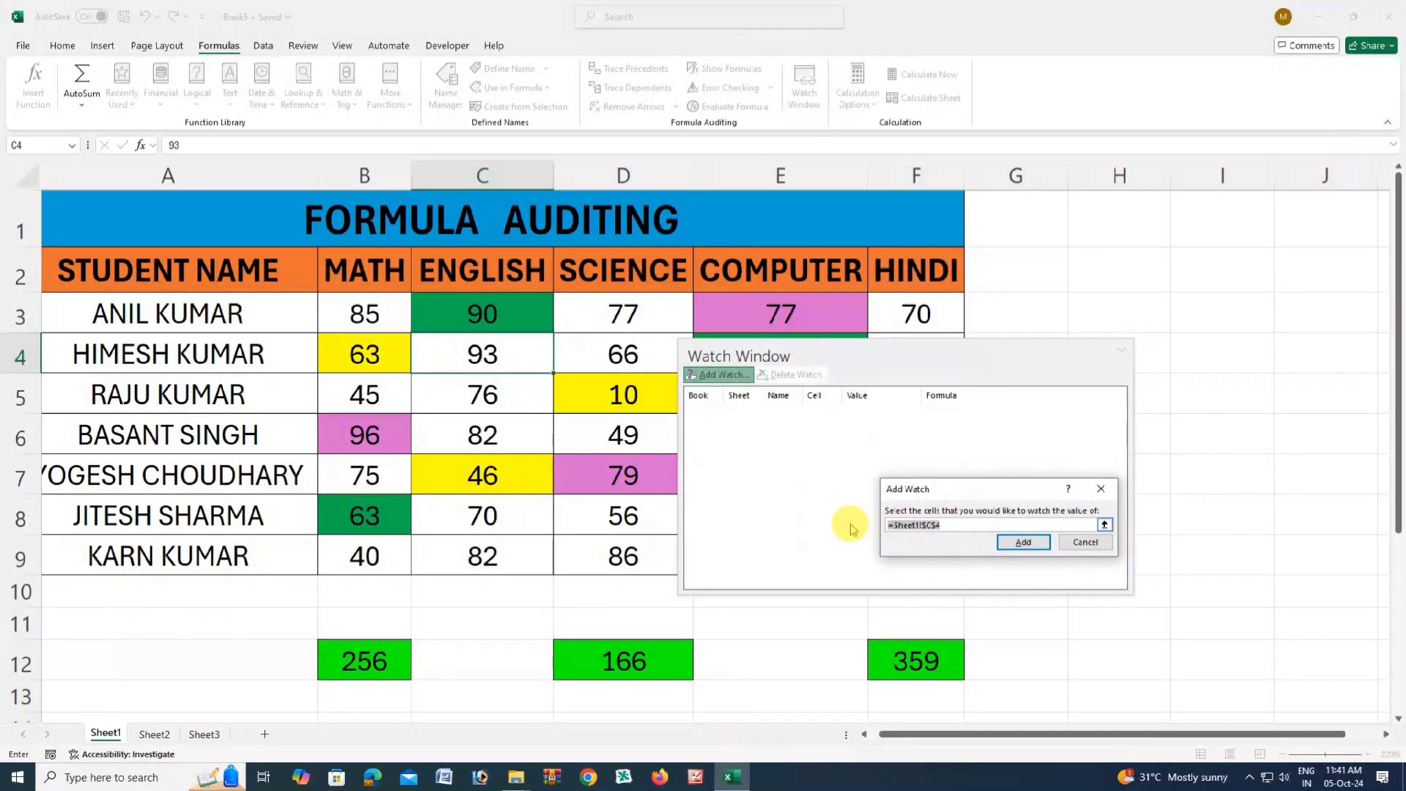
{"action": "left_click_drag", "start_coordinate": [266, 270], "coordinate": [902, 537]}
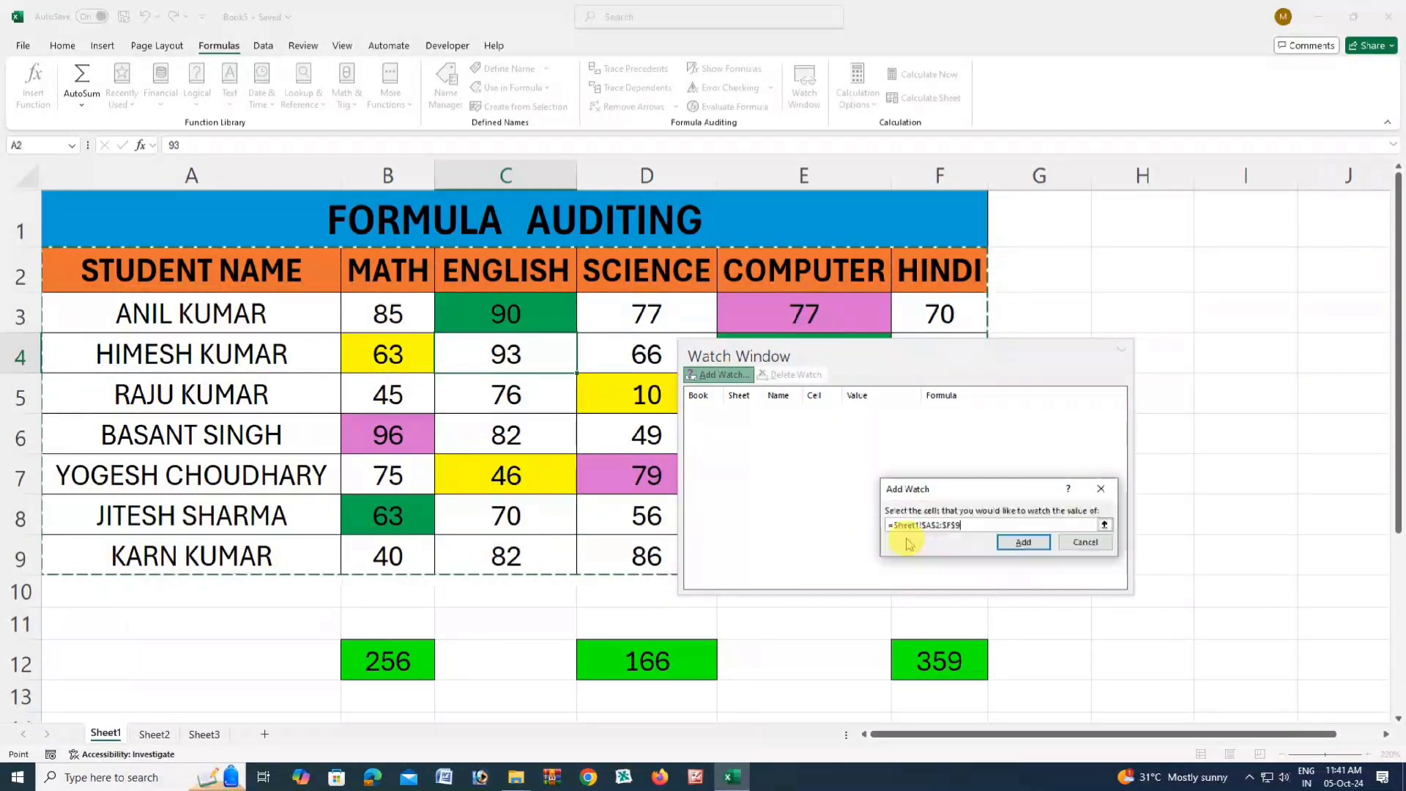
{"action": "left_click", "coordinate": [1020, 544]}
- Review the watched cells in the Watch Window list, from the header row through the student rows
{"action": "left_click", "coordinate": [747, 411]}
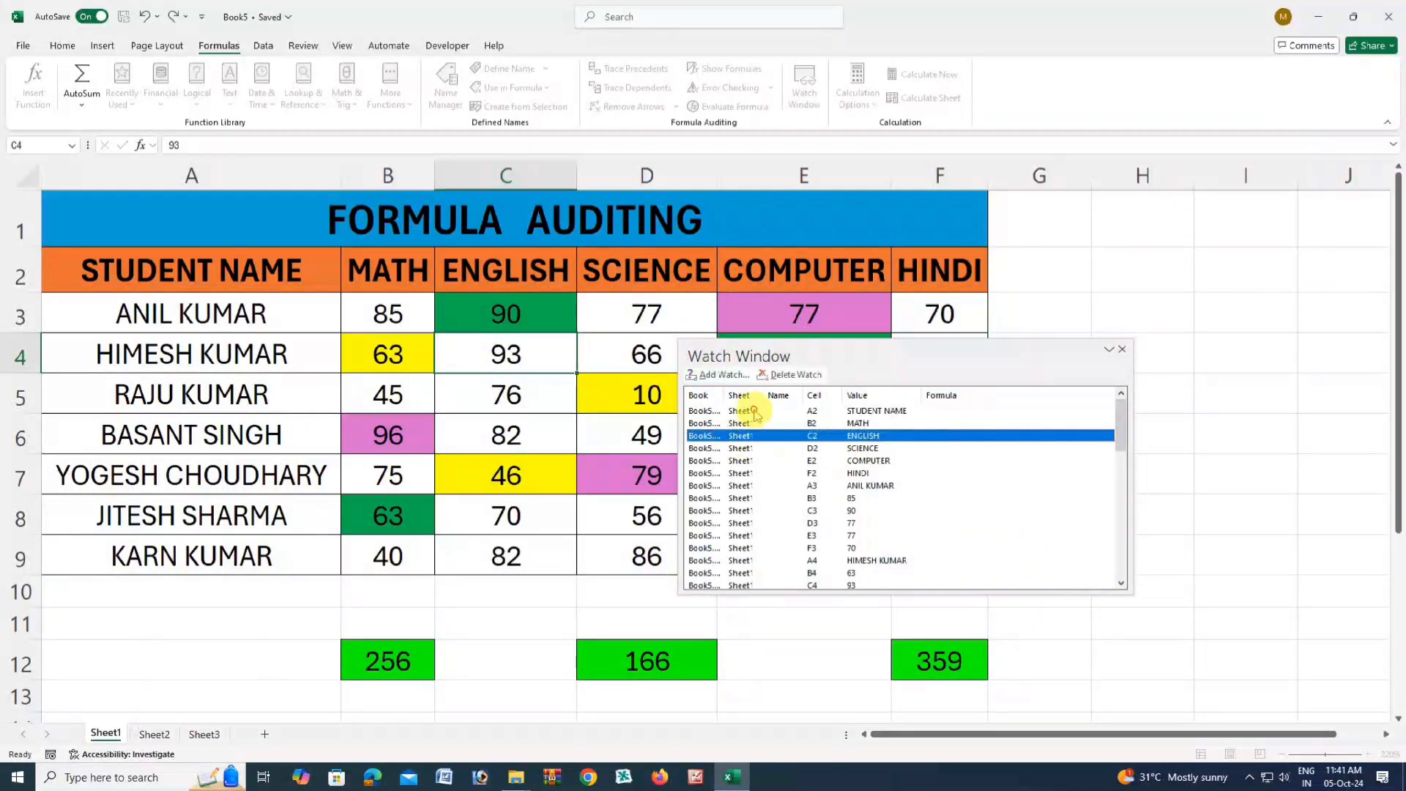
{"action": "left_click", "coordinate": [756, 425]}
{"action": "left_click", "coordinate": [759, 437]}
{"action": "left_click", "coordinate": [763, 449]}
{"action": "left_click", "coordinate": [767, 462]}
{"action": "left_click", "coordinate": [773, 475]}
{"action": "scroll", "coordinate": [773, 477], "scroll_direction": "down", "scroll_amount": 9}
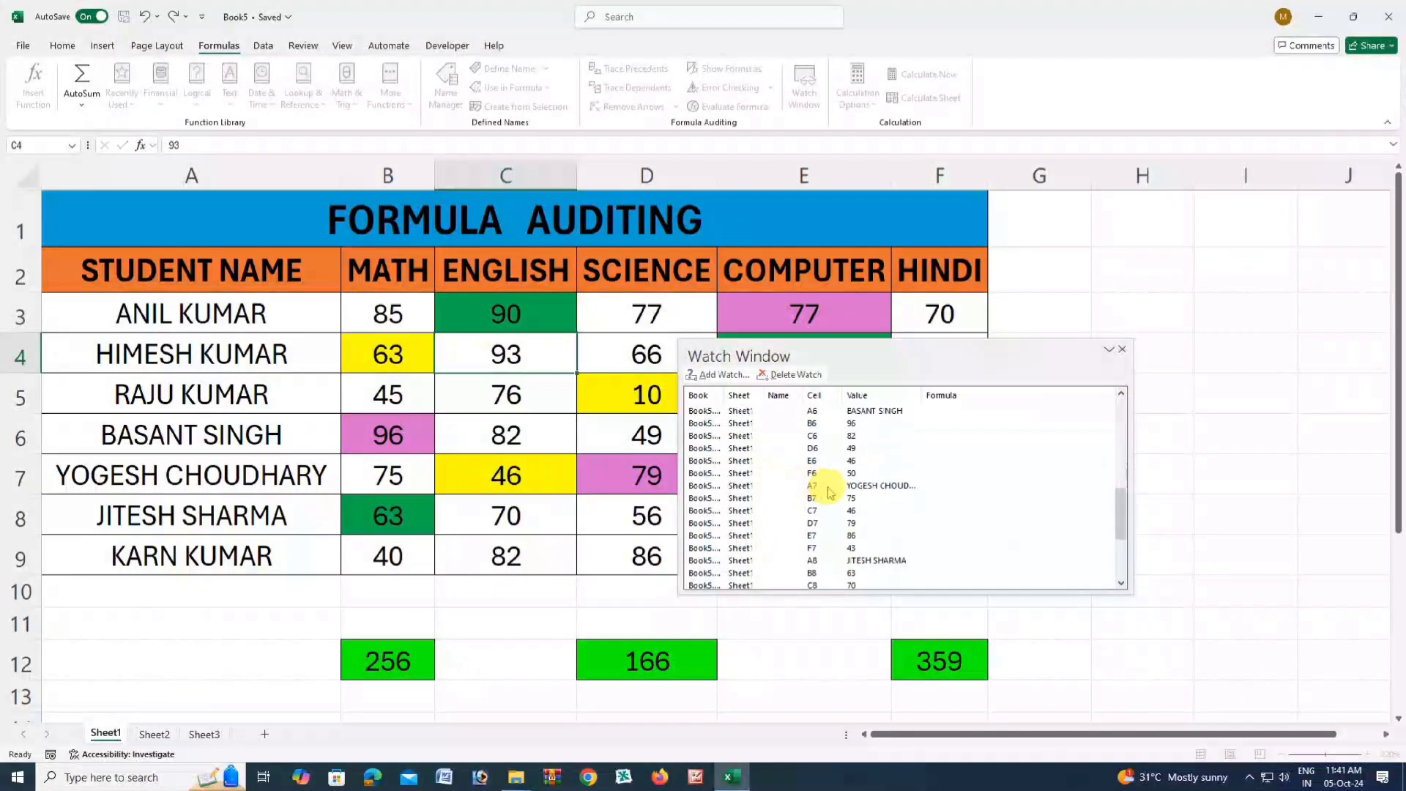
{"action": "left_click", "coordinate": [867, 447]}
{"action": "left_click", "coordinate": [853, 522]}
{"action": "scroll", "coordinate": [842, 517], "scroll_direction": "up", "scroll_amount": 6}
{"action": "scroll", "coordinate": [842, 517], "scroll_direction": "up", "scroll_amount": 3}
{"action": "left_click", "coordinate": [833, 448]}
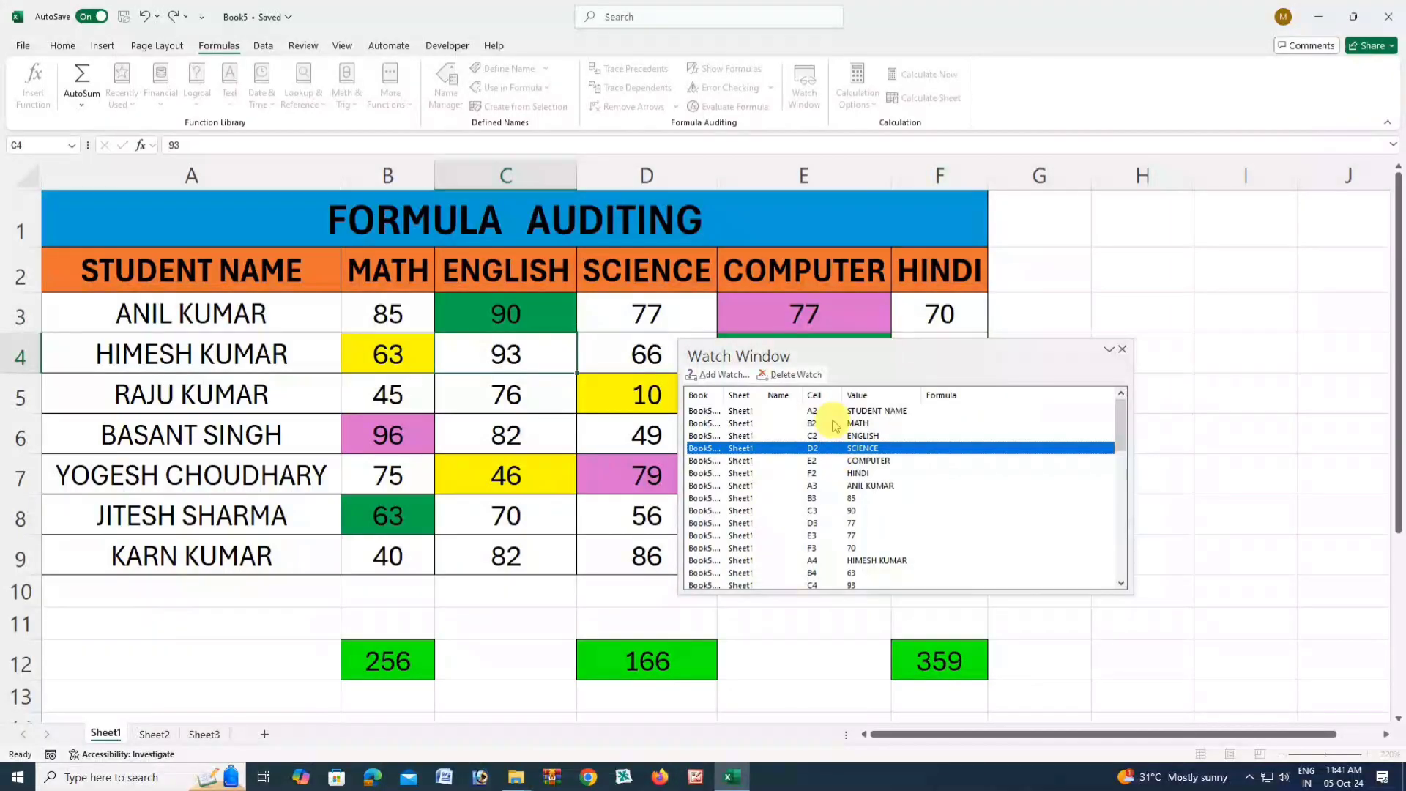
{"action": "left_click", "coordinate": [831, 425]}
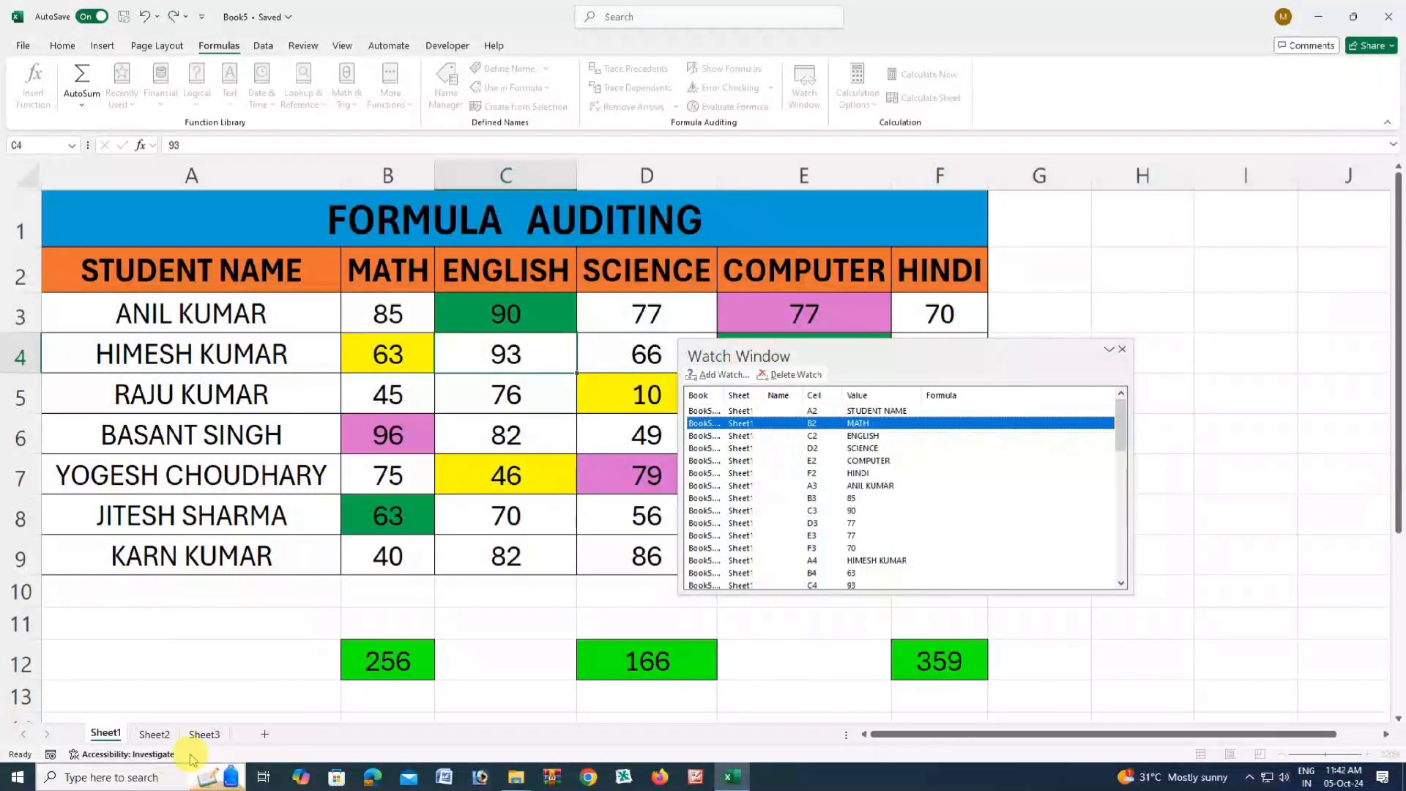
- Switch to Sheet2 and check the watched Sheet1 cells from there
{"action": "left_click", "coordinate": [155, 734]}
{"action": "left_click", "coordinate": [714, 448]}
{"action": "left_click", "coordinate": [767, 488]}
{"action": "left_click", "coordinate": [762, 436]}
{"action": "left_click", "coordinate": [778, 486]}
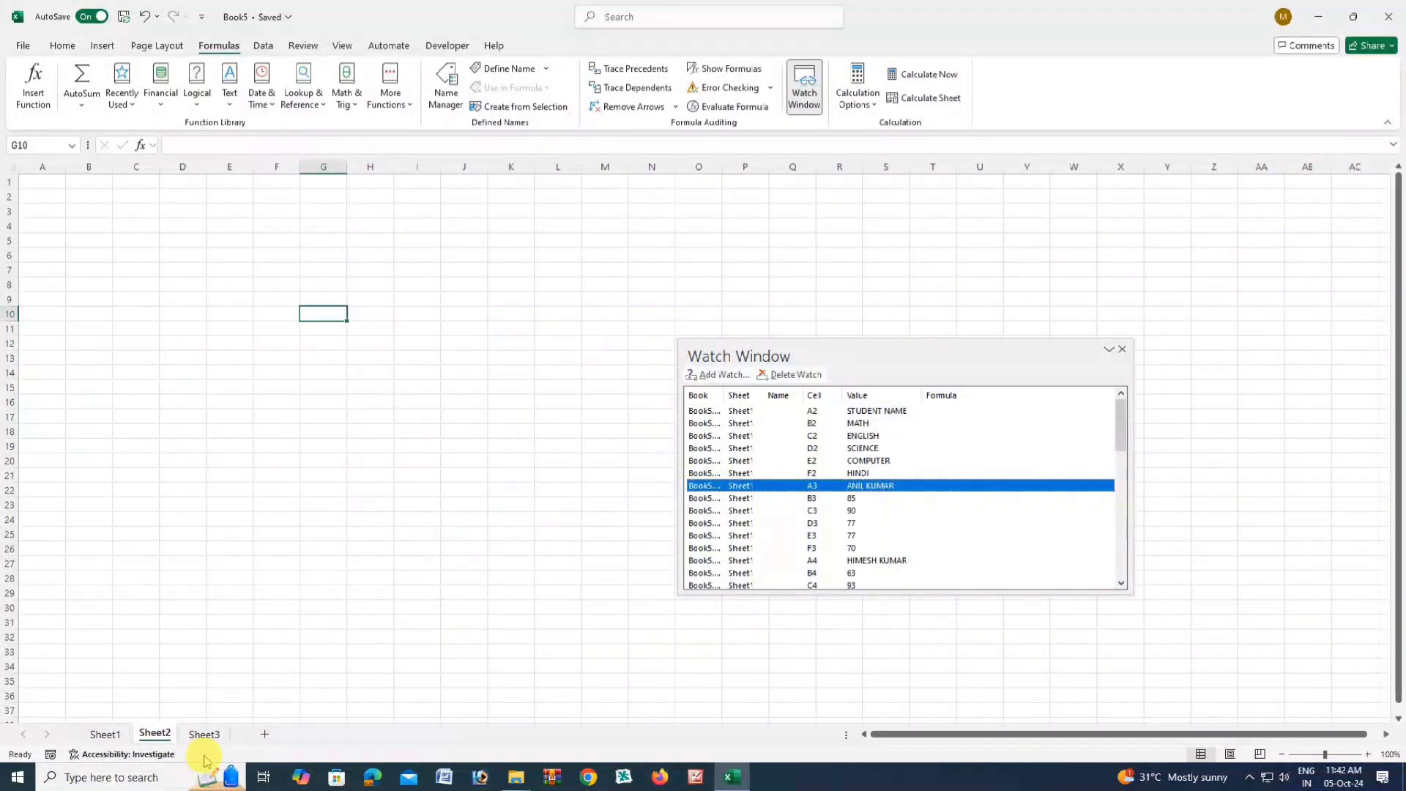
- Switch to Sheet3 and inspect the watched Sheet1 header and student entries from there
{"action": "left_click", "coordinate": [205, 736]}
{"action": "left_click", "coordinate": [762, 473]}
{"action": "left_click", "coordinate": [741, 423]}
{"action": "left_click", "coordinate": [758, 487]}
{"action": "left_click", "coordinate": [741, 436]}
{"action": "left_click", "coordinate": [736, 411]}
{"action": "left_click", "coordinate": [740, 448]}
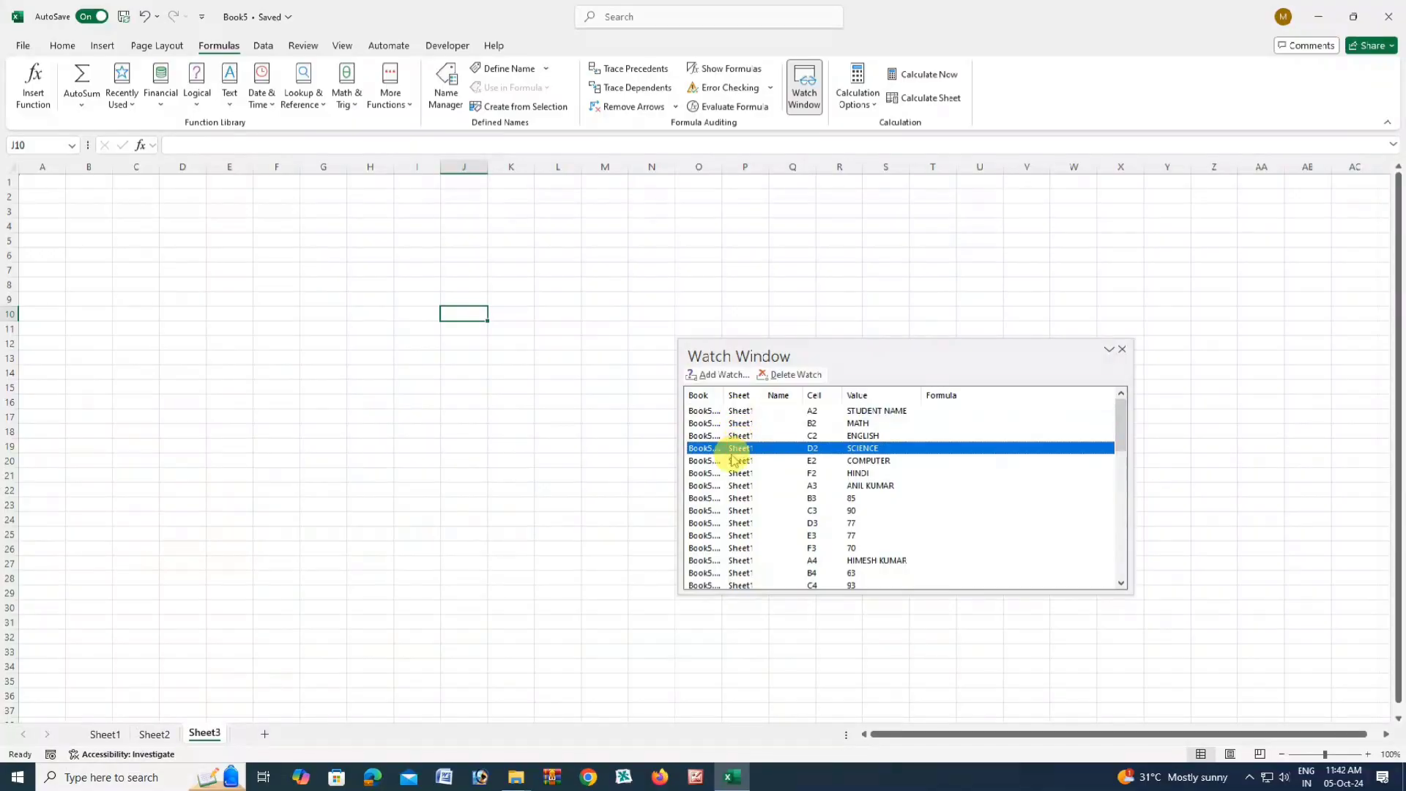
- Return to Sheet1 and close the Watch Window
{"action": "left_click", "coordinate": [106, 733]}
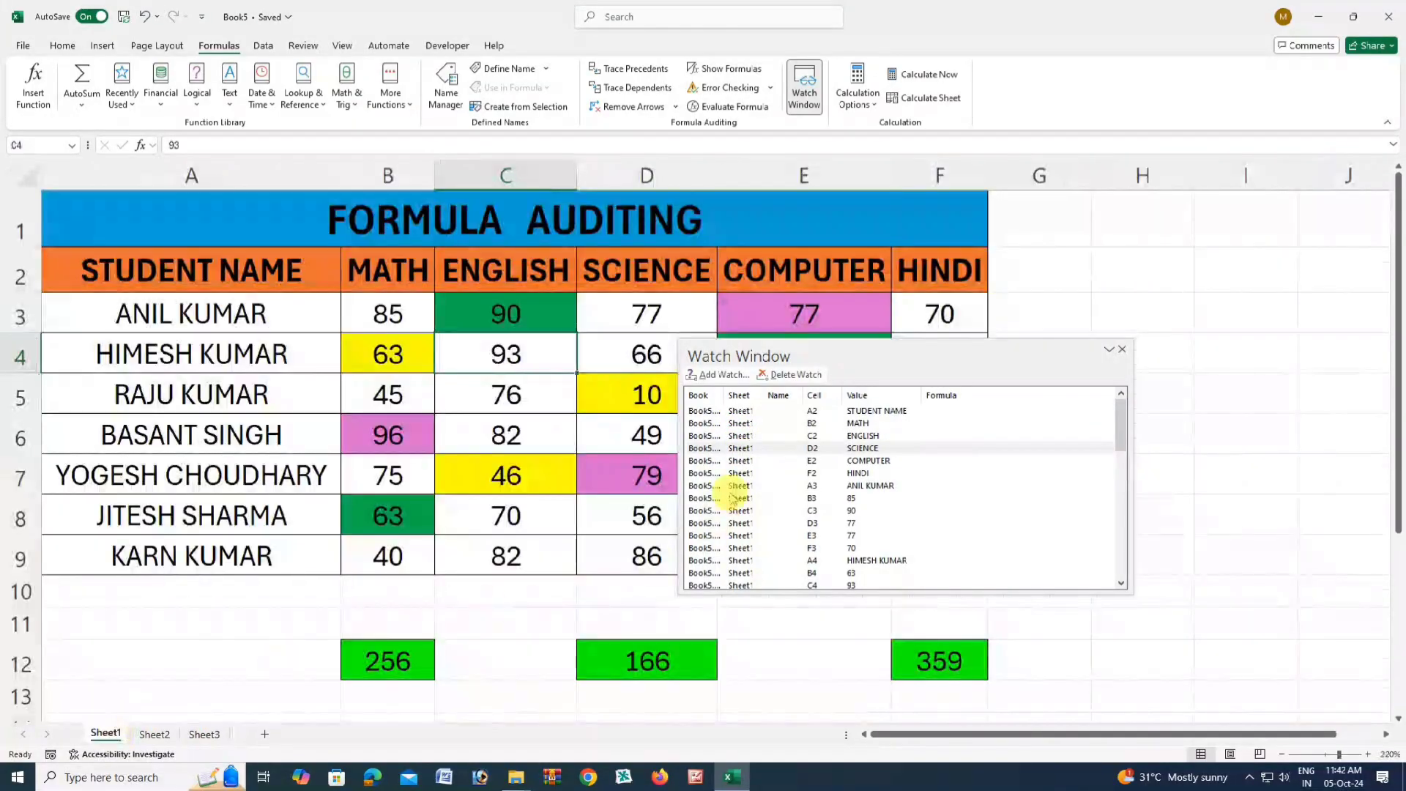
{"action": "left_click", "coordinate": [743, 461]}
{"action": "left_click", "coordinate": [1123, 348]}
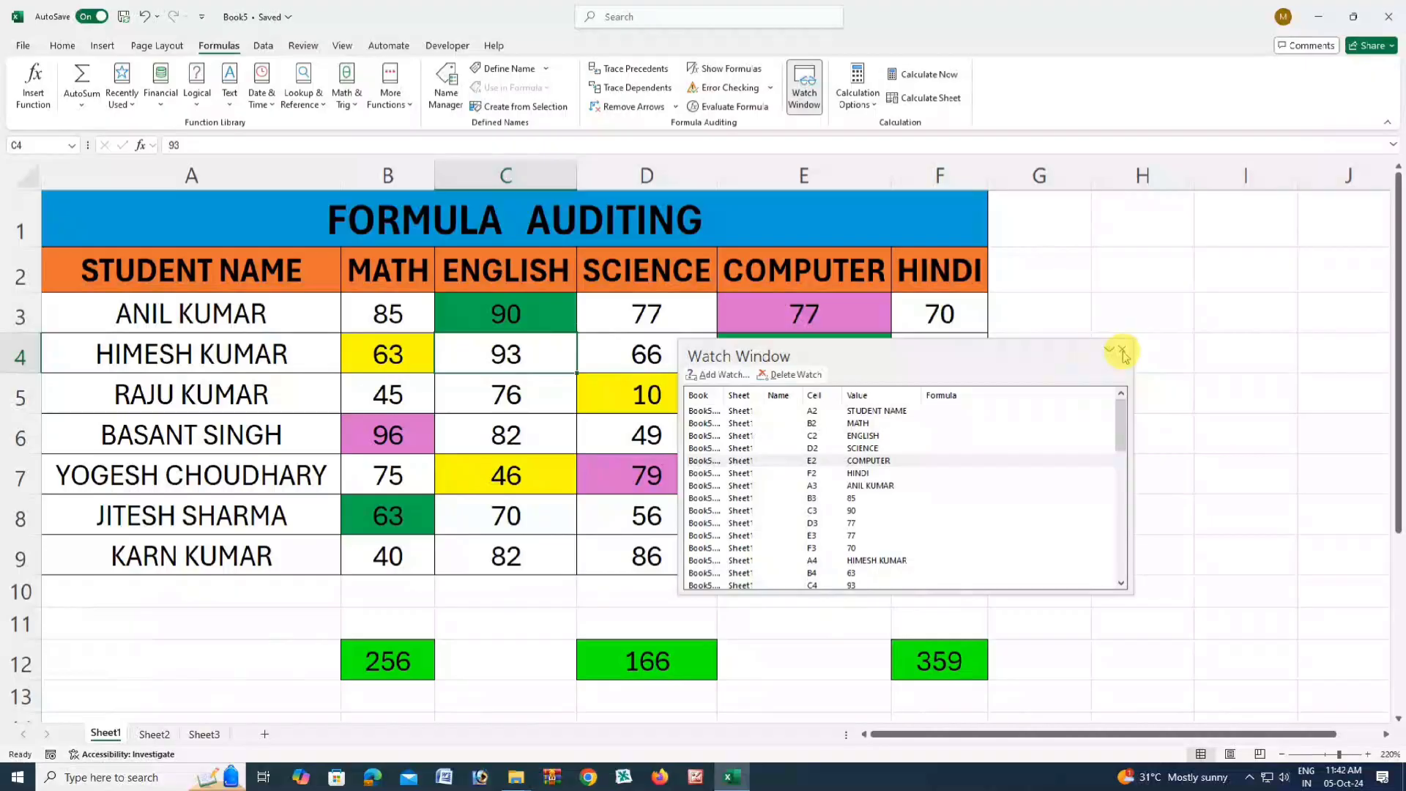
{"action": "left_click", "coordinate": [1121, 351]}
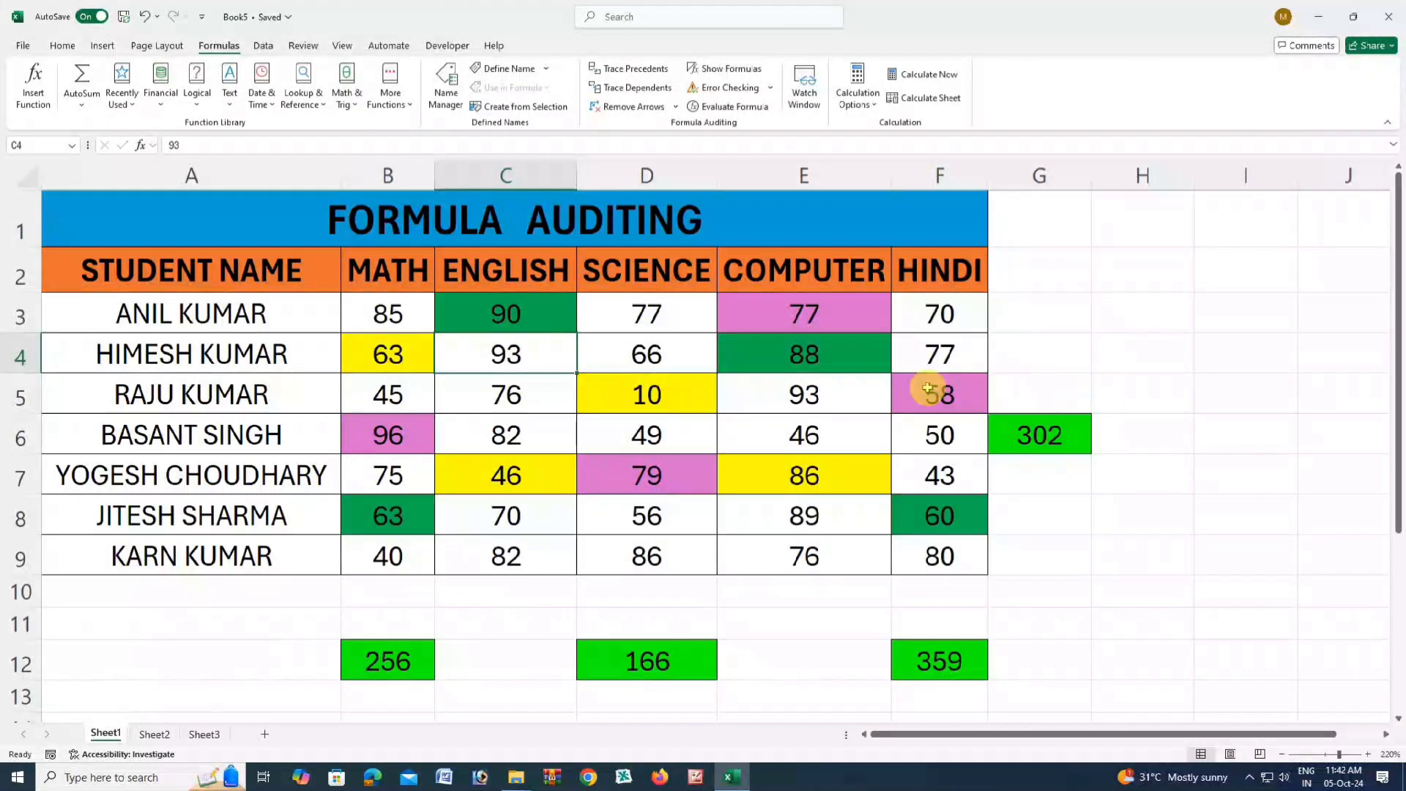